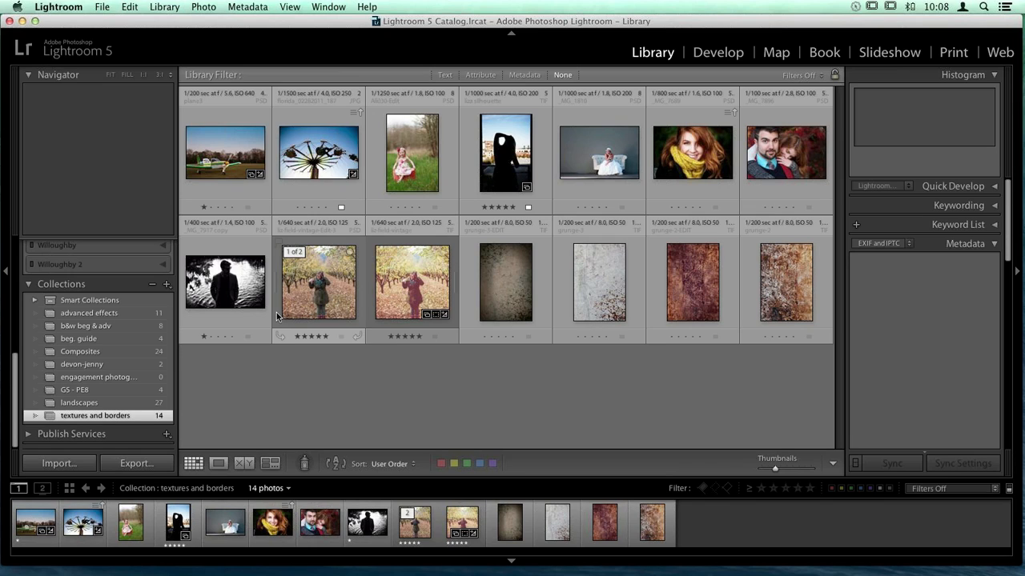
Step: View the autumn orchard portrait and the black-and-white portrait of the man by the water enlarged, one after the other
double_click(322, 290)
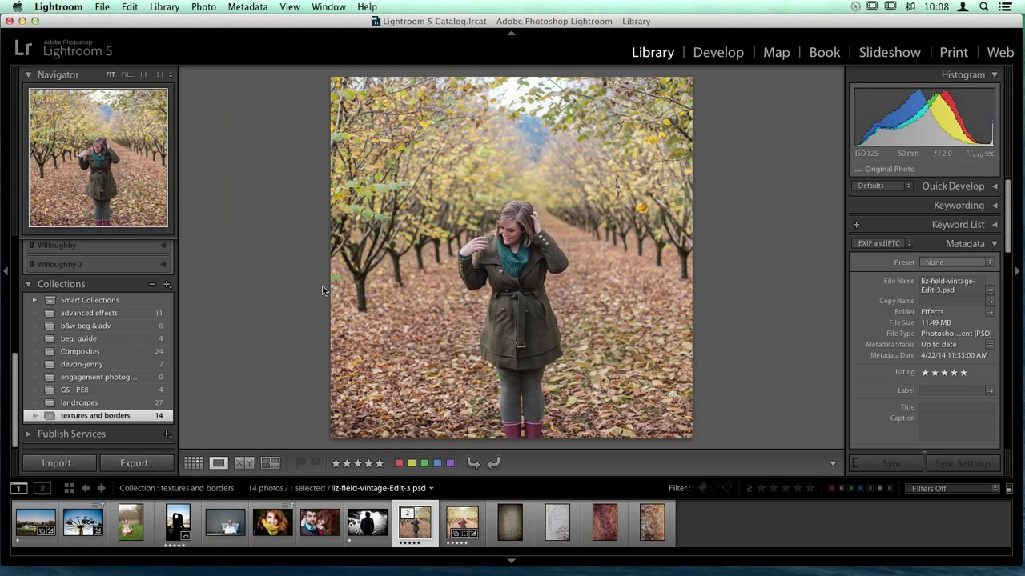
left_click(368, 527)
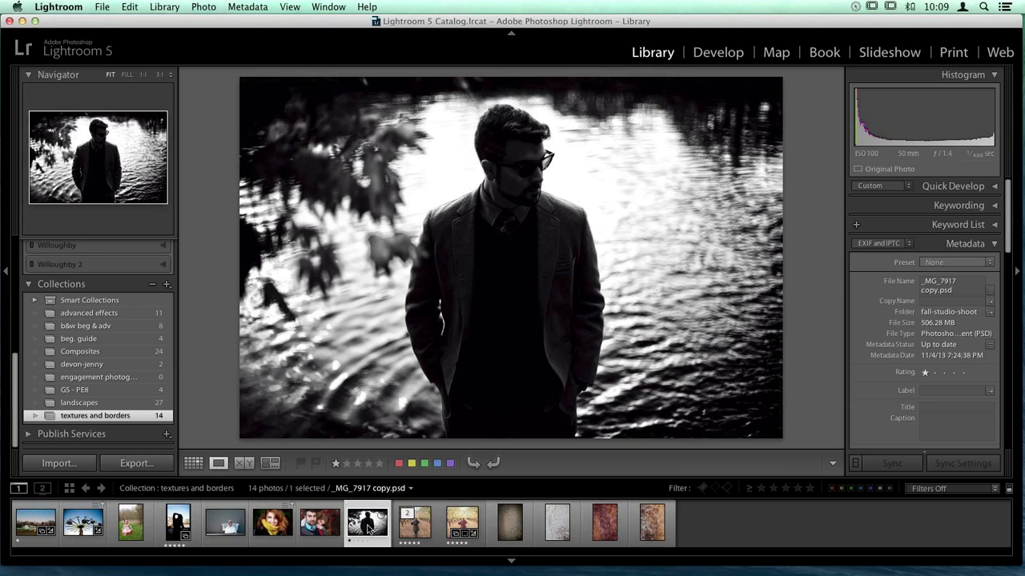
key("Right")
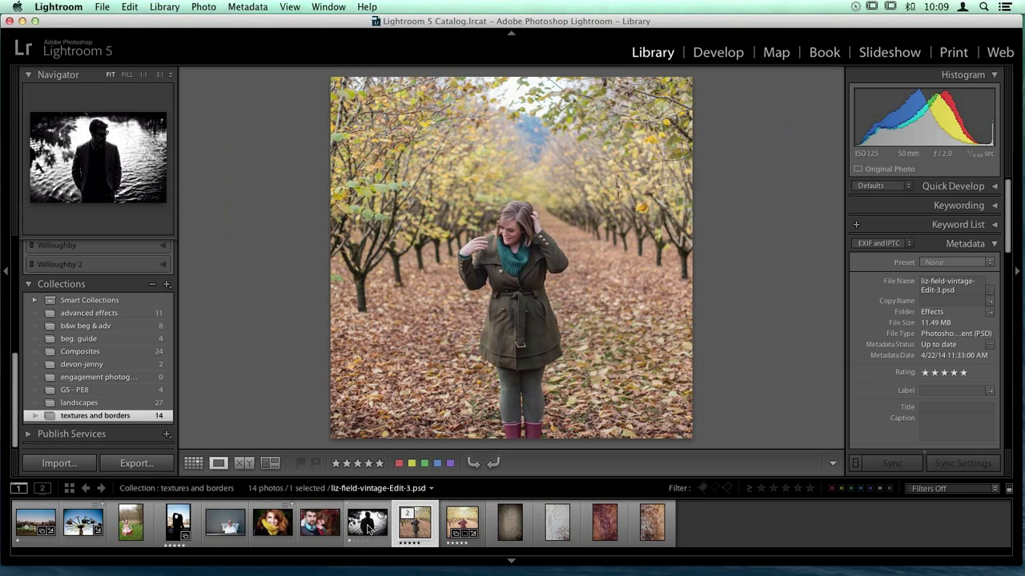
Step: Crop the black-and-white portrait of the man by the water to a 4 x 5 / 8 x 10 aspect ratio
left_click(369, 528)
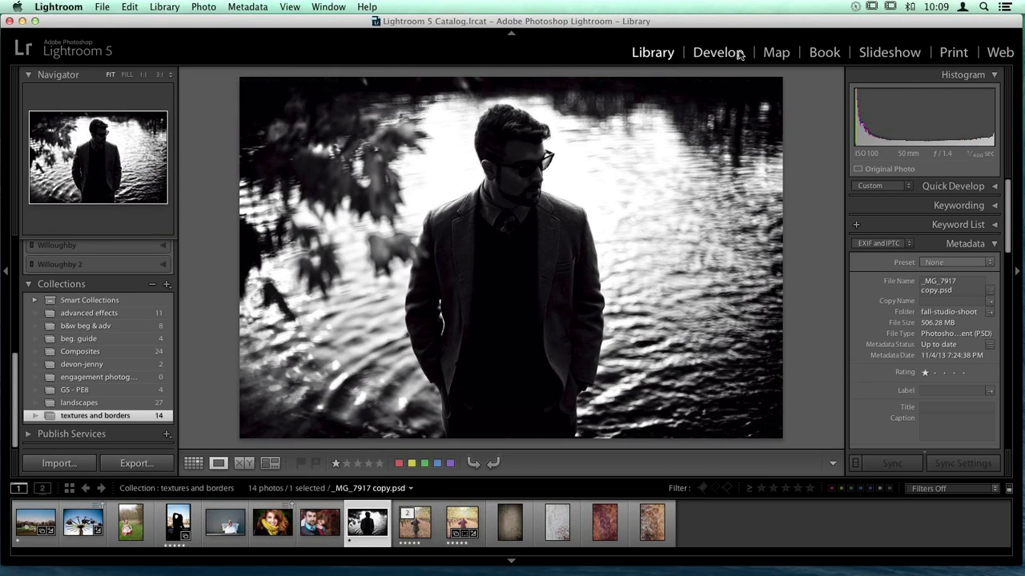
key("r")
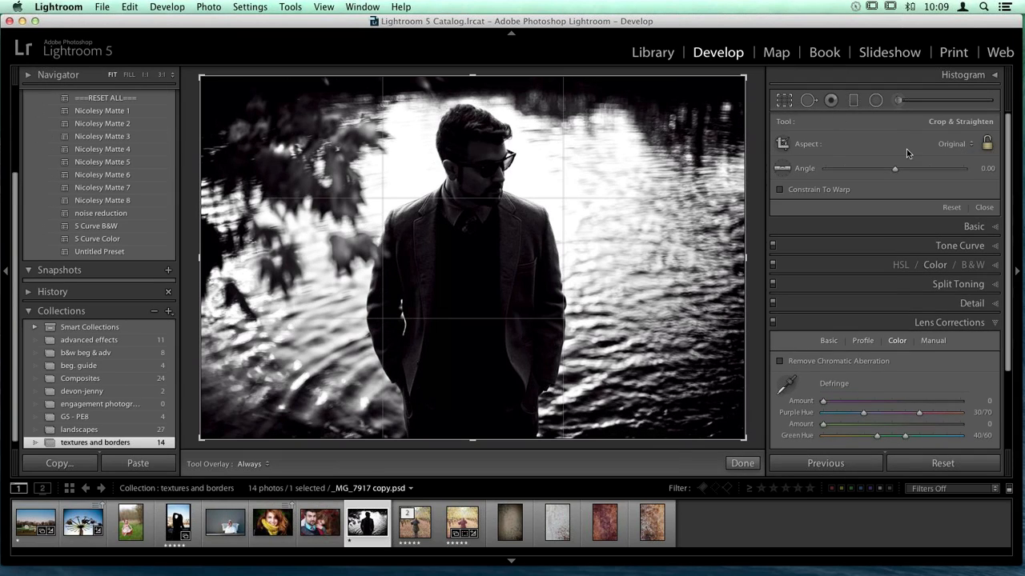
left_click(961, 146)
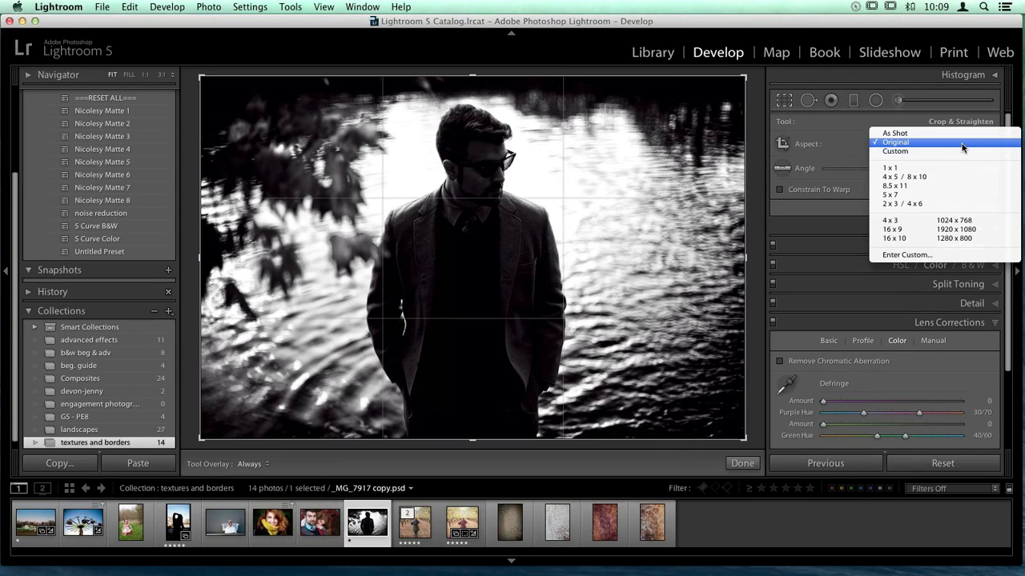
left_click(902, 179)
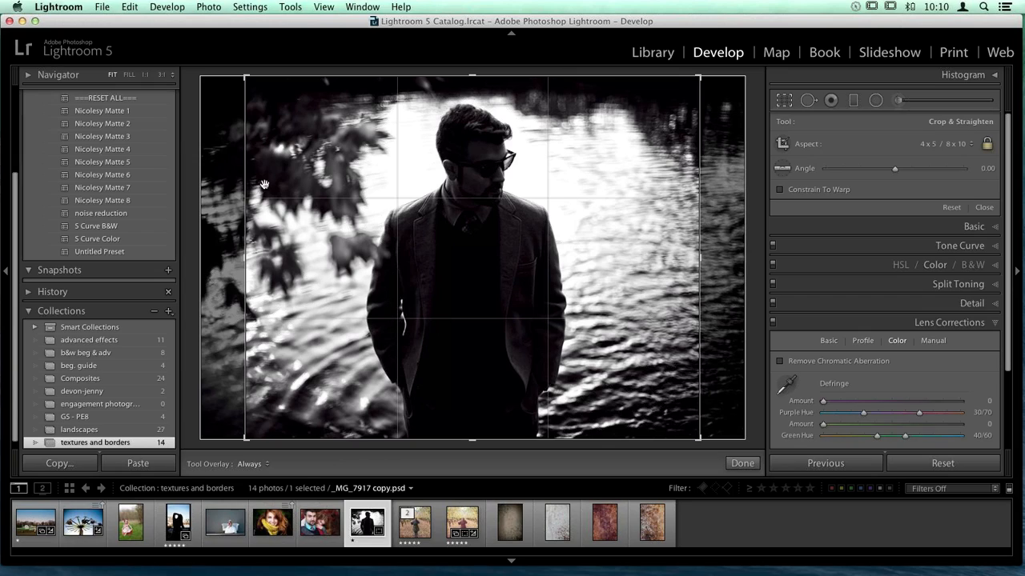
left_click(984, 207)
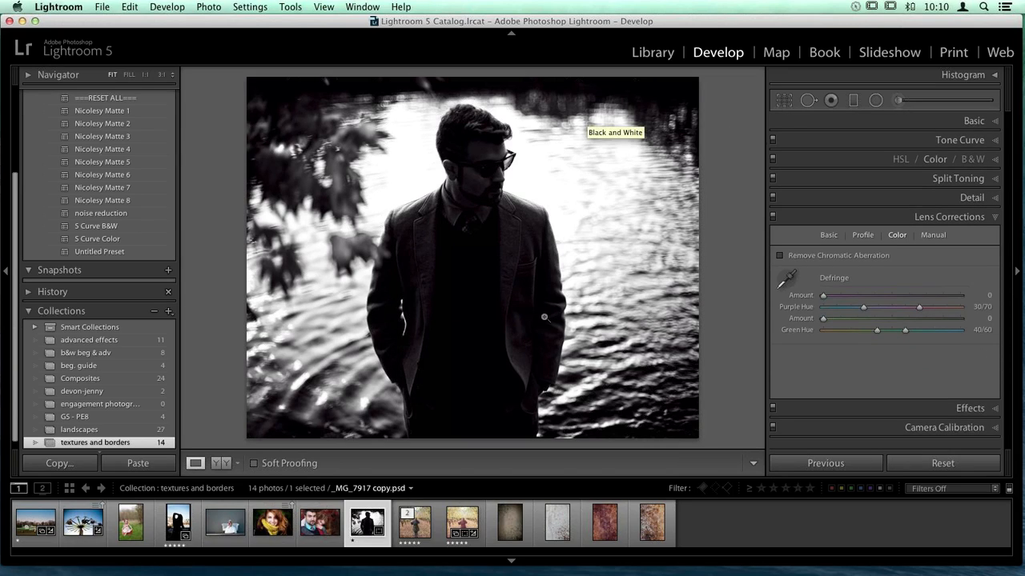
Step: Choose the autumn orchard portrait for external editing in Perfect B&W 8
left_click(425, 536)
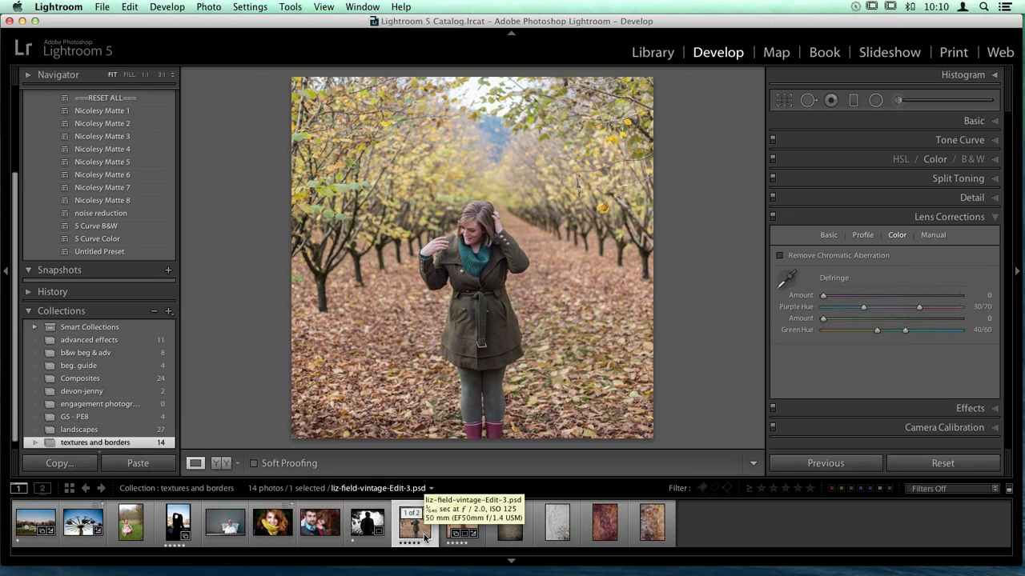
key("Left")
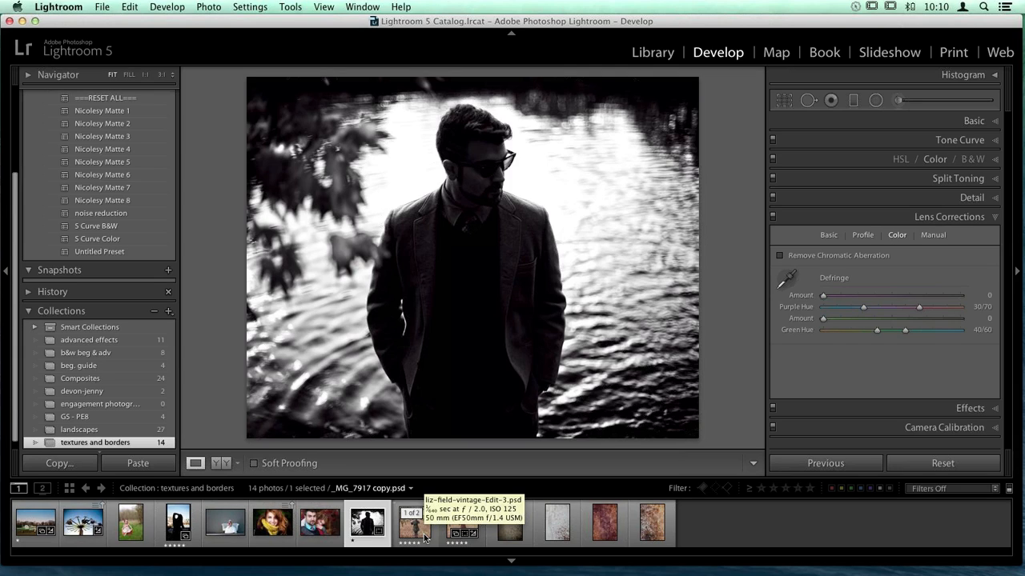
left_click(424, 538)
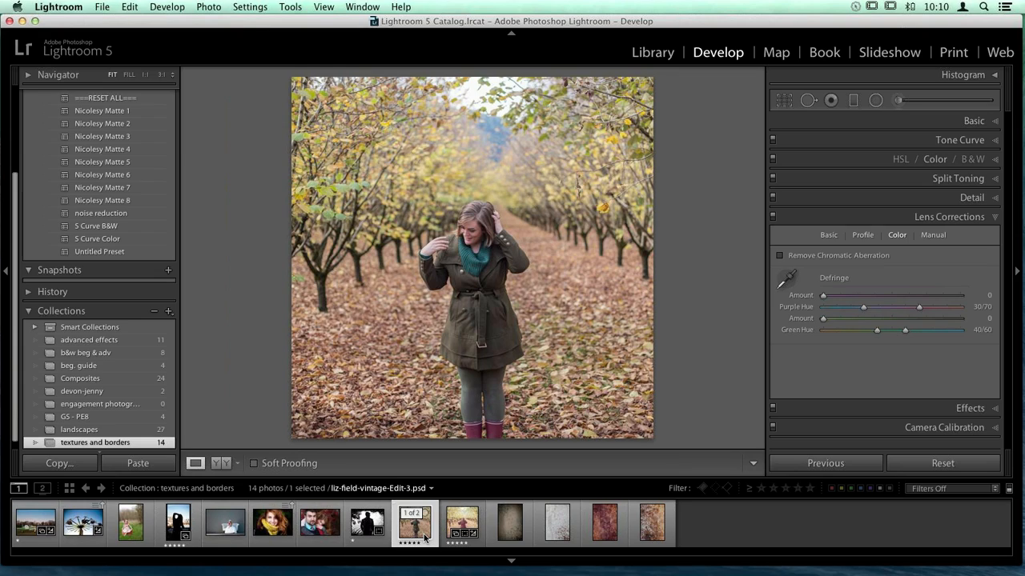
right_click(424, 256)
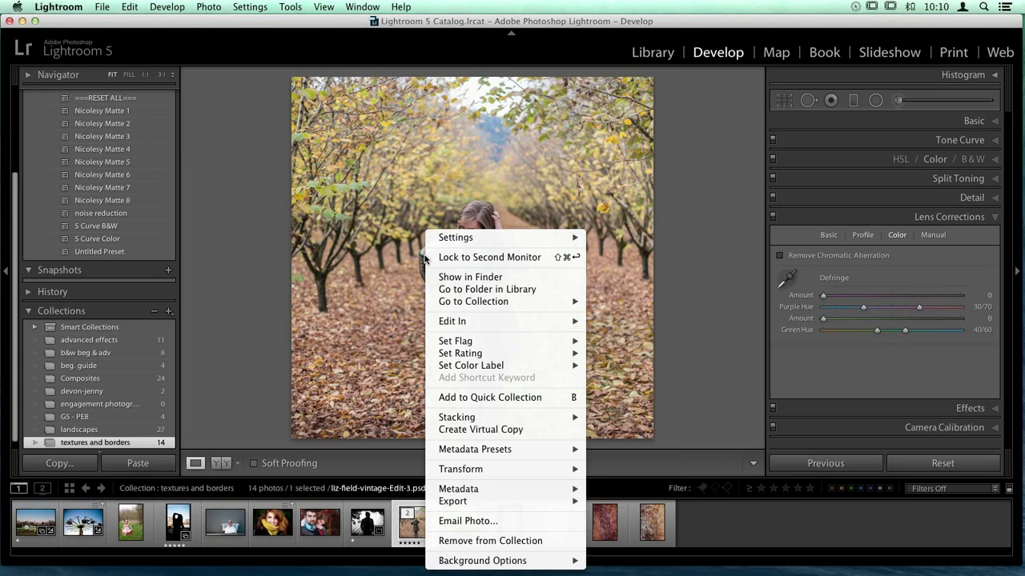
mouse_move(578, 321)
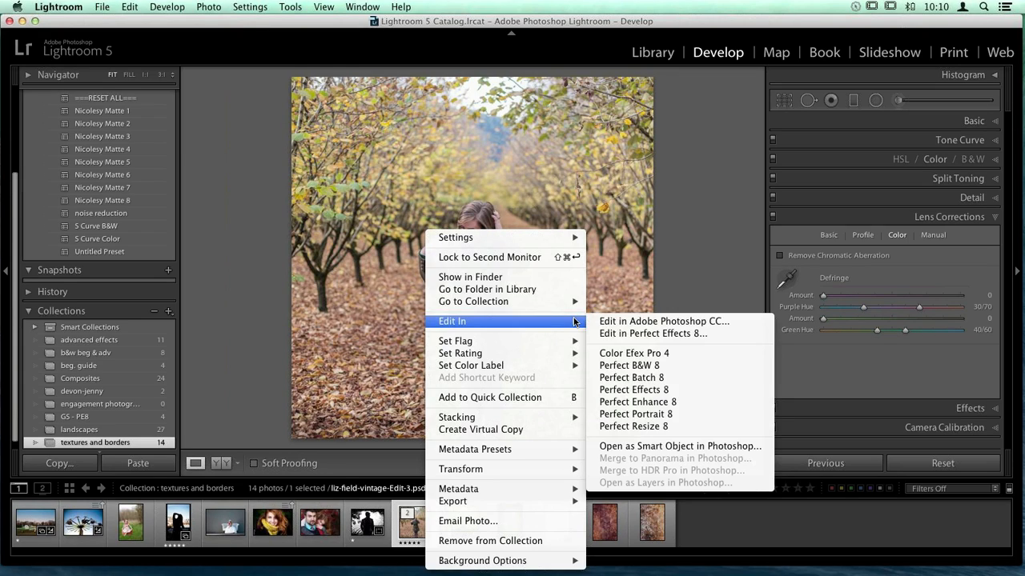
left_click(690, 365)
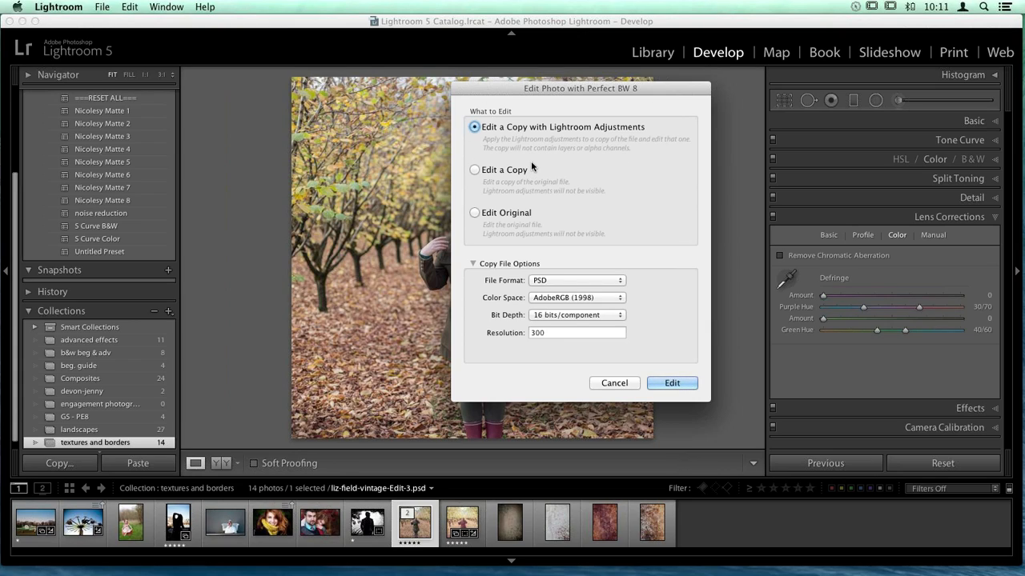
Step: Set the copy's bit depth to 8 bits/component and its resolution to 240, and open it in Perfect B&W 8
left_click(600, 316)
left_click(590, 326)
double_click(550, 333)
type("240")
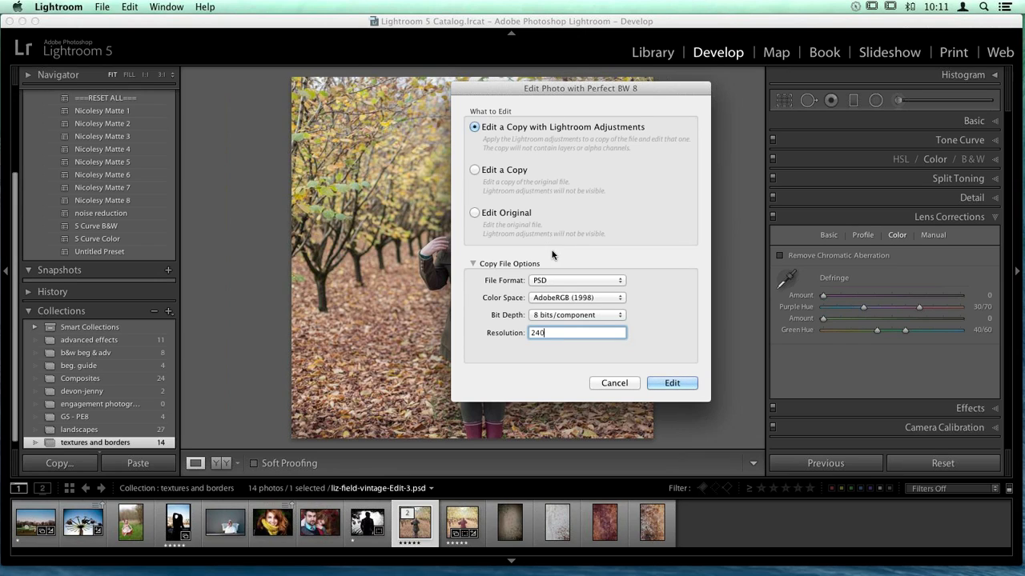
left_click(671, 382)
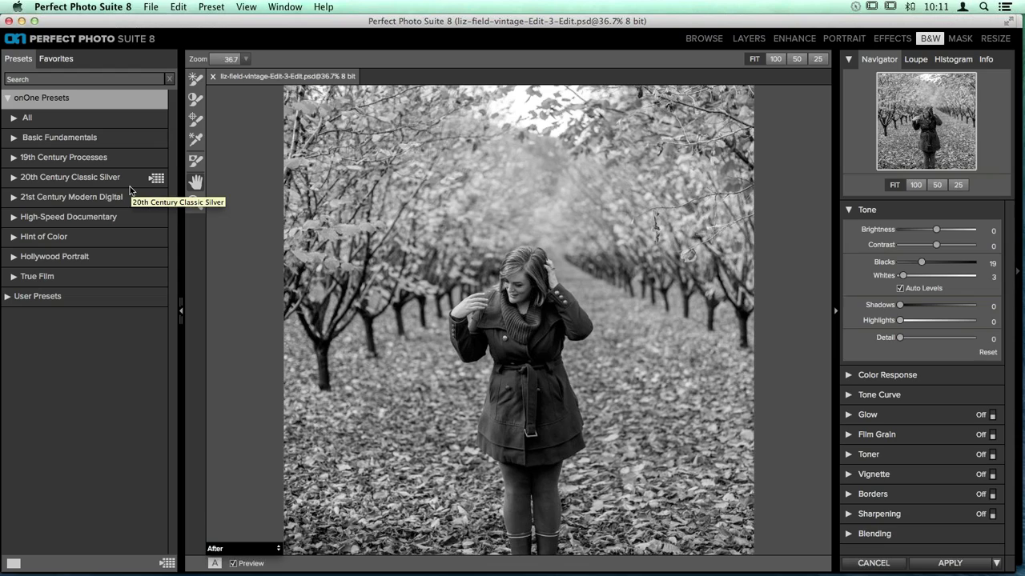
Step: Apply the Platinum preset from the 19th Century Processes category to the orchard portrait
left_click(48, 160)
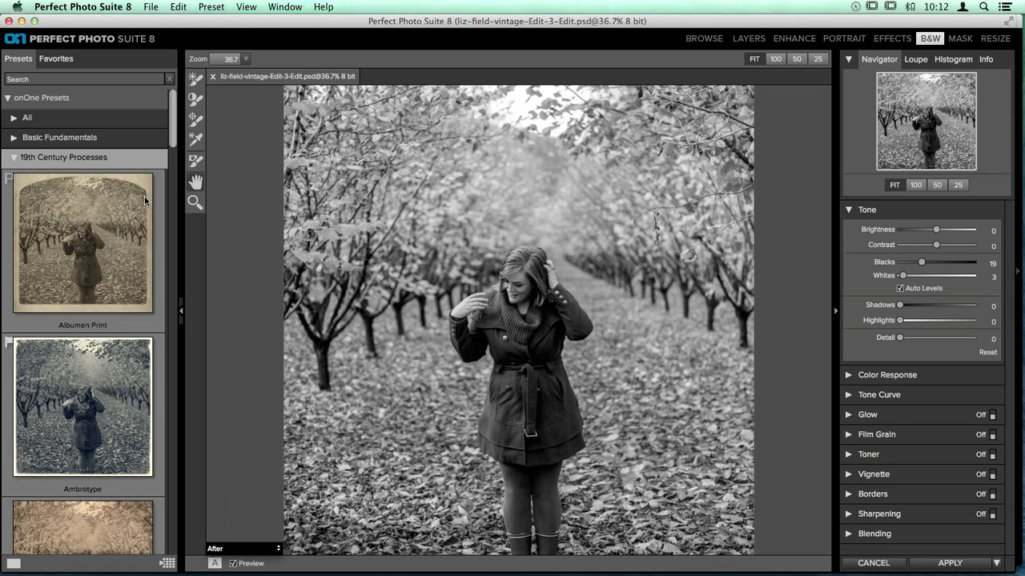
scroll(146, 212, "down", 4)
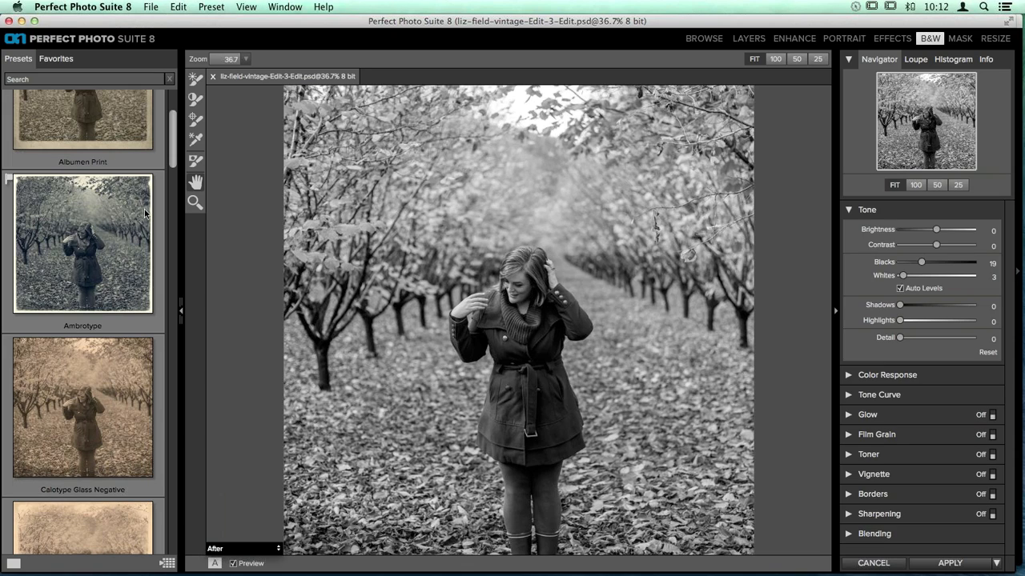
scroll(146, 212, "down", 3)
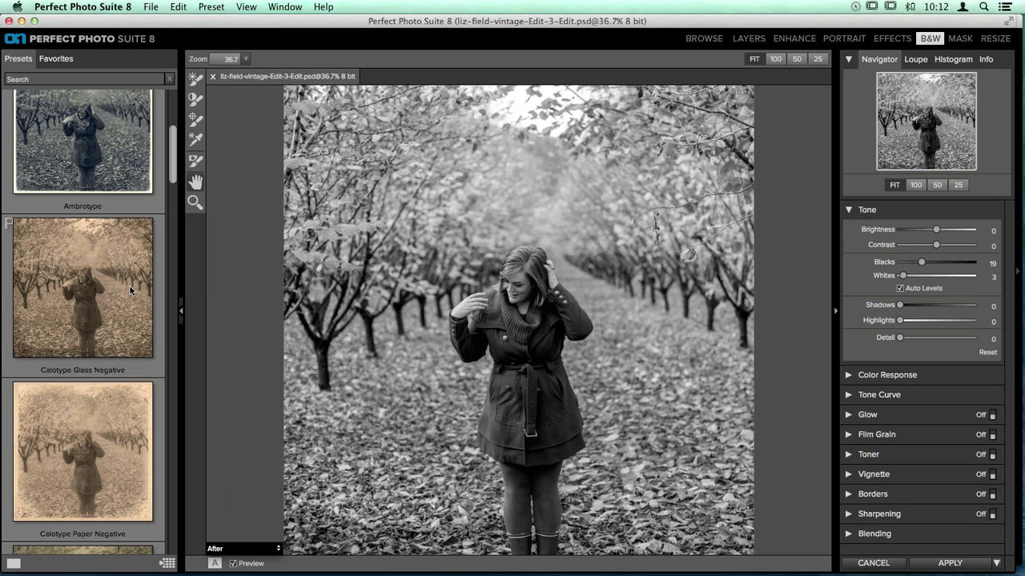
scroll(151, 267, "down", 5)
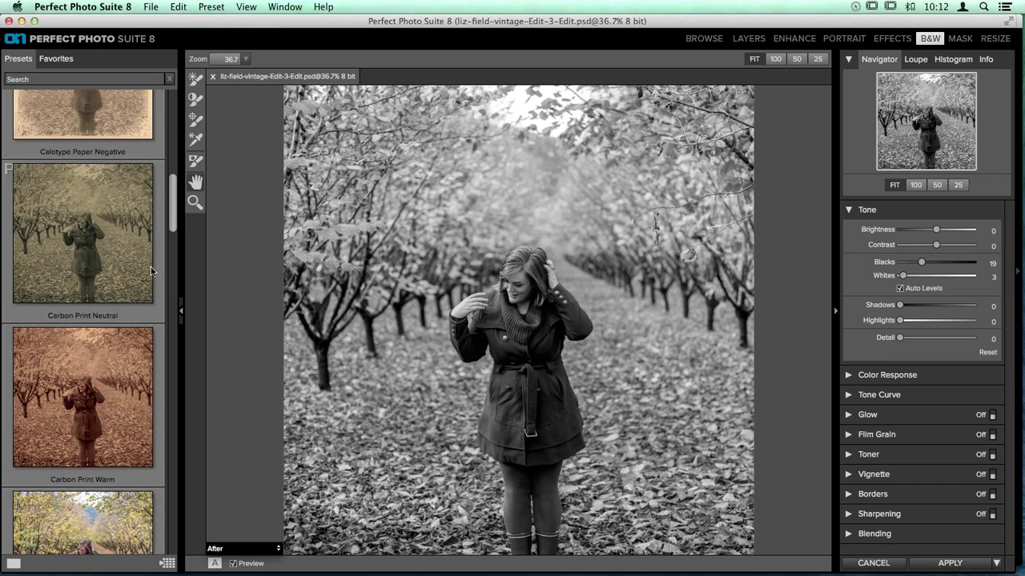
scroll(150, 267, "down", 1)
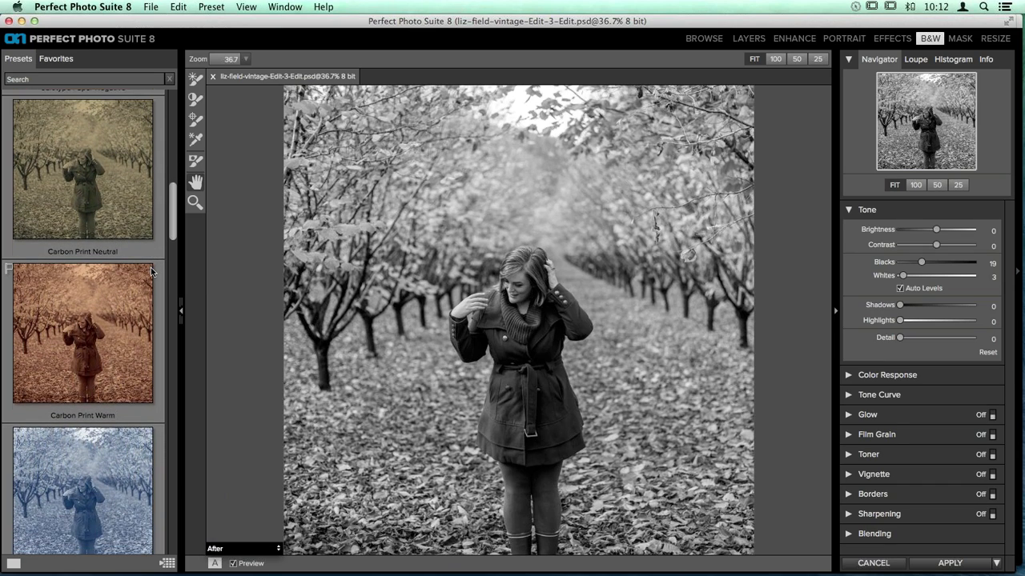
scroll(151, 267, "down", 2)
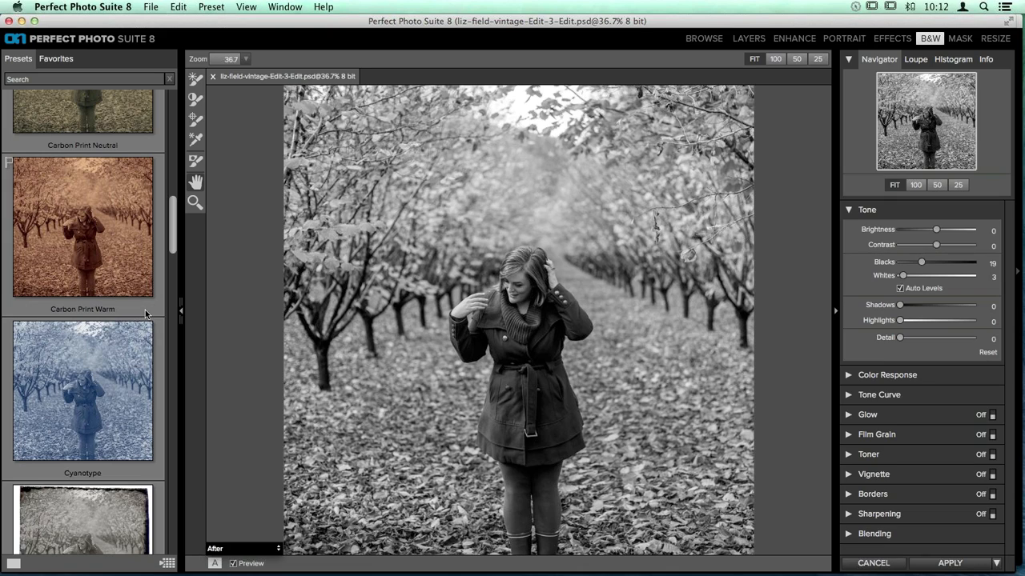
scroll(143, 345, "down", 4)
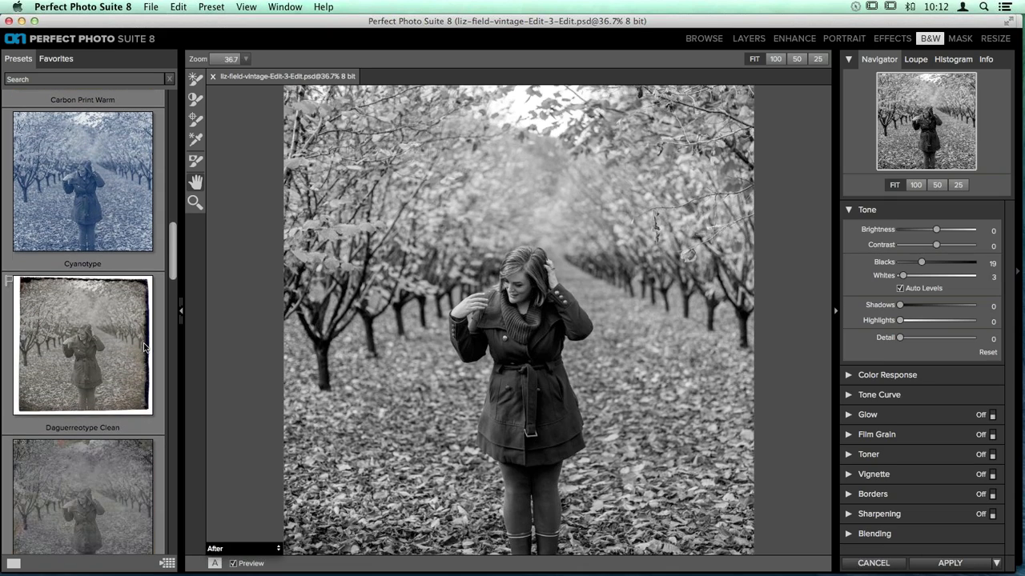
scroll(145, 346, "down", 2)
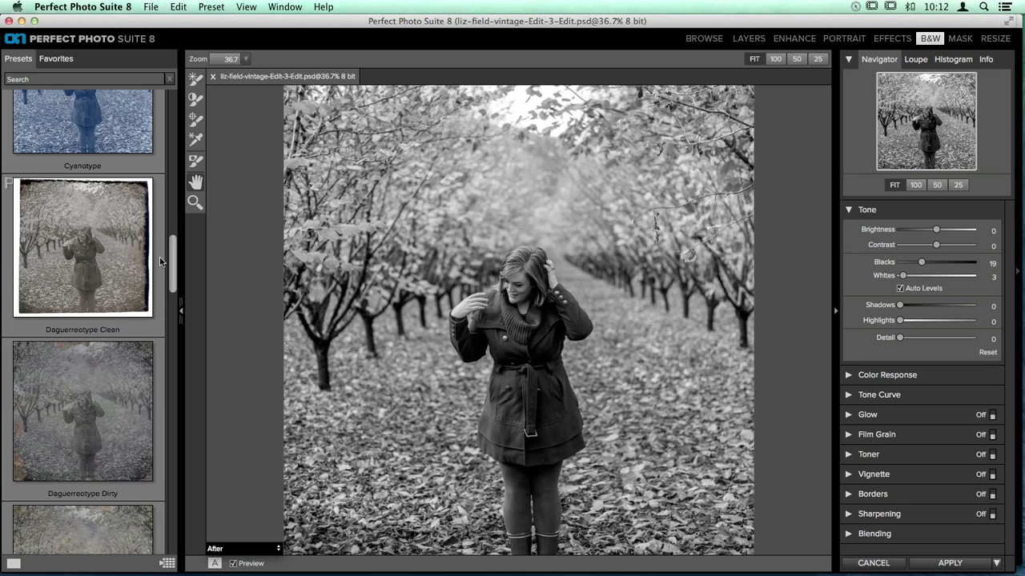
scroll(152, 264, "down", 5)
scroll(150, 268, "down", 6)
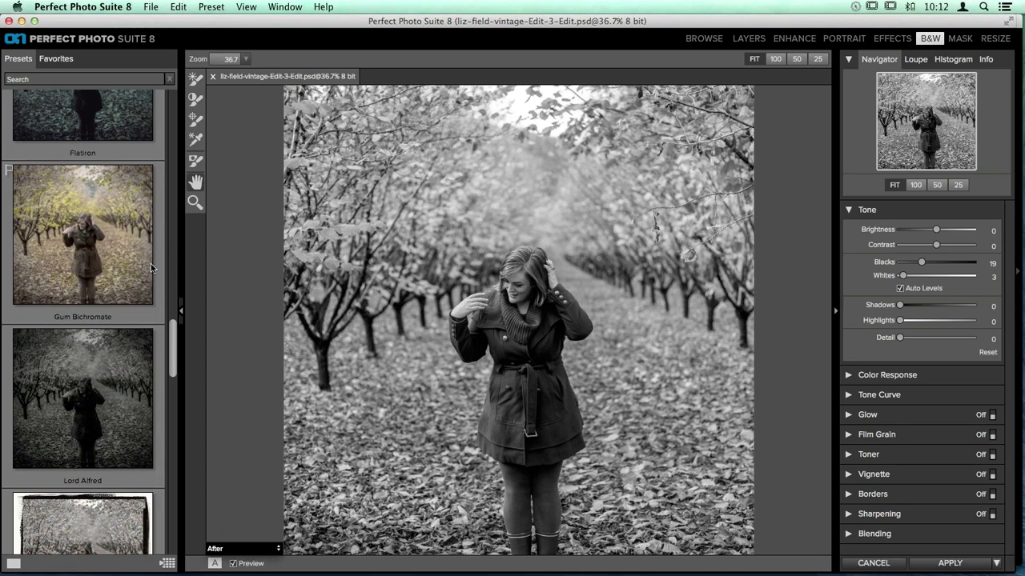
scroll(151, 264, "down", 6)
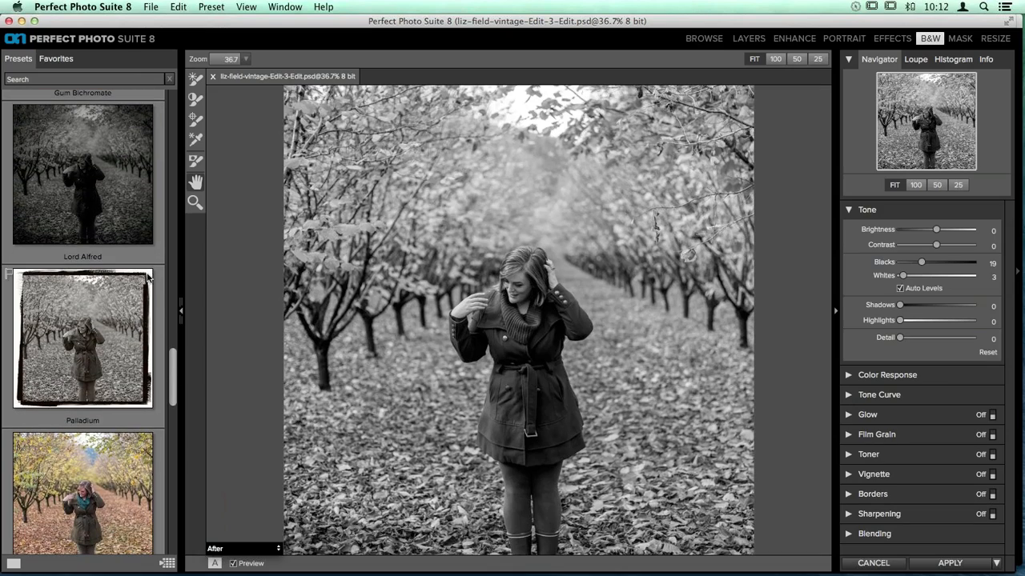
scroll(146, 278, "down", 6)
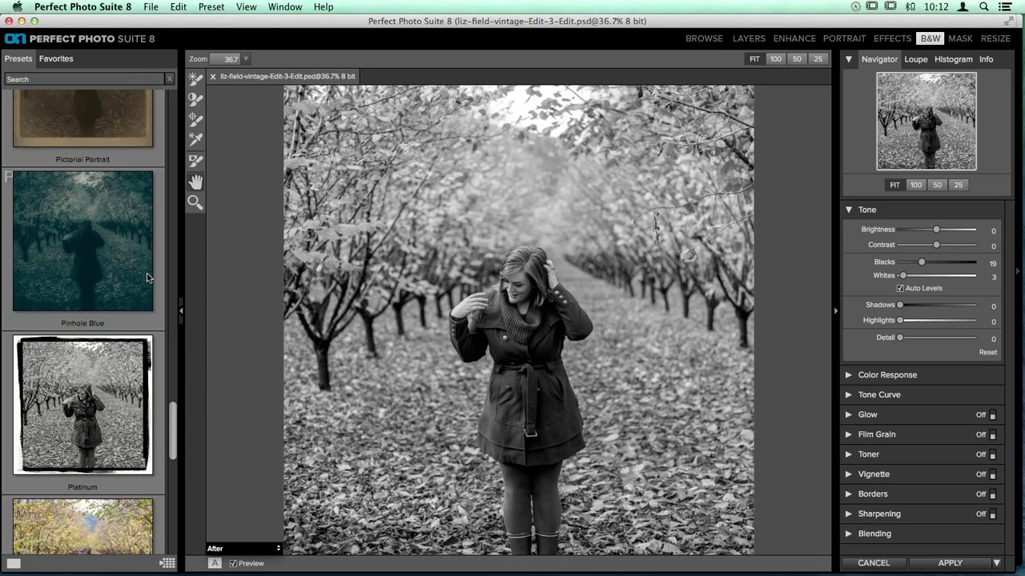
scroll(148, 278, "down", 2)
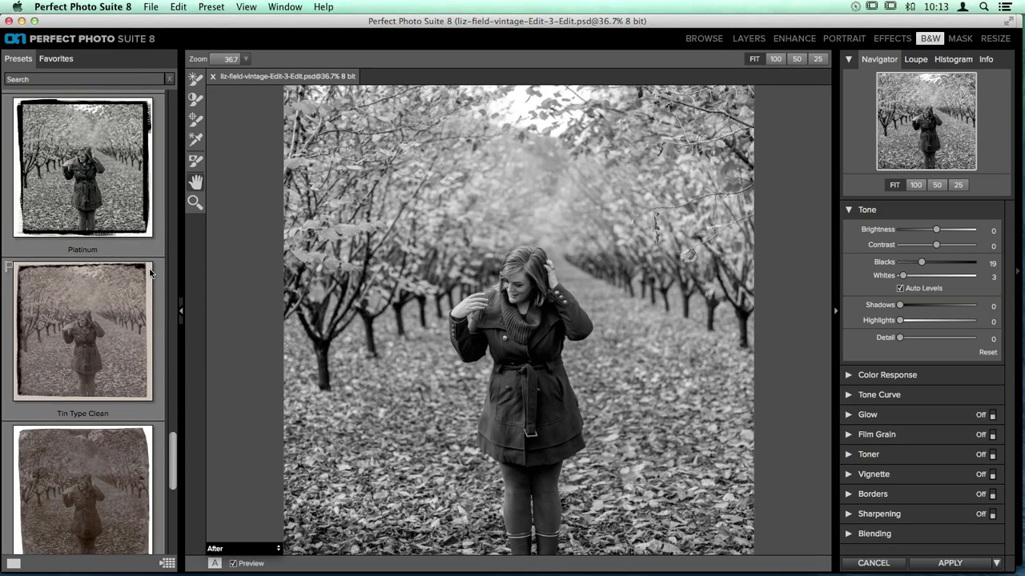
left_click(99, 208)
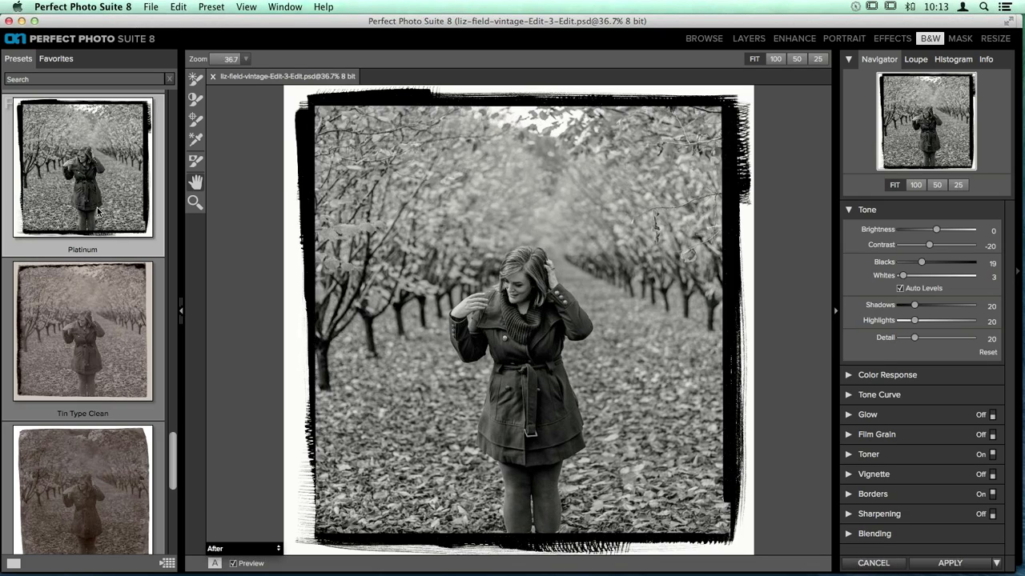
Step: Expand the Toner settings and review the paper, balance and silver values alongside the other adjustment groups
left_click(852, 458)
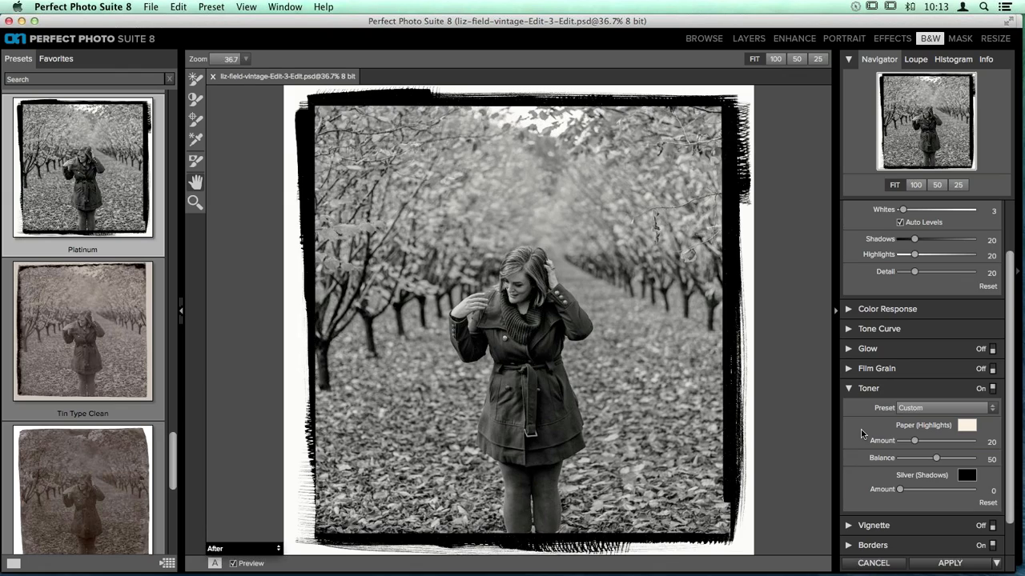
scroll(922, 365, "down", 1)
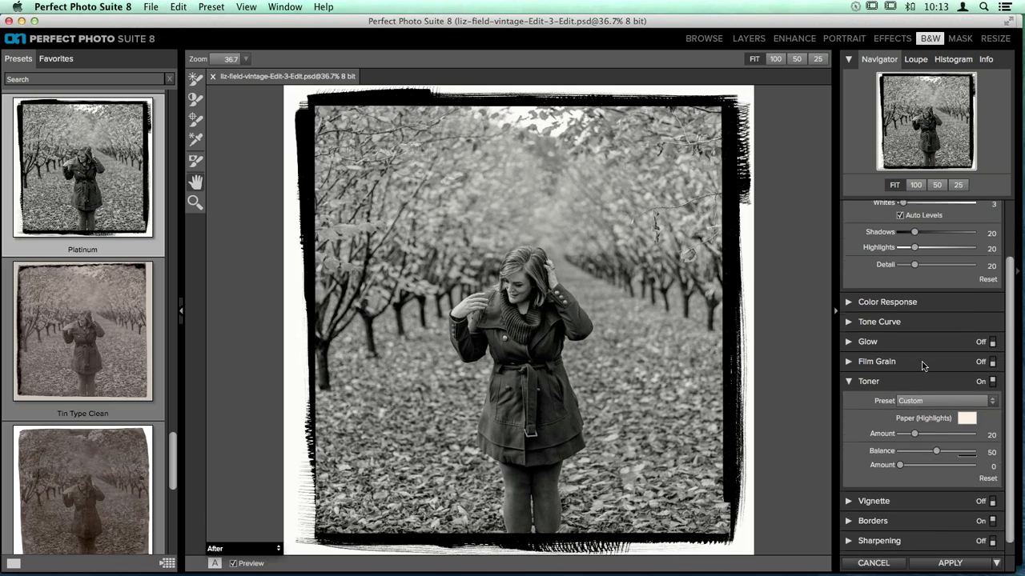
scroll(923, 365, "down", 2)
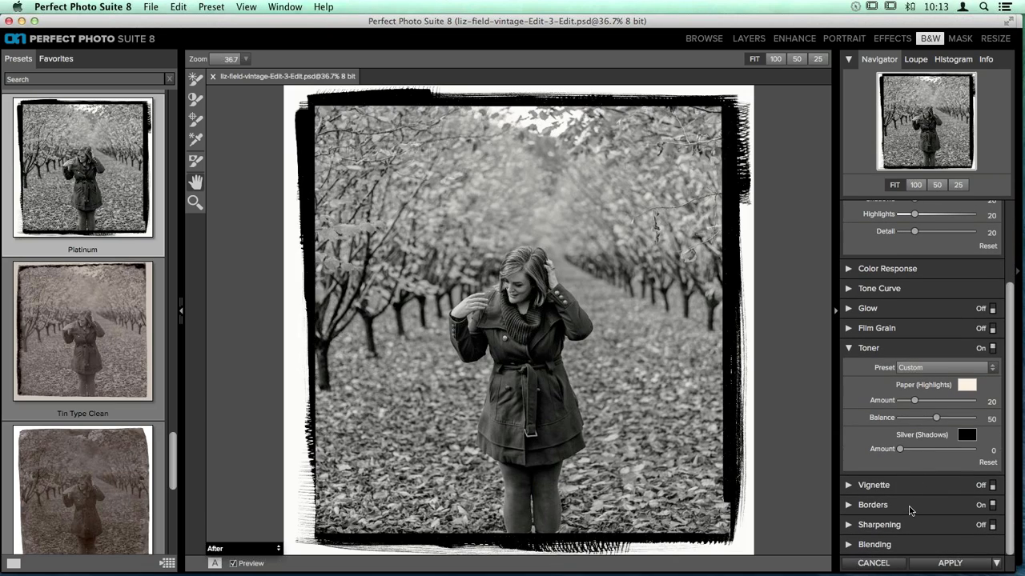
scroll(940, 326, "up", 4)
scroll(940, 327, "up", 2)
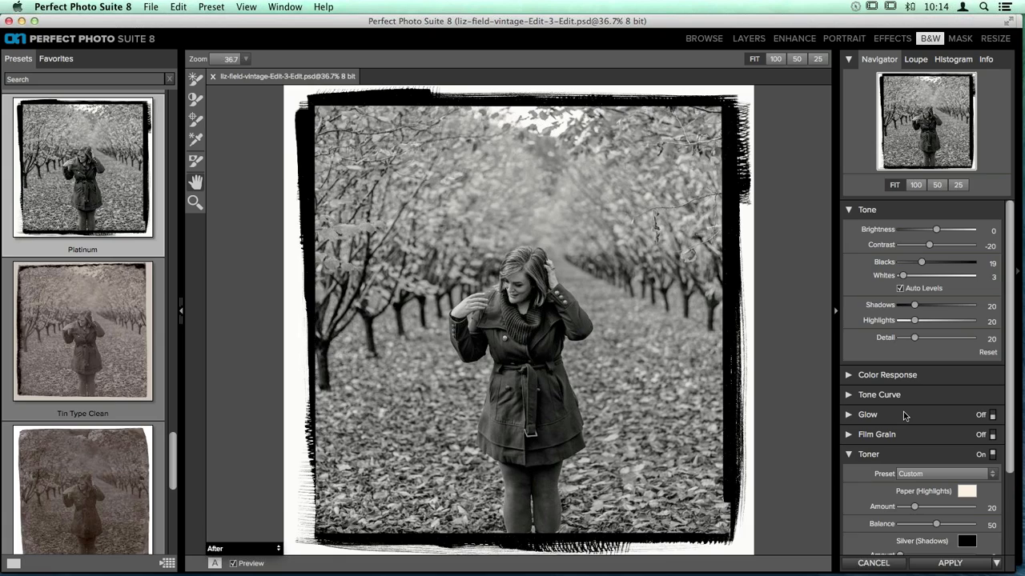
scroll(904, 415, "down", 5)
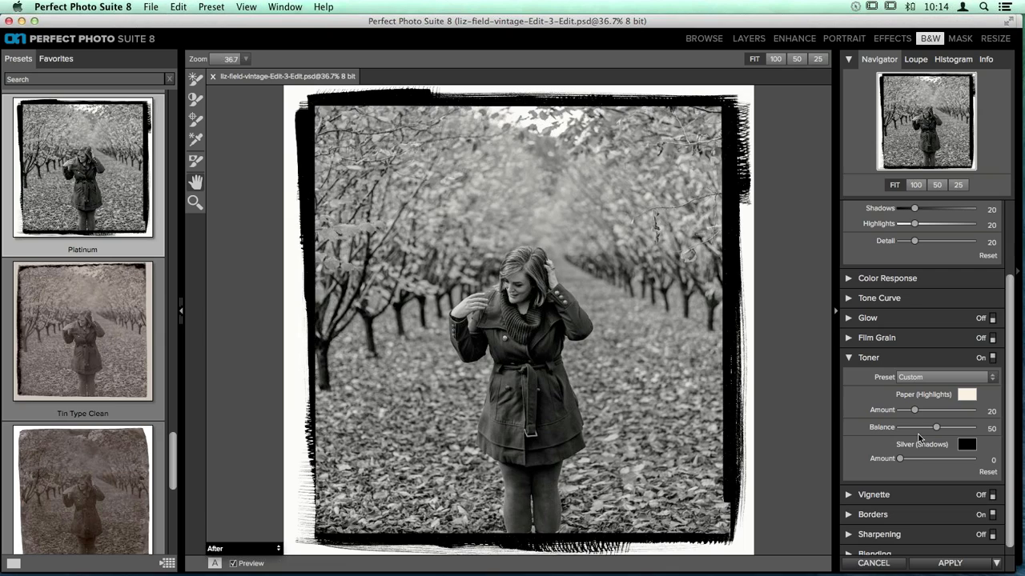
scroll(916, 437, "down", 1)
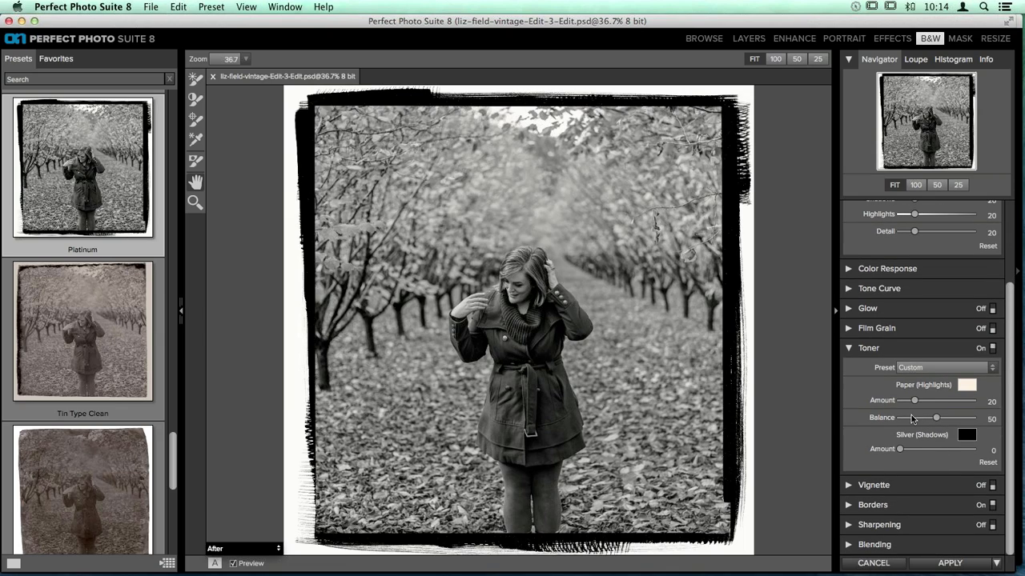
Step: Expand the Borders settings and turn off the Film Platinum border around the portrait
left_click(873, 505)
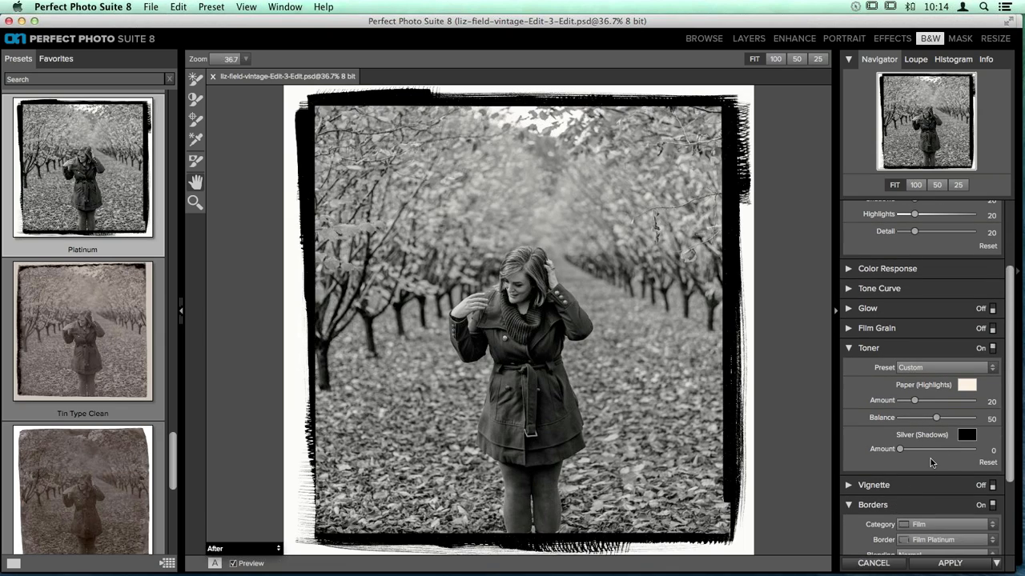
scroll(928, 450, "down", 5)
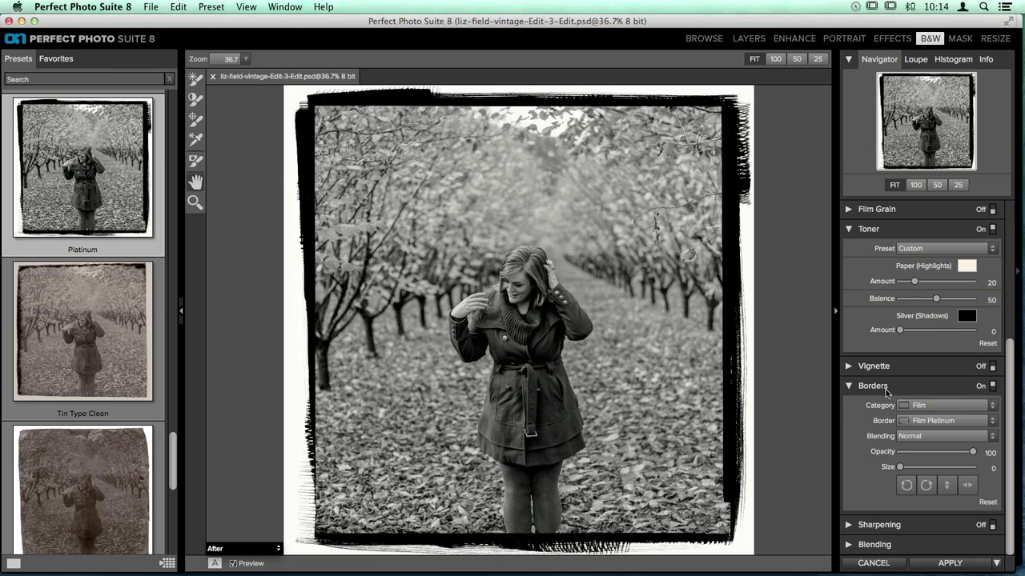
left_click(992, 386)
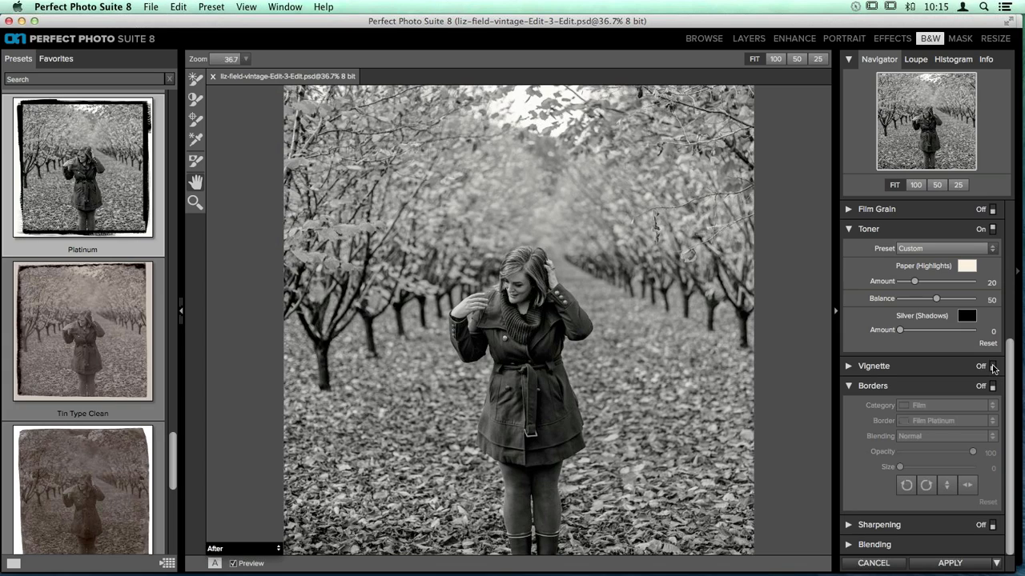
Step: Turn on the vignette and make it fully dark and hard-edged, with brightness -100 and feather 0
left_click(992, 367)
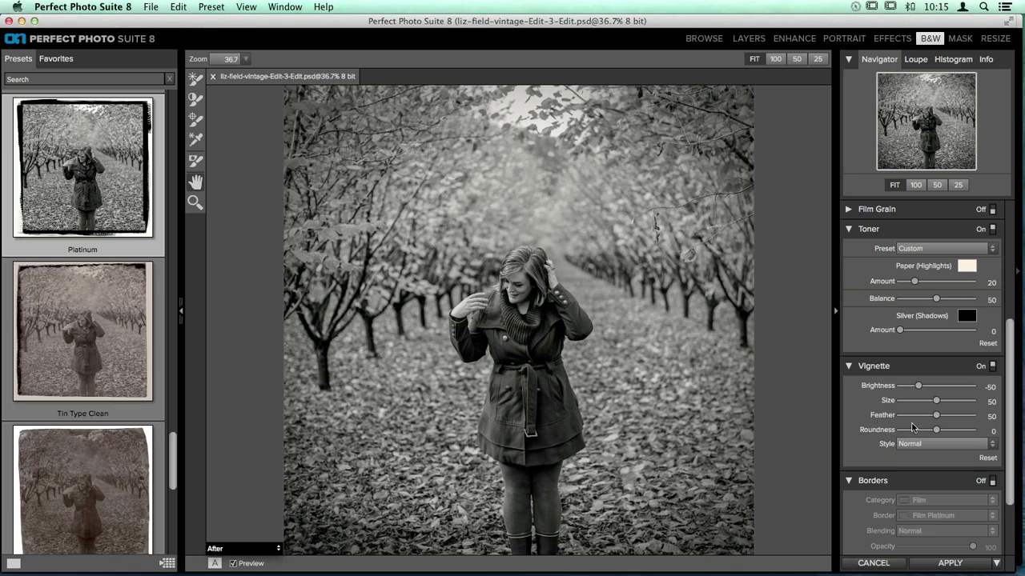
left_click_drag(918, 388, 902, 388)
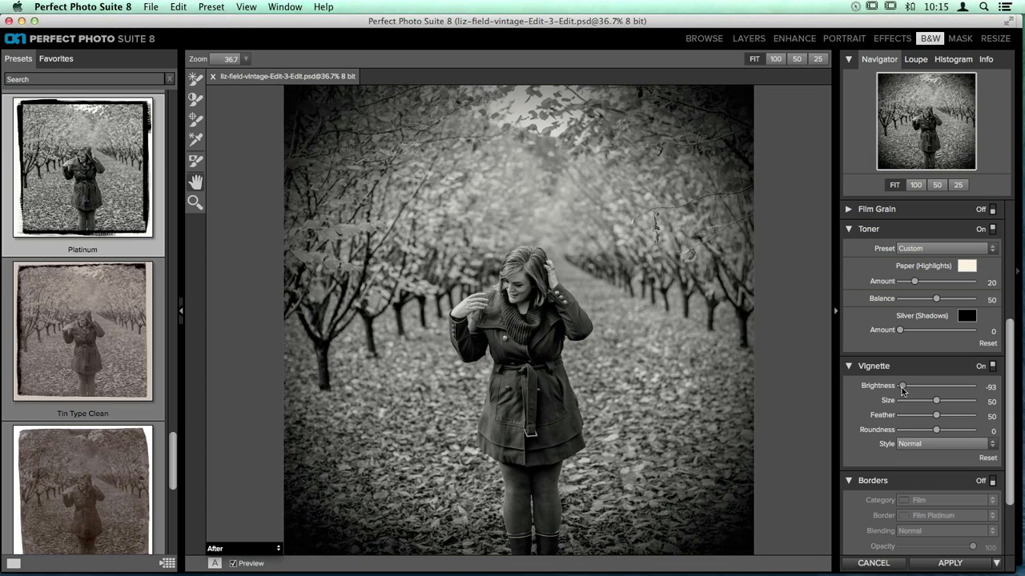
left_click_drag(902, 389, 889, 389)
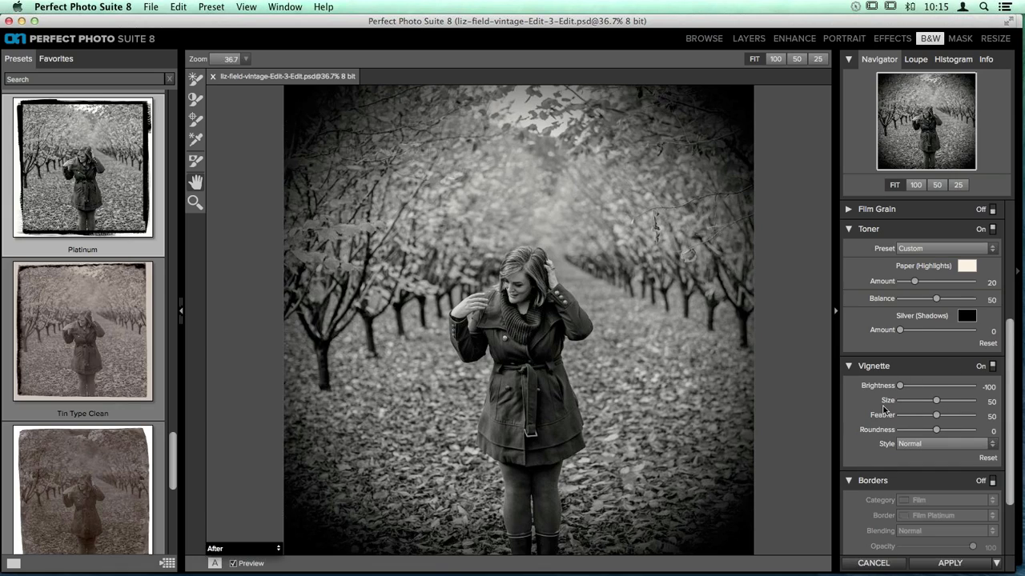
left_click_drag(935, 418, 869, 422)
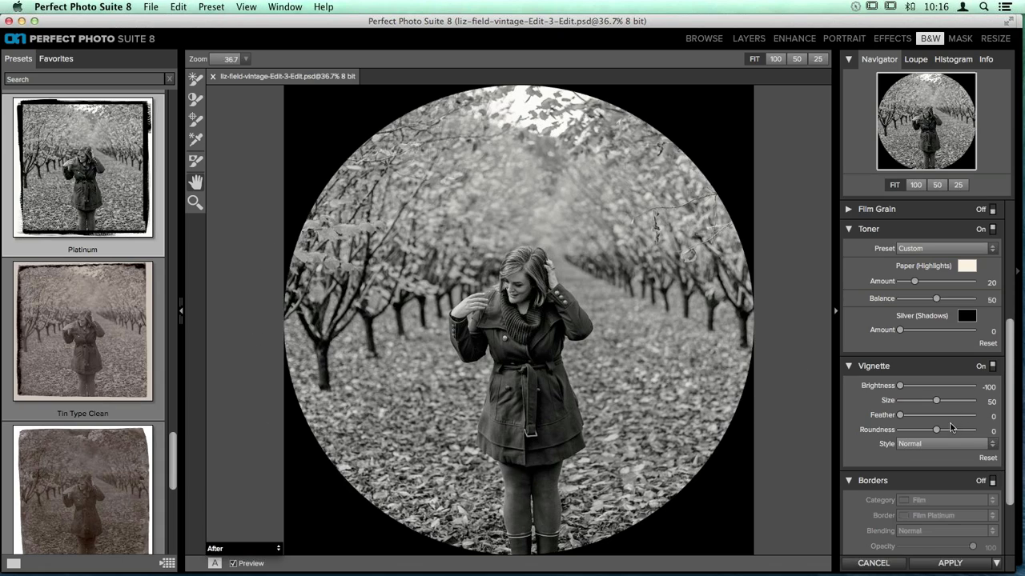
Step: Soften and lighten the vignette with brightness -42, size 46, feather 89 and roundness -30
left_click_drag(936, 430, 909, 425)
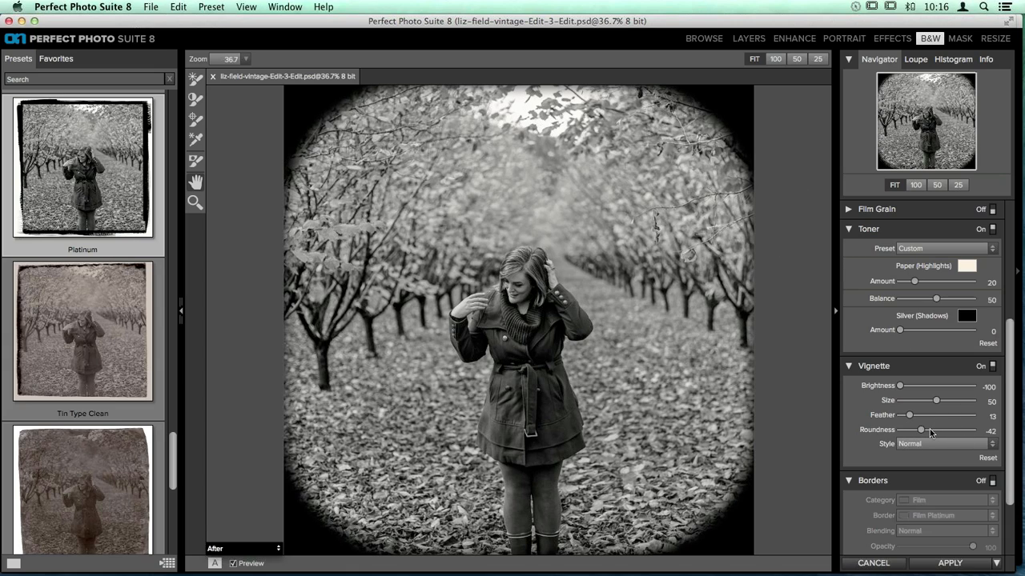
left_click_drag(929, 435, 965, 416)
mouse_move(901, 386)
left_mouse_down()
mouse_move(968, 397)
mouse_move(915, 397)
left_mouse_up()
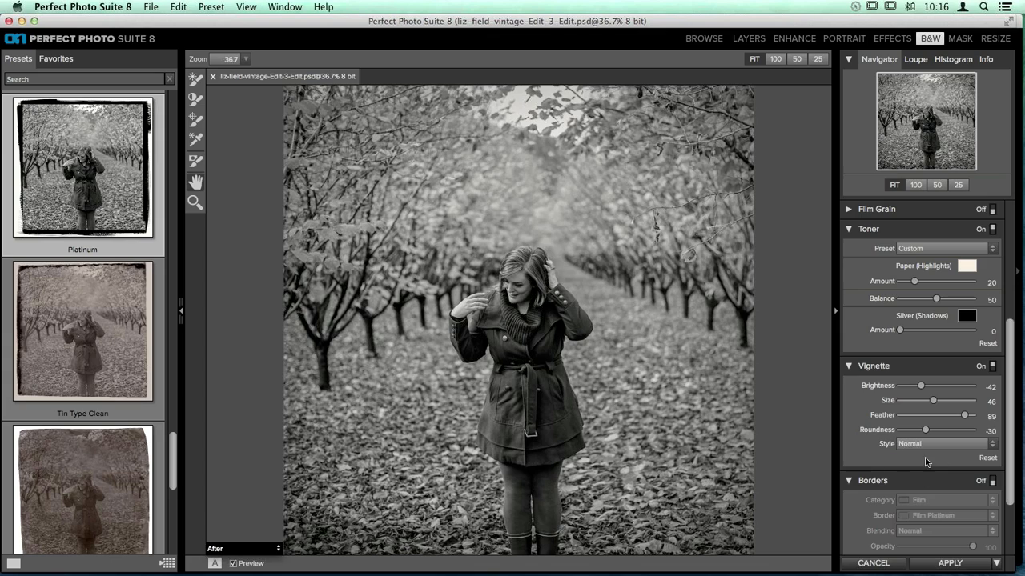
Step: Compare the Normal and Subtle vignette styles at full darkness, keep Subtle, and set the vignette brightness to -89
left_click(902, 450)
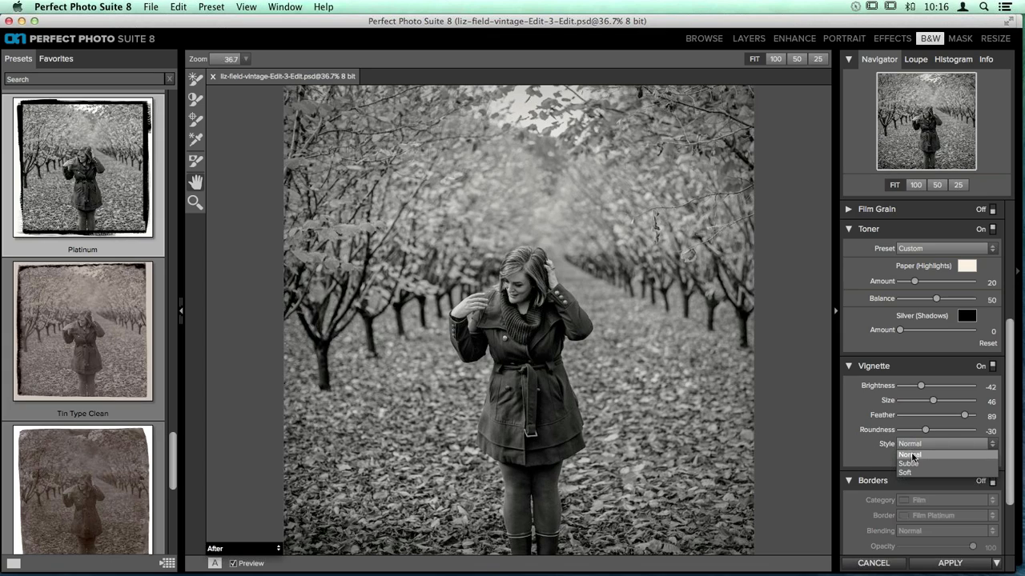
left_click(910, 454)
left_click_drag(921, 386, 873, 369)
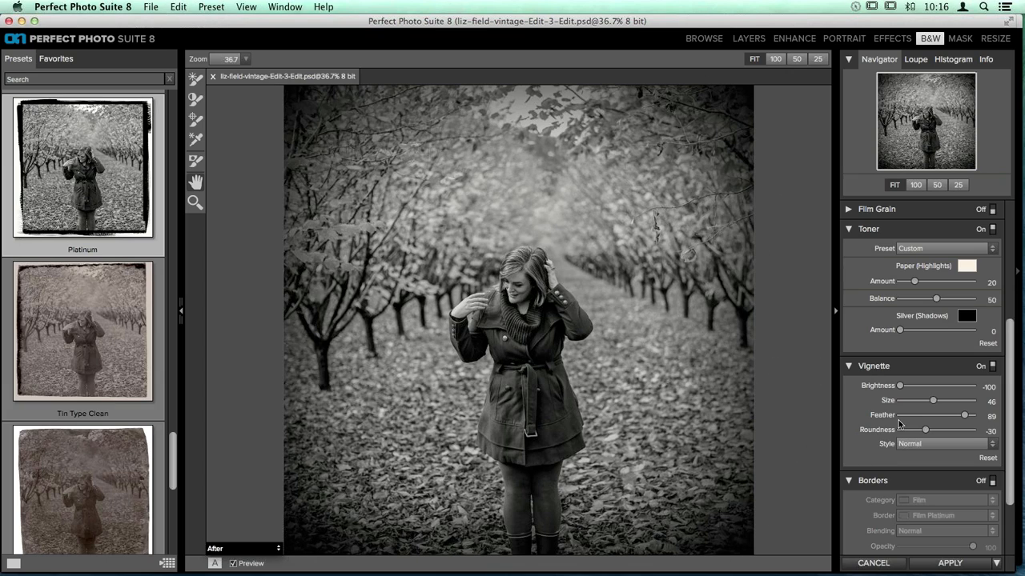
left_click(922, 446)
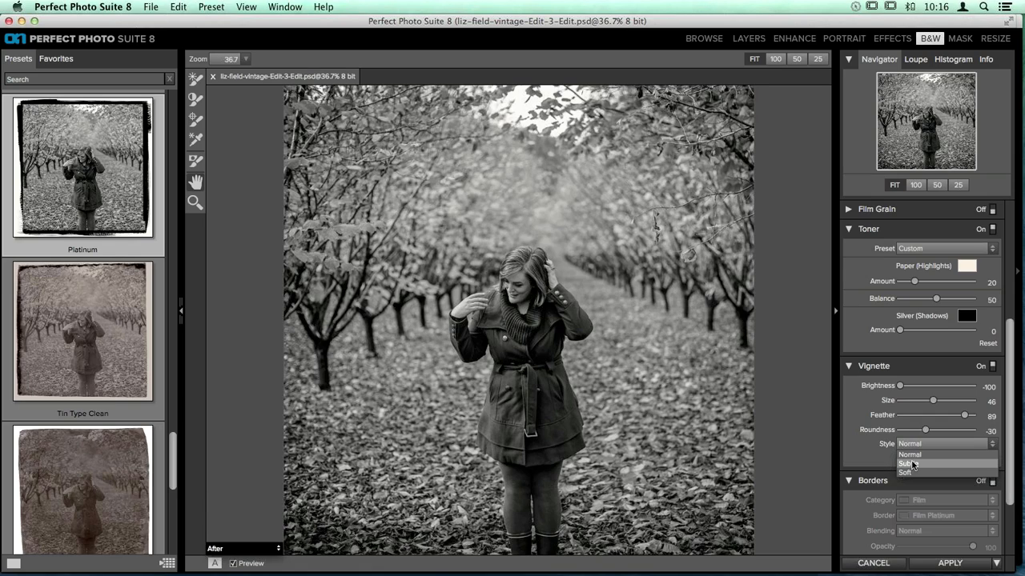
left_click(912, 463)
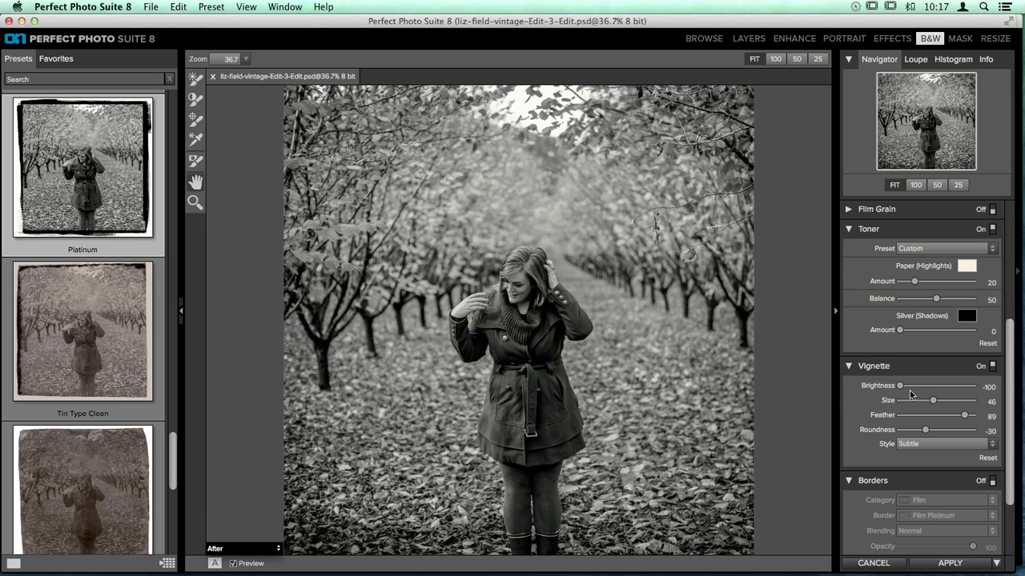
mouse_move(900, 386)
left_mouse_down()
mouse_move(911, 387)
mouse_move(881, 388)
left_mouse_up()
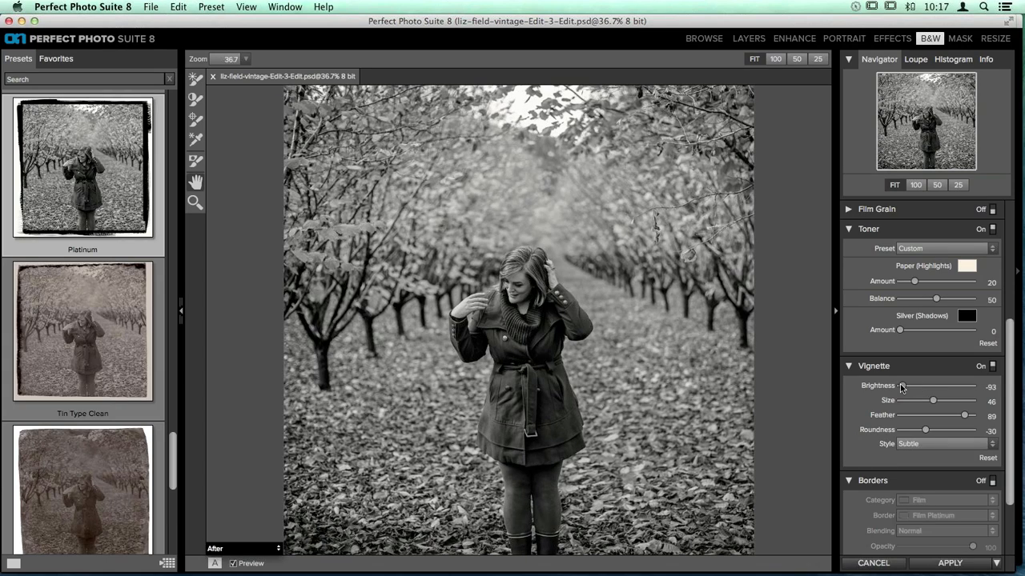
left_click_drag(901, 387, 906, 389)
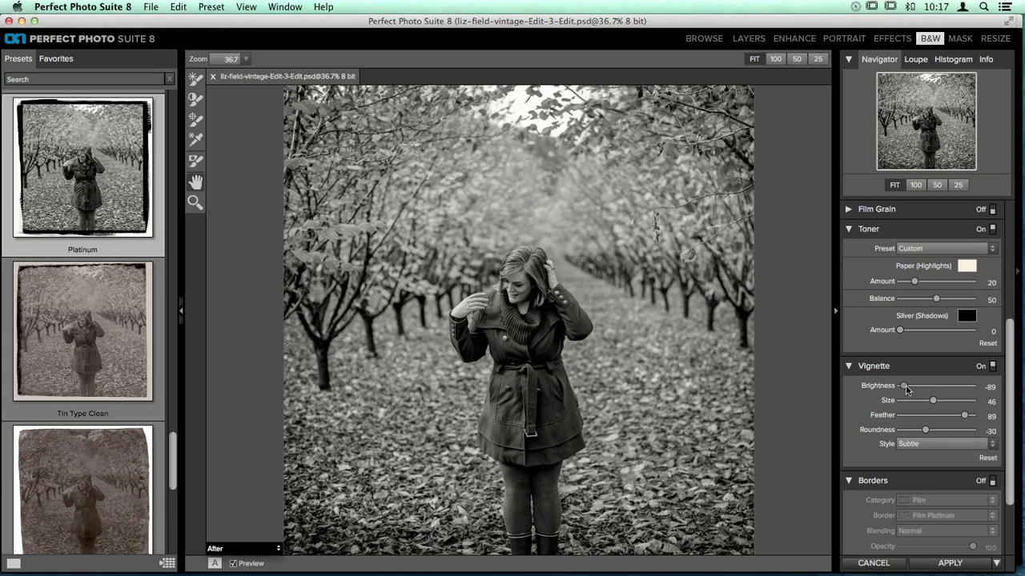
Step: Preview the Toner presets, including the Cyanotype, Selenium and Sepia ones, and apply Coffee 2 to the portrait
scroll(957, 380, "down", 1)
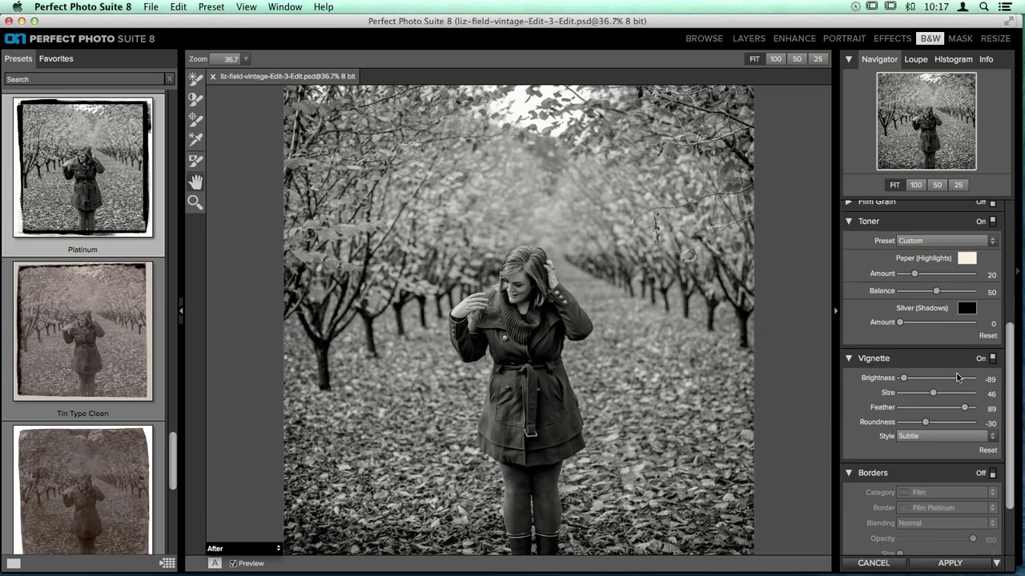
scroll(957, 377, "down", 4)
scroll(957, 377, "up", 7)
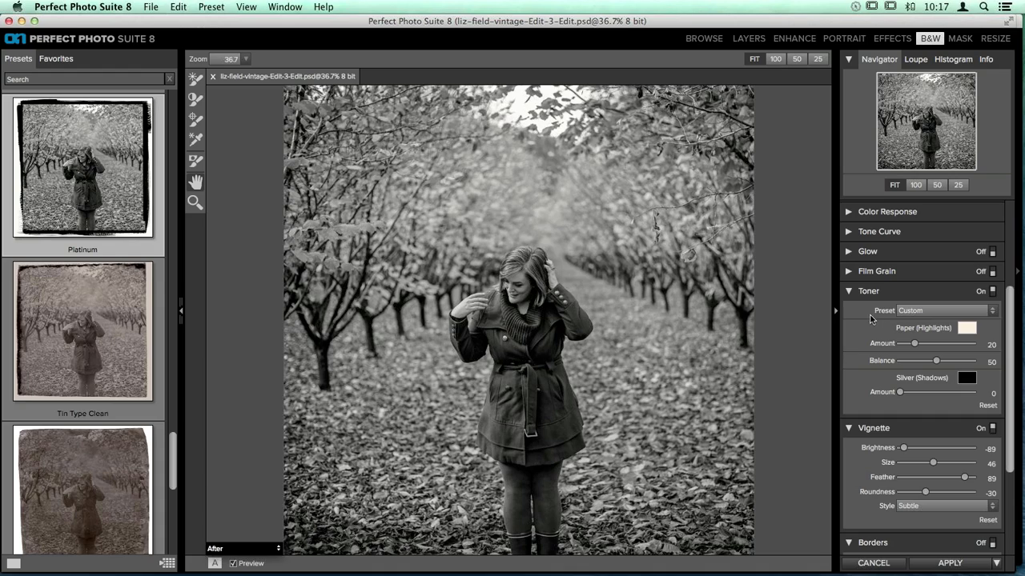
left_click(923, 312)
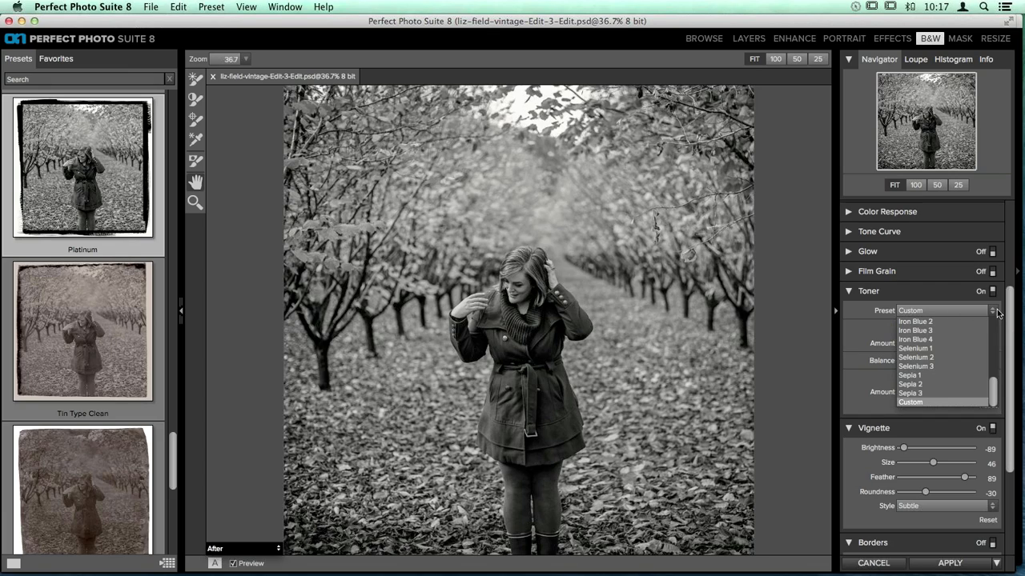
left_click_drag(997, 390, 993, 318)
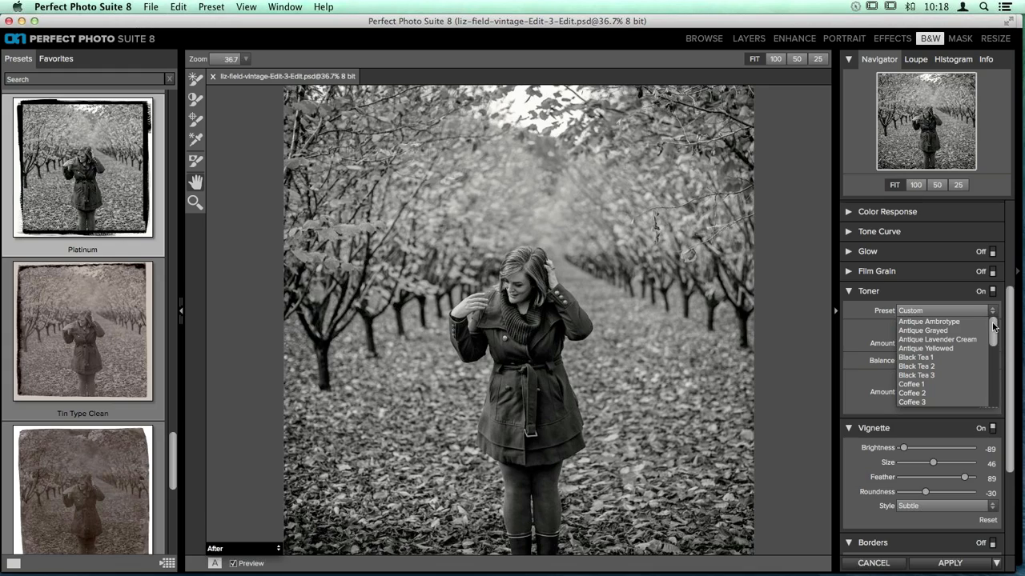
left_click_drag(993, 331, 993, 338)
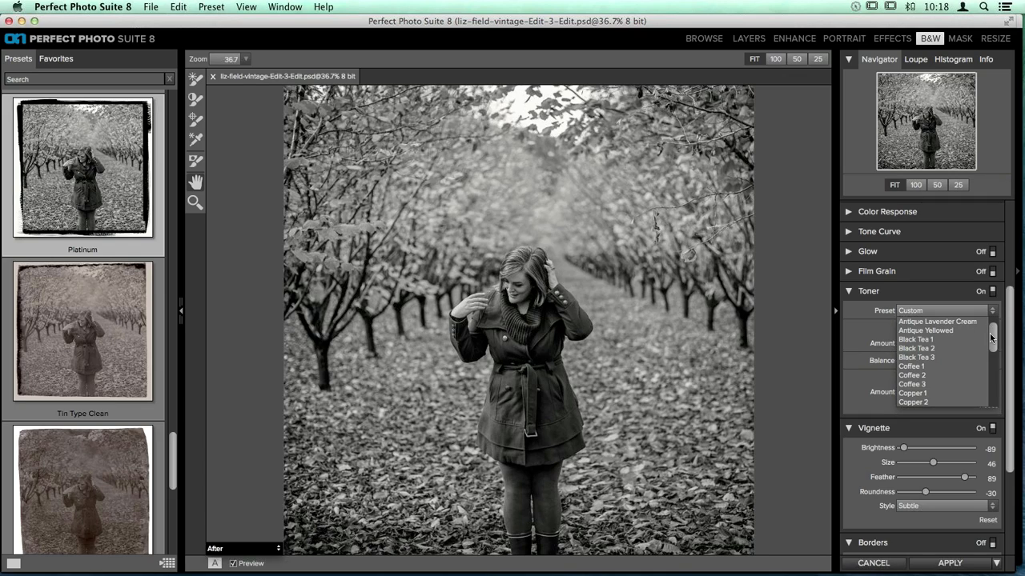
mouse_move(990, 333)
left_mouse_down()
mouse_move(984, 372)
mouse_move(997, 393)
mouse_move(1005, 338)
left_mouse_up()
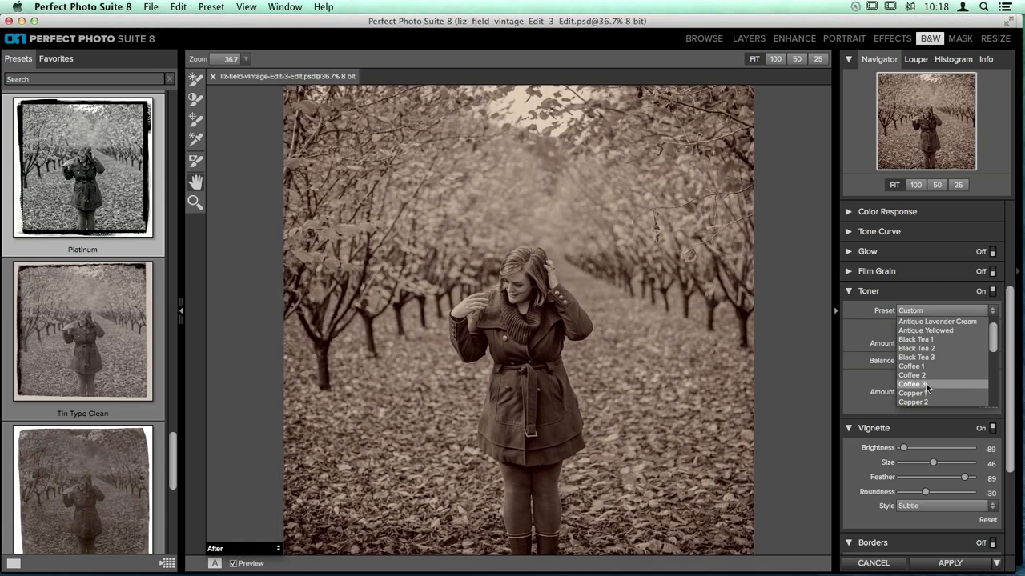
scroll(942, 376, "down", 2)
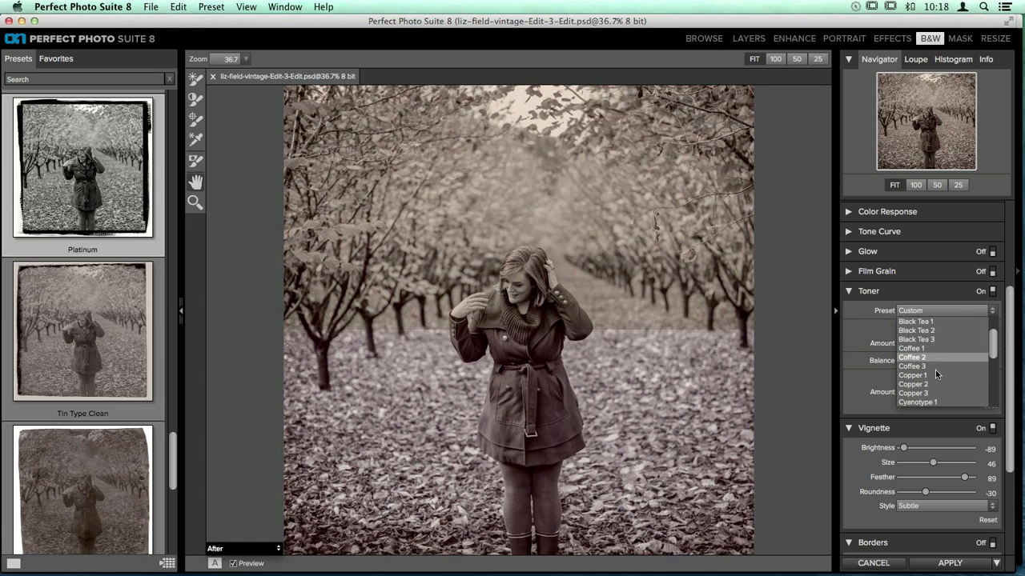
scroll(926, 389, "down", 3)
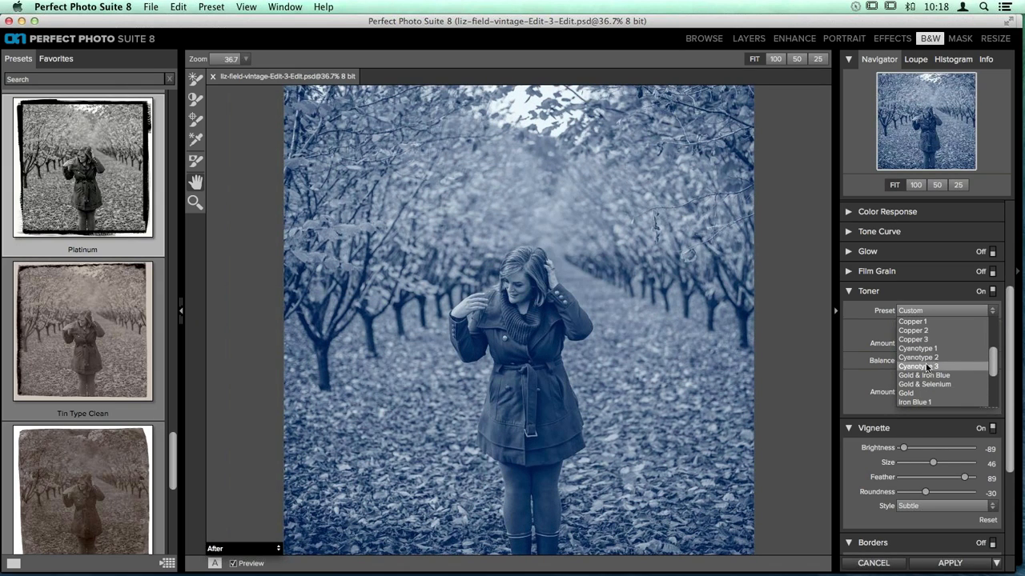
scroll(925, 375, "down", 3)
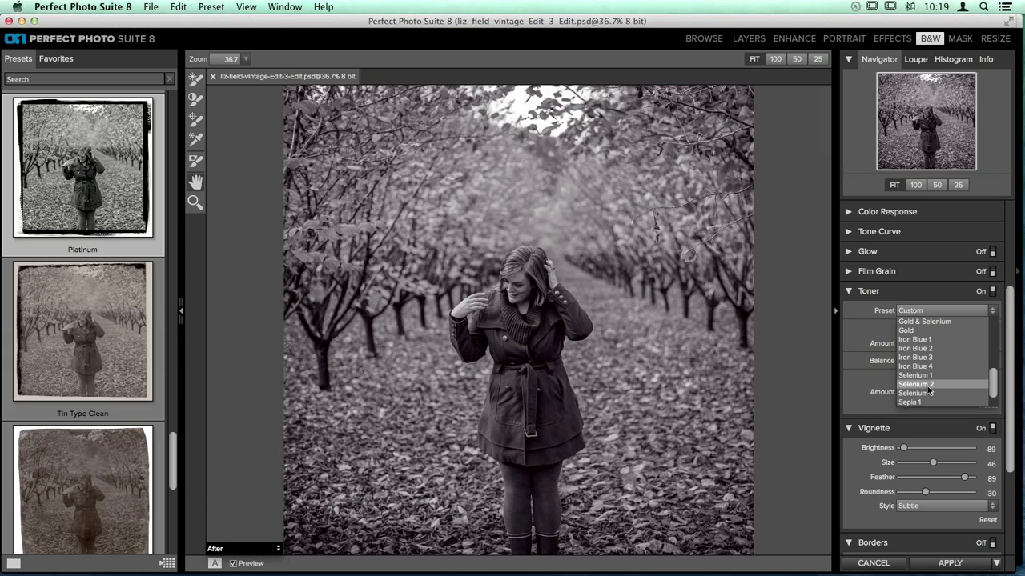
scroll(928, 389, "down", 3)
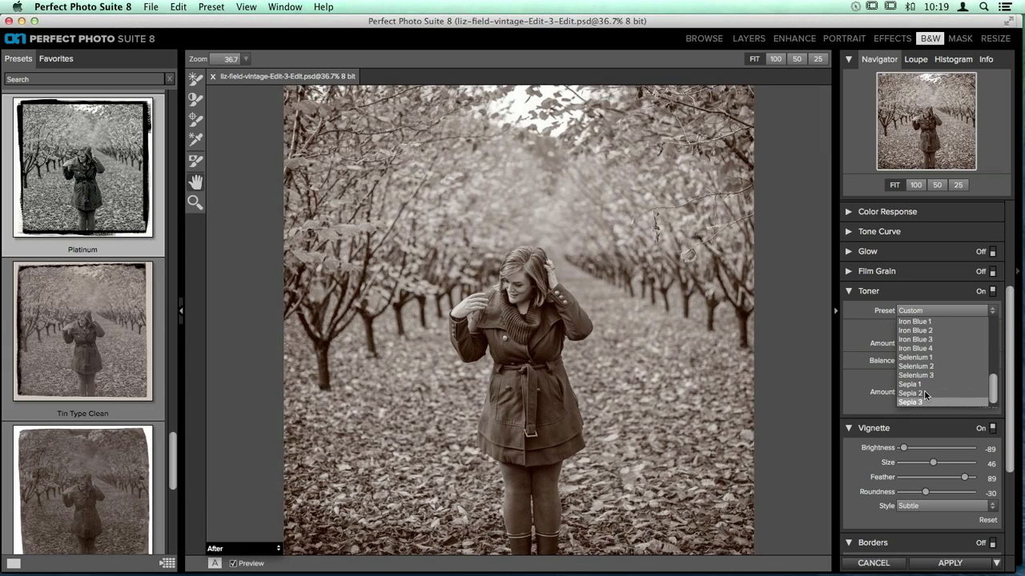
scroll(926, 391, "up", 4)
scroll(925, 392, "up", 2)
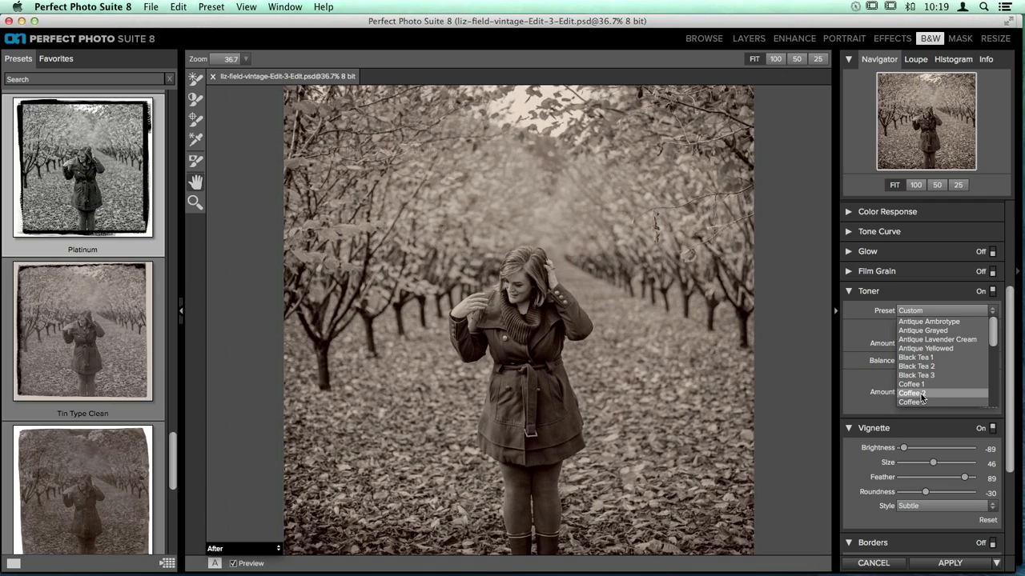
left_click(920, 394)
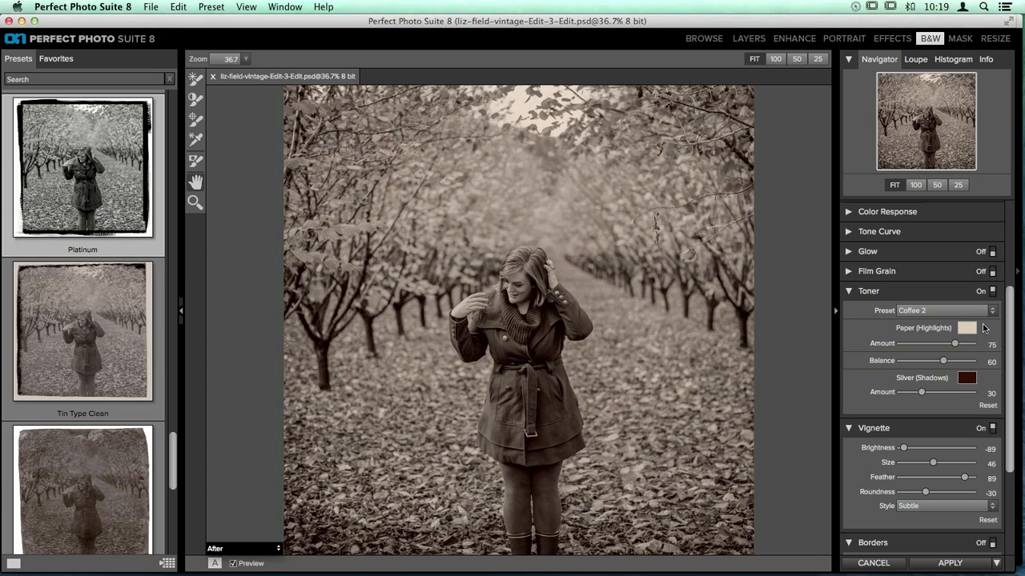
Step: Set the toner's paper highlight color to hue 34, saturation 20% and brightness 96%, trying a blue hue along the way
left_click(967, 329)
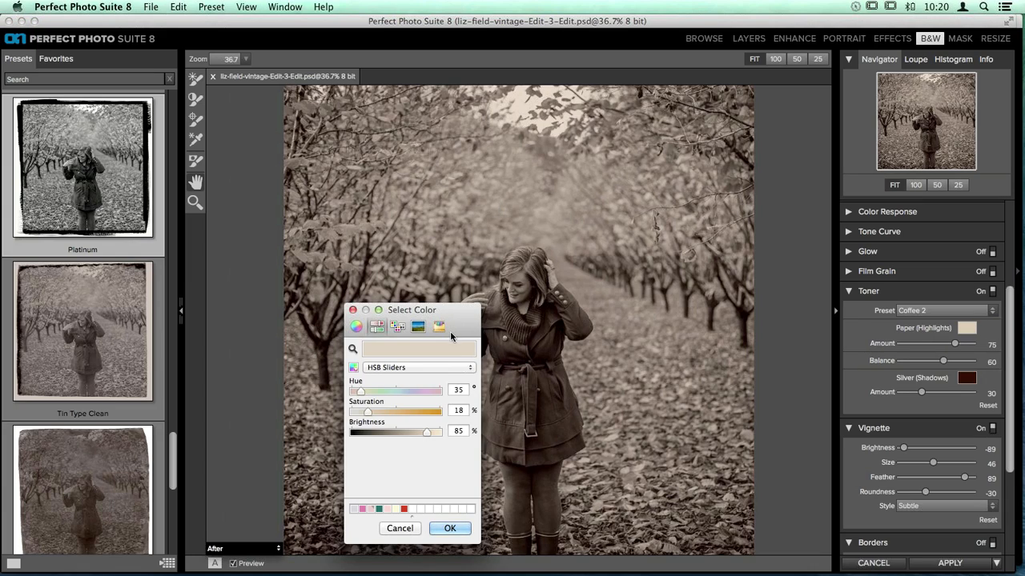
left_click_drag(463, 330, 429, 173)
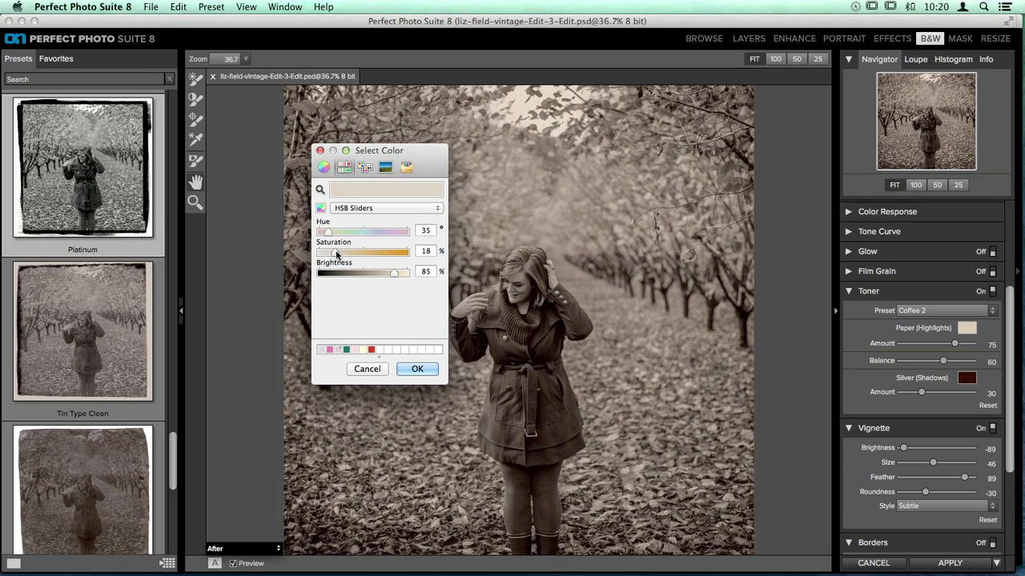
mouse_move(335, 254)
left_mouse_down()
mouse_move(375, 257)
mouse_move(337, 255)
left_mouse_up()
left_click(397, 274)
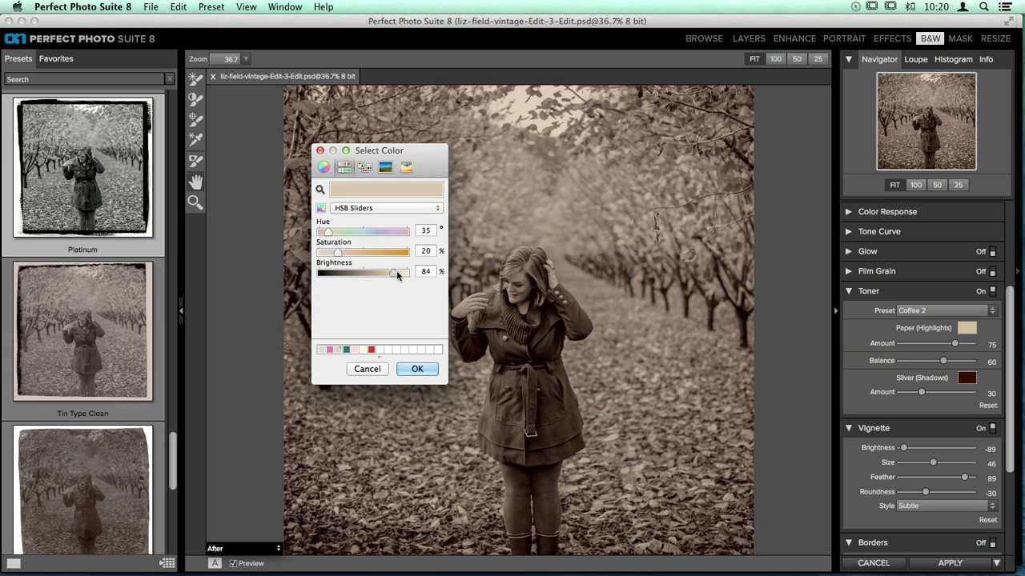
left_click_drag(397, 275, 406, 277)
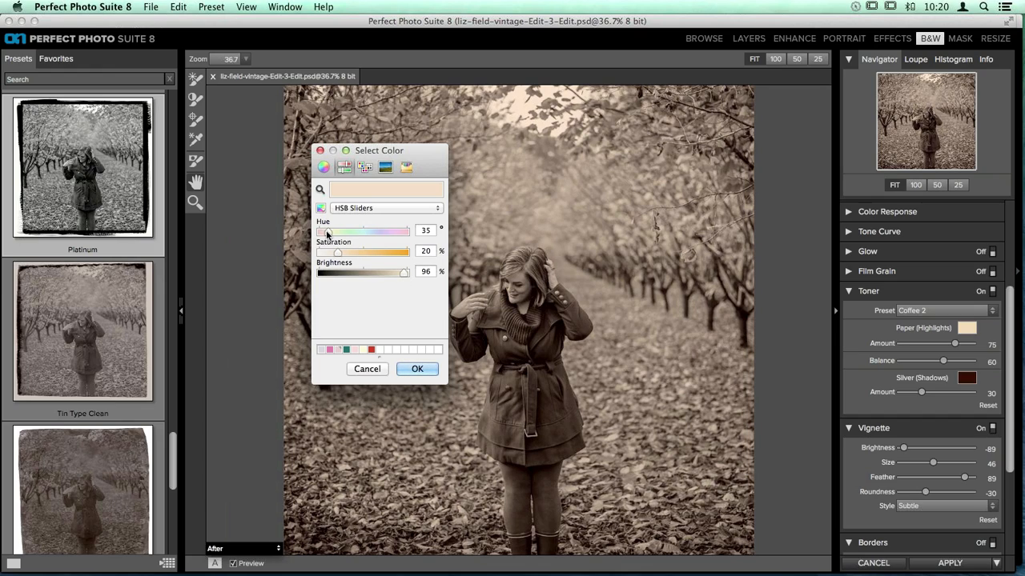
left_click_drag(327, 233, 368, 241)
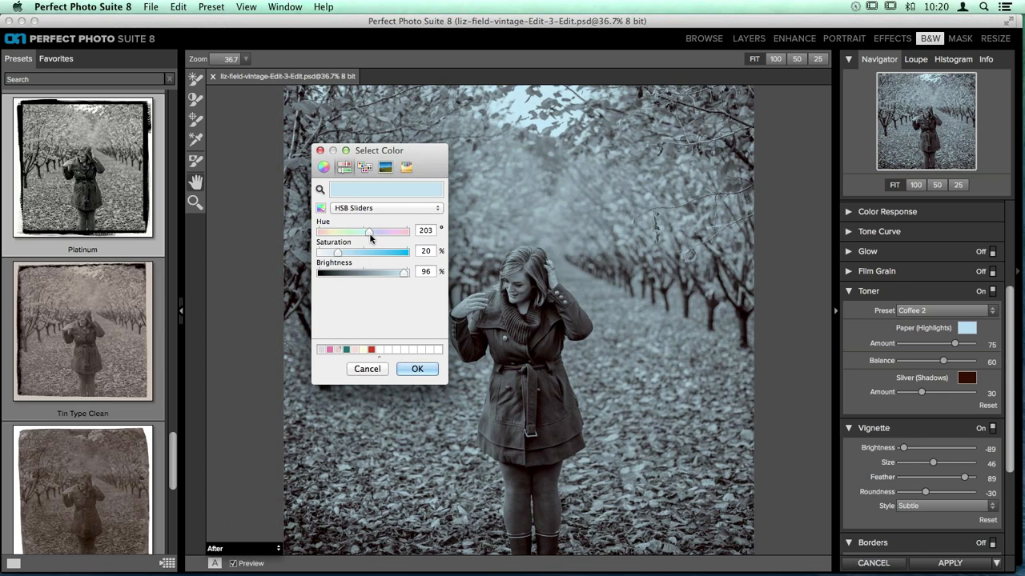
left_click_drag(368, 231, 329, 235)
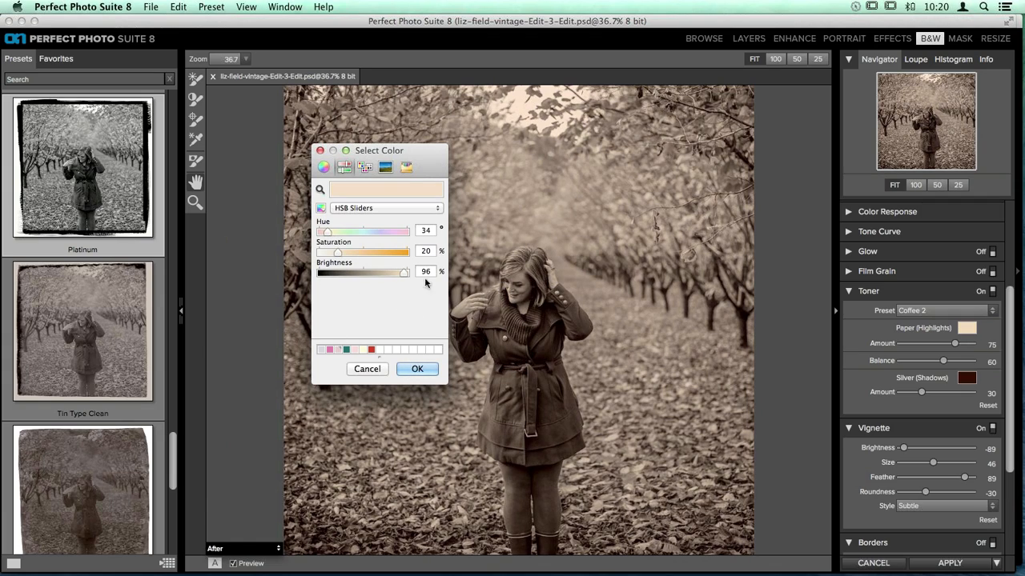
left_click(418, 369)
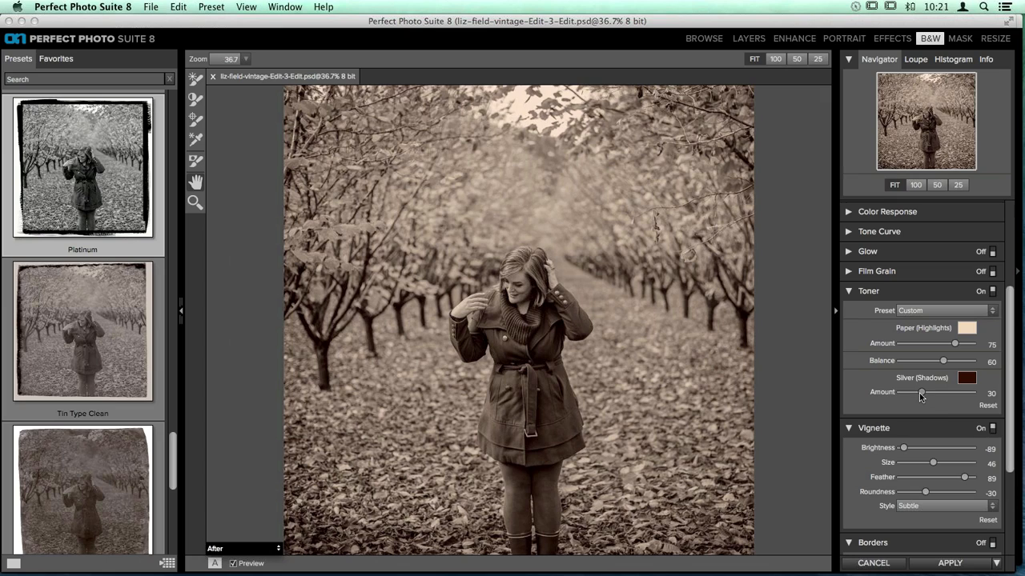
Step: Set the toner's silver shadow amount to 33 and its balance to 61, trying both low and high balance values
mouse_move(922, 393)
left_mouse_down()
mouse_move(966, 405)
mouse_move(925, 396)
left_mouse_up()
left_click_drag(944, 362, 902, 363)
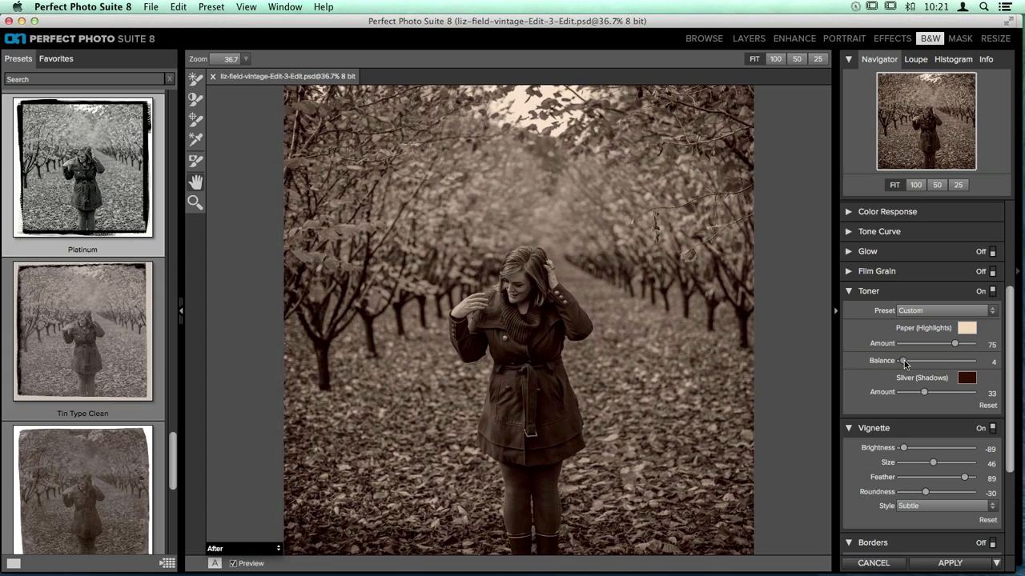
left_click_drag(905, 364, 969, 368)
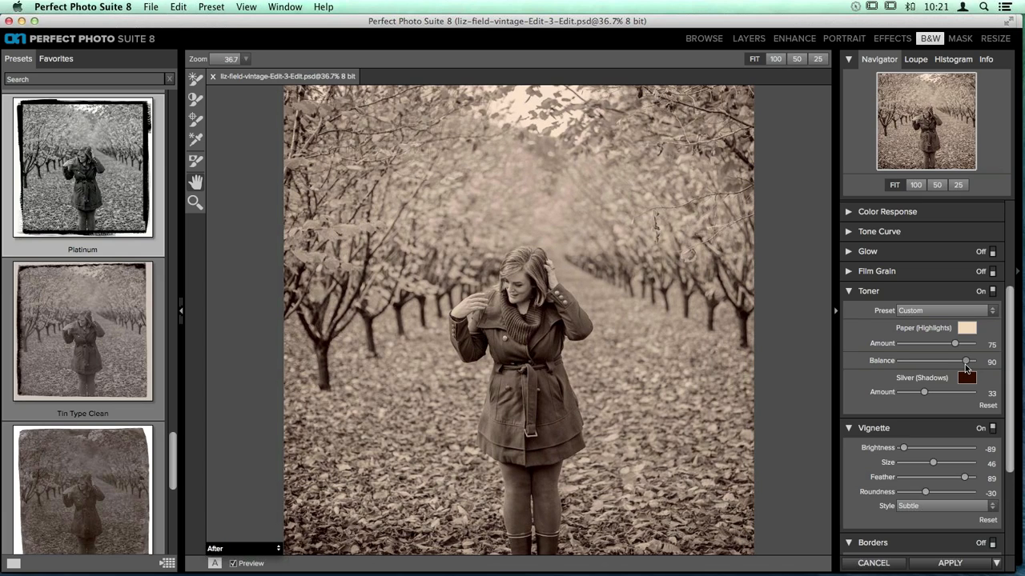
mouse_move(965, 364)
left_mouse_down()
mouse_move(912, 360)
mouse_move(962, 366)
left_mouse_up()
left_click_drag(959, 366, 949, 370)
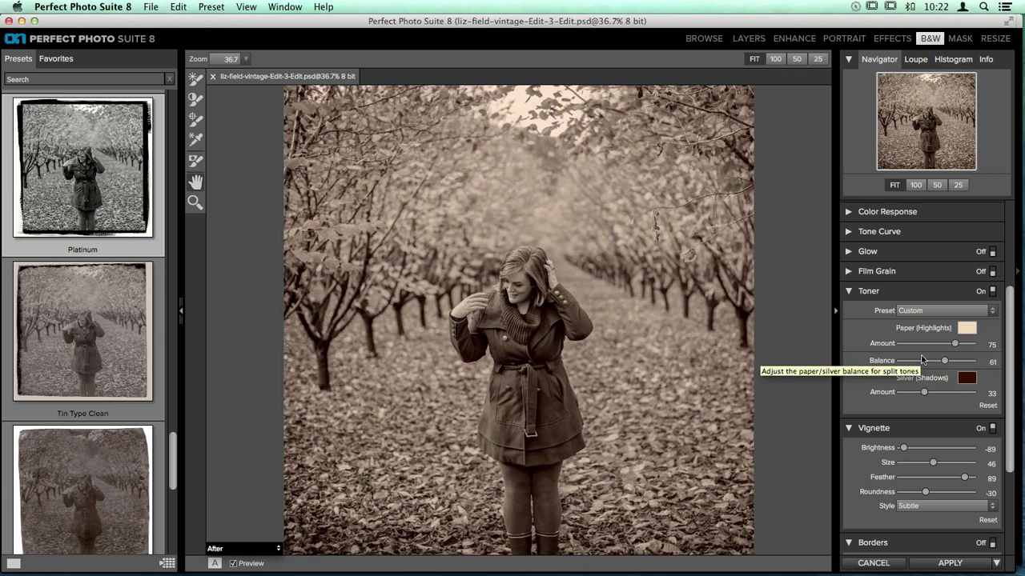
Step: Collapse the Toner and Vignette settings and the 19th Century Processes preset category
left_click(963, 293)
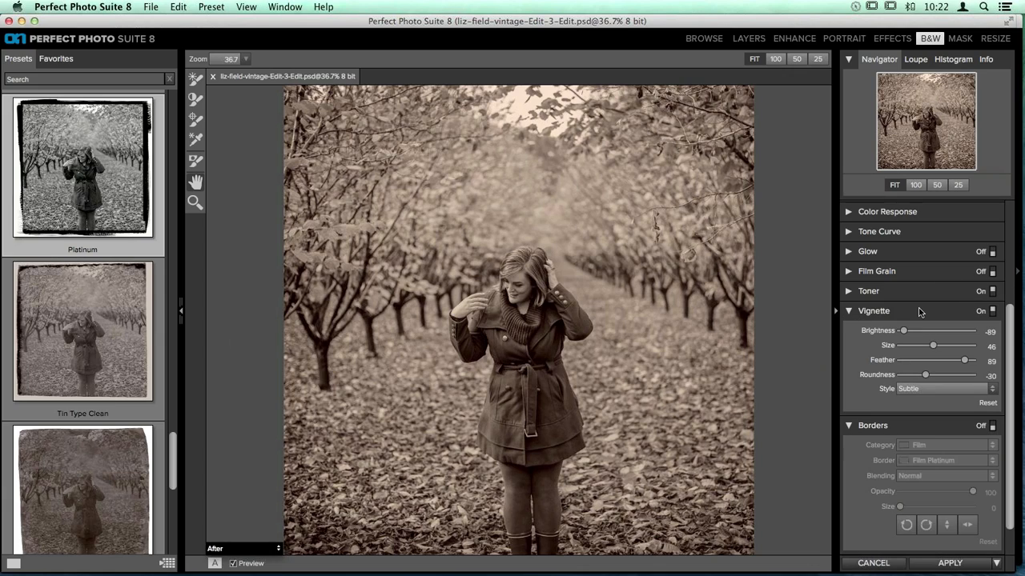
left_click(928, 309)
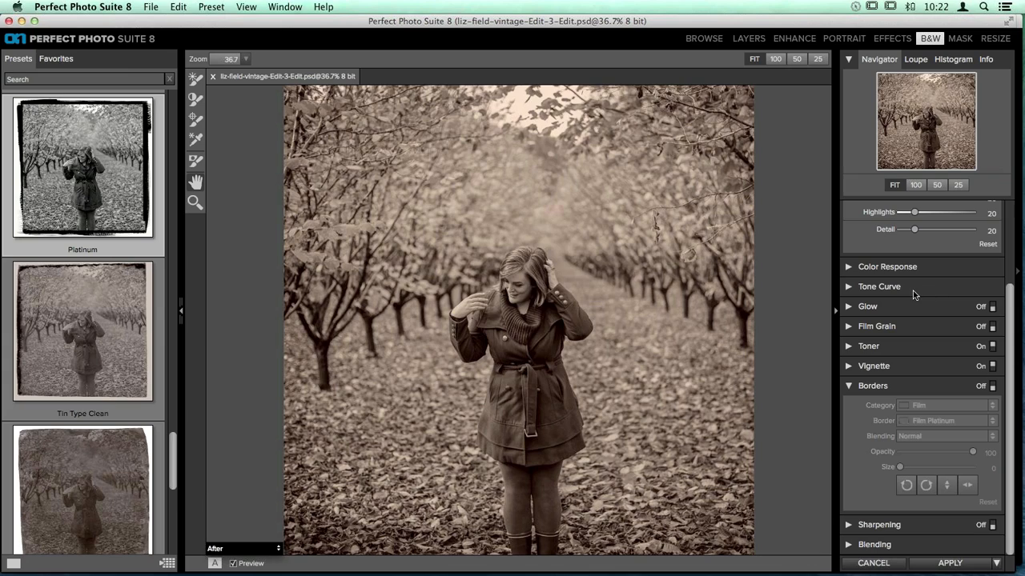
scroll(965, 351, "up", 3)
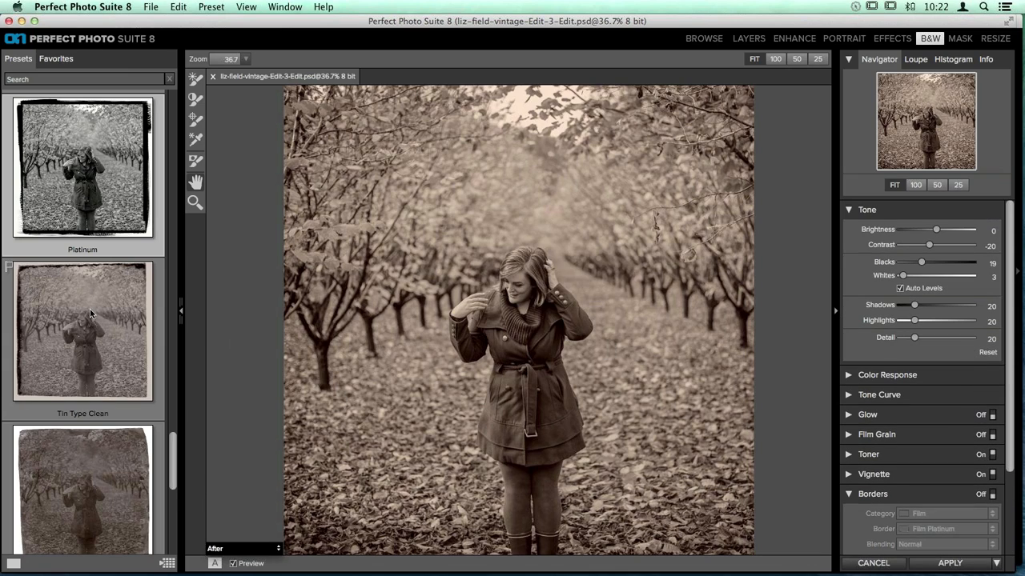
scroll(90, 309, "up", 5)
scroll(89, 309, "up", 10)
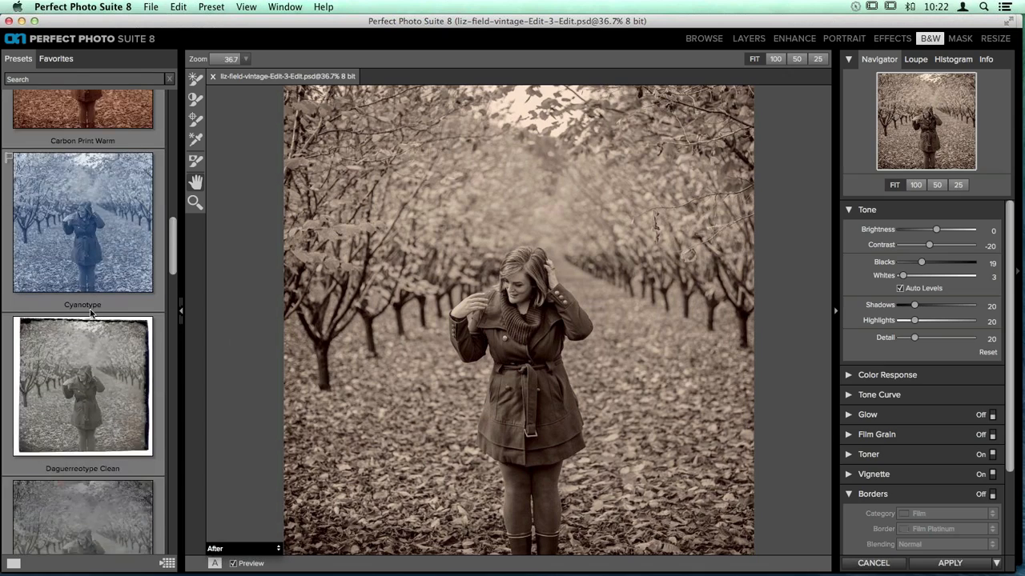
scroll(89, 309, "up", 6)
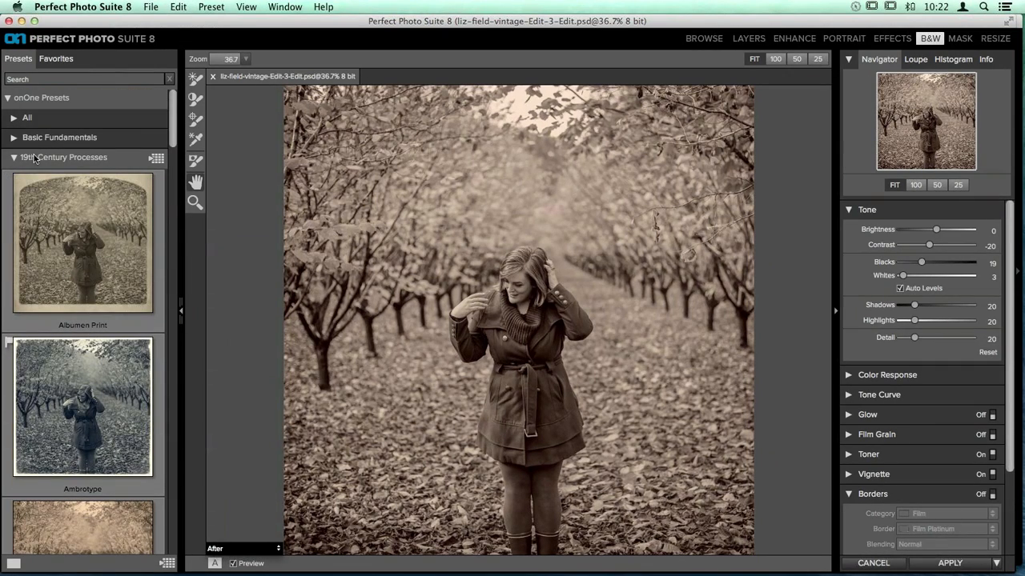
left_click(31, 158)
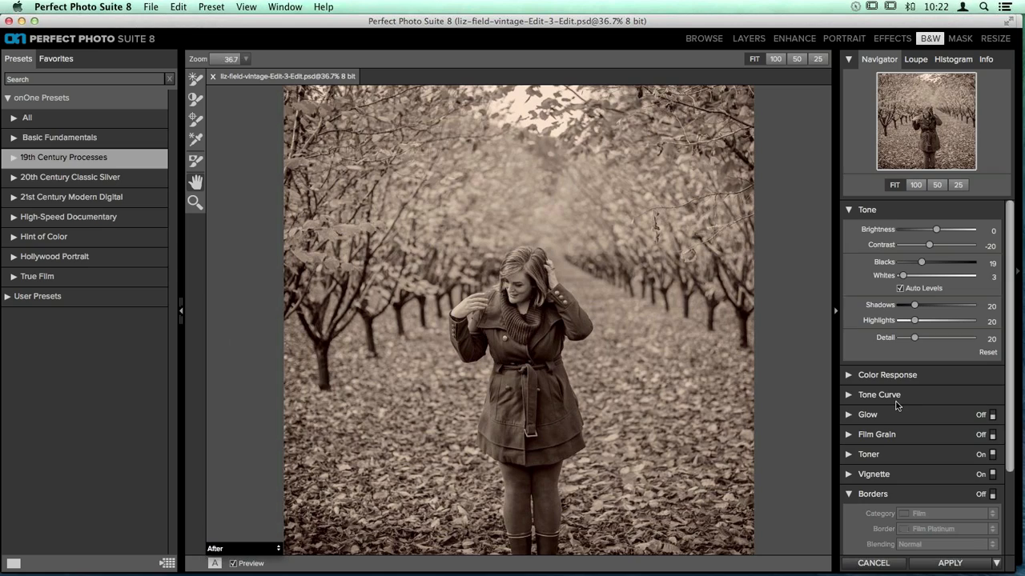
Step: Expand the Color Response settings and compare the toned portrait with the original color photo
left_click(847, 378)
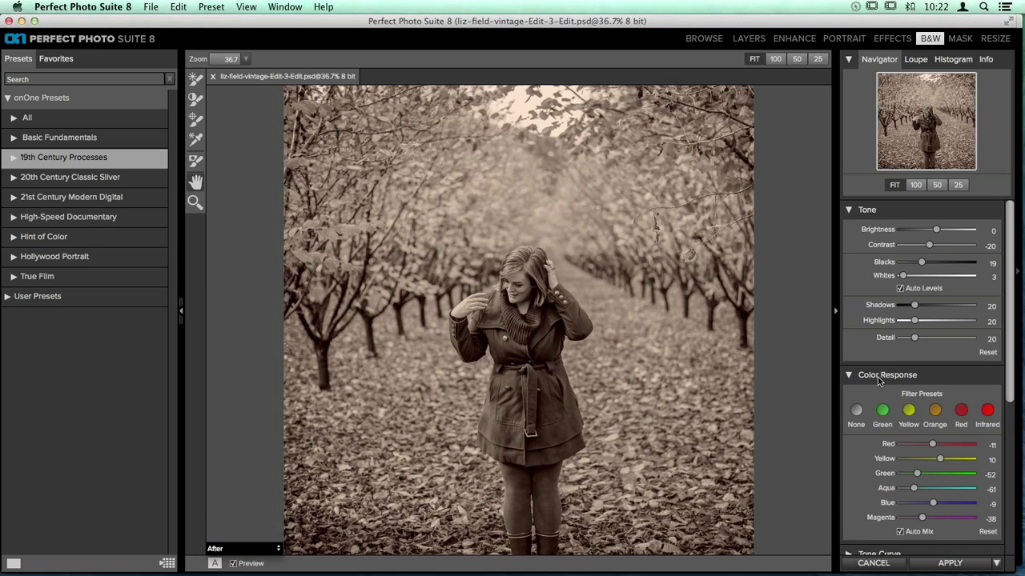
scroll(942, 355, "down", 3)
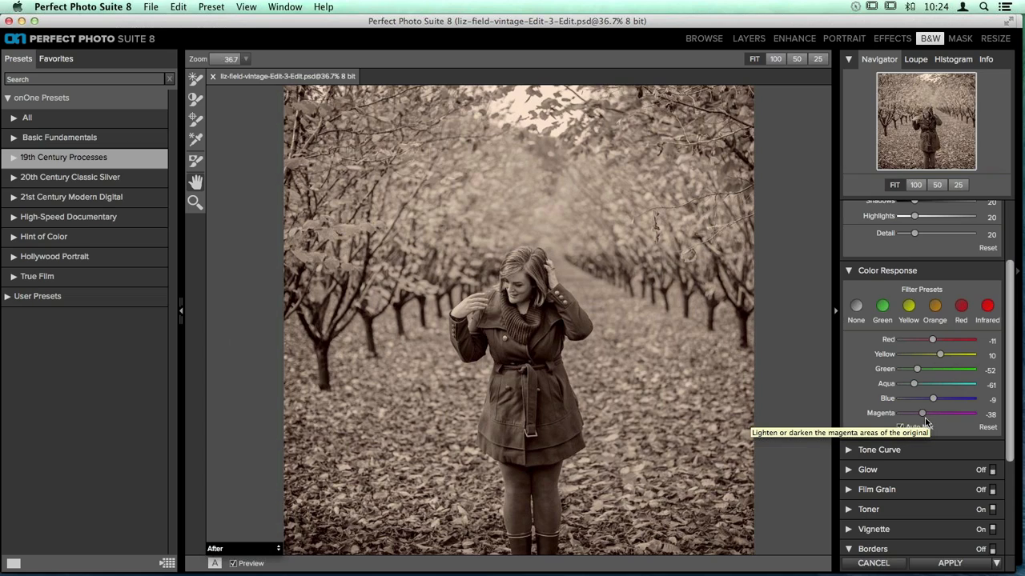
key("super+p")
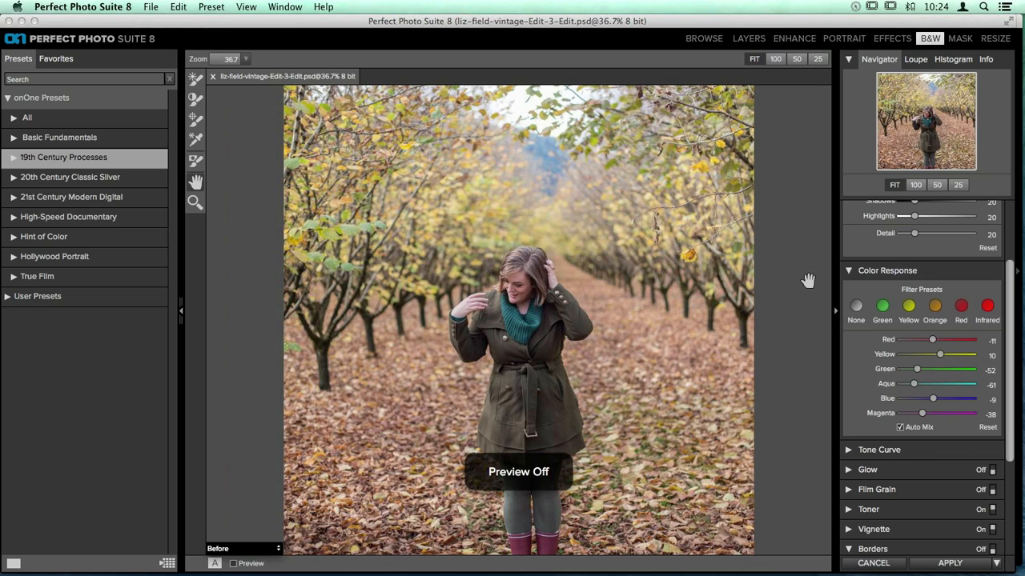
key("super+p")
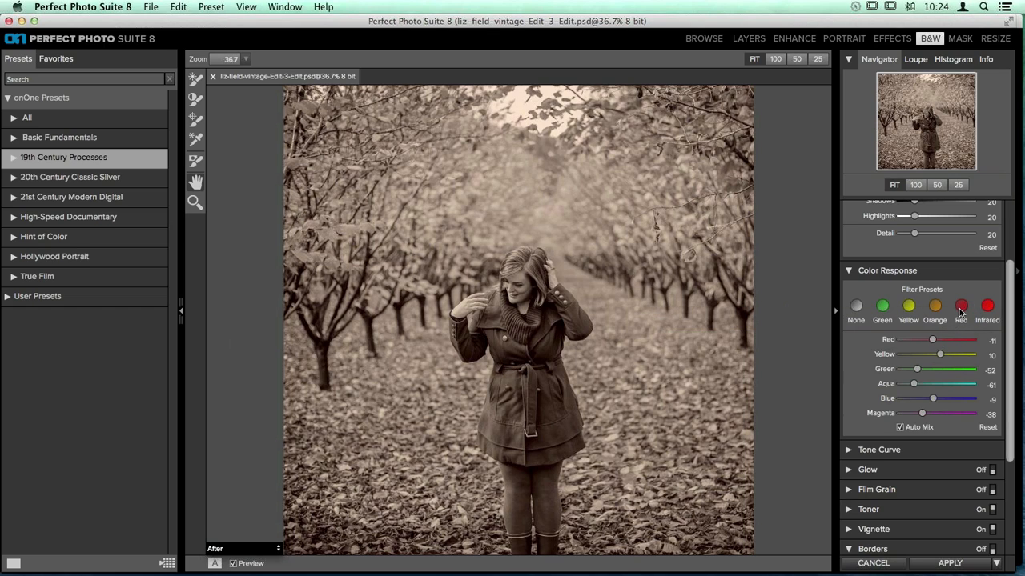
Step: Try the Red color filter, compare the effect with the original color photo, and restore Auto Mix
left_click(960, 310)
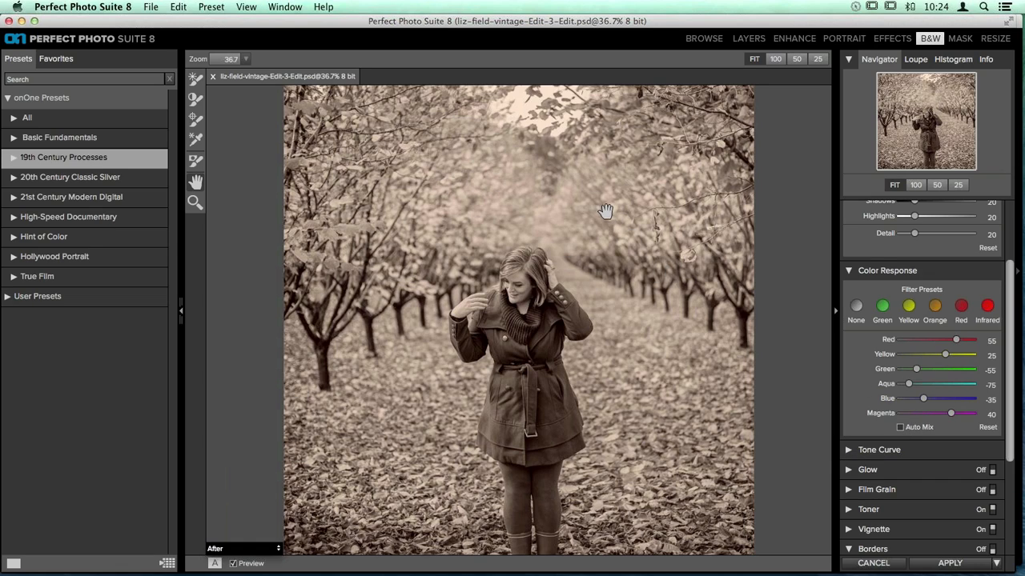
key("super+p")
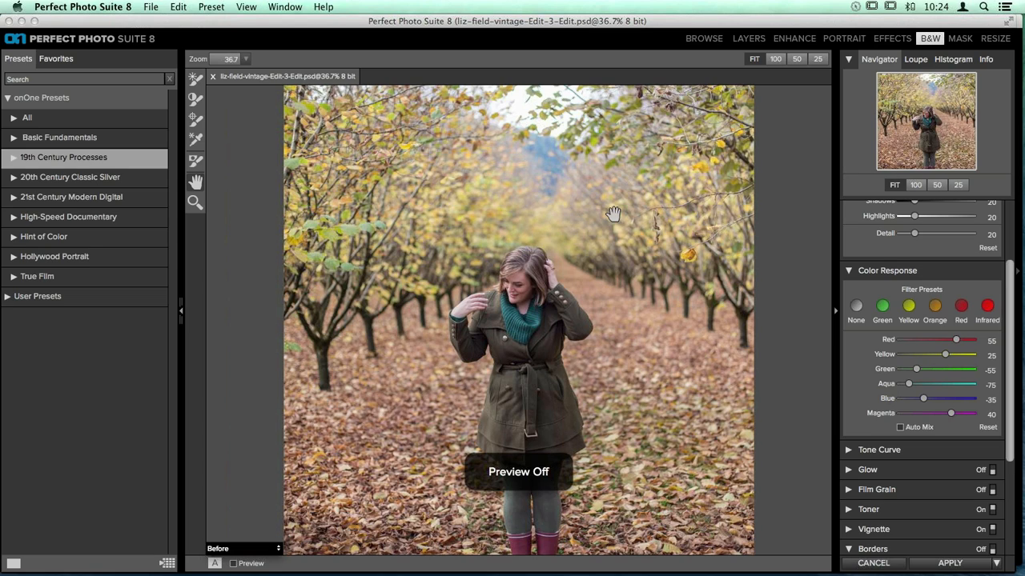
key("p")
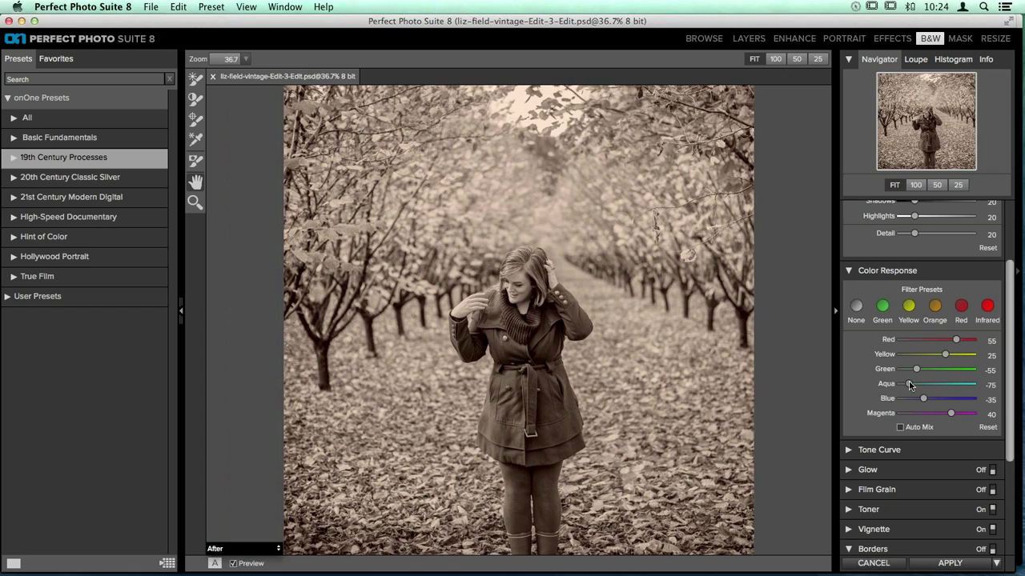
left_click(899, 428)
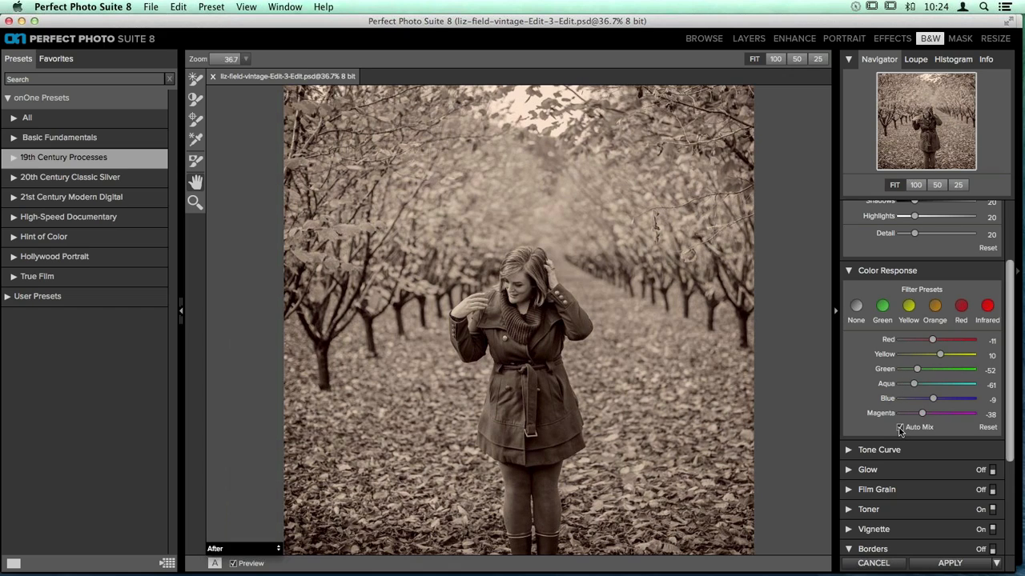
Step: Compare the Green, Yellow, Orange, Red and Infrared color filters, keep Red, and set its red response to 72
left_click(960, 306)
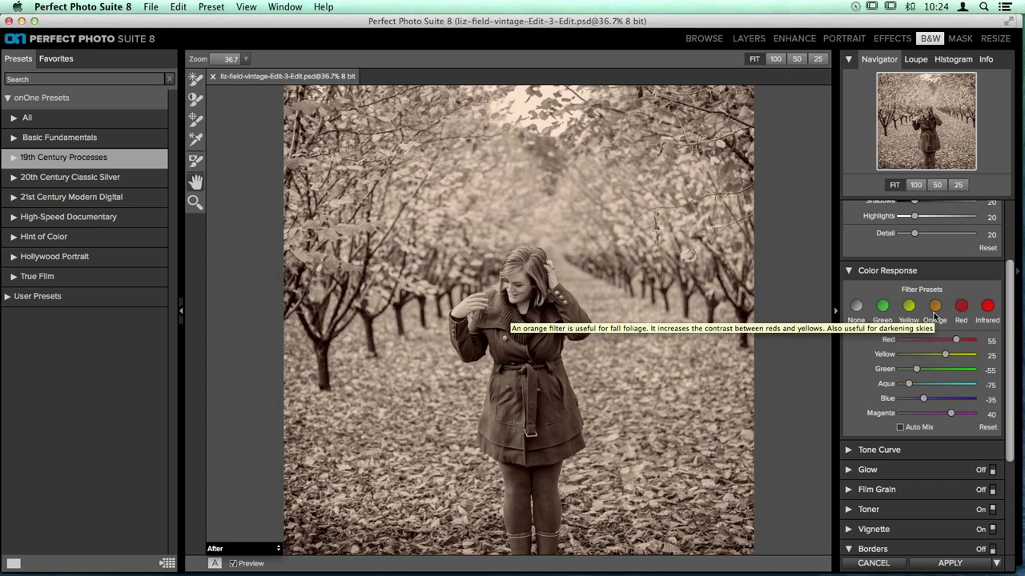
left_click(883, 309)
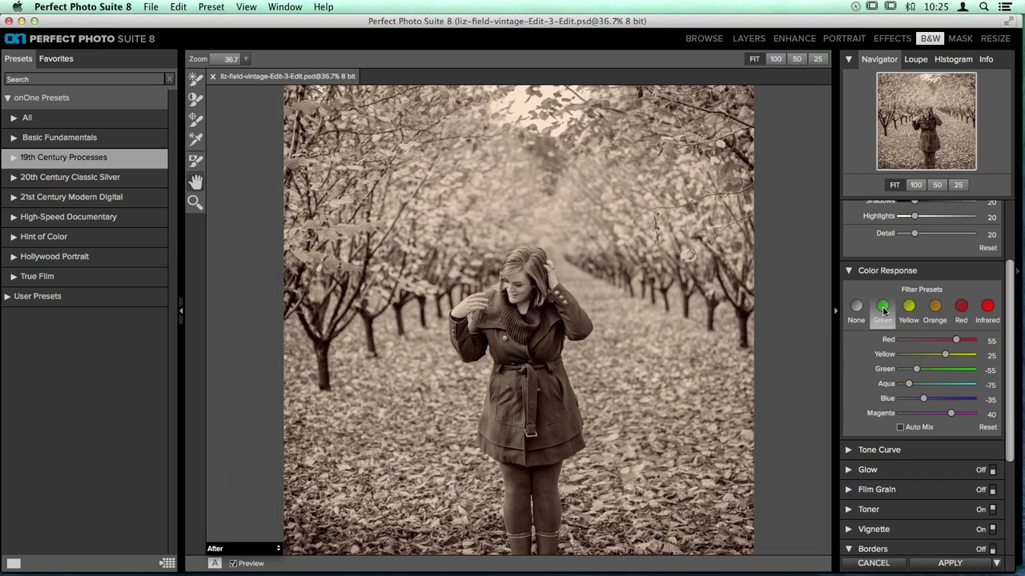
left_click(909, 308)
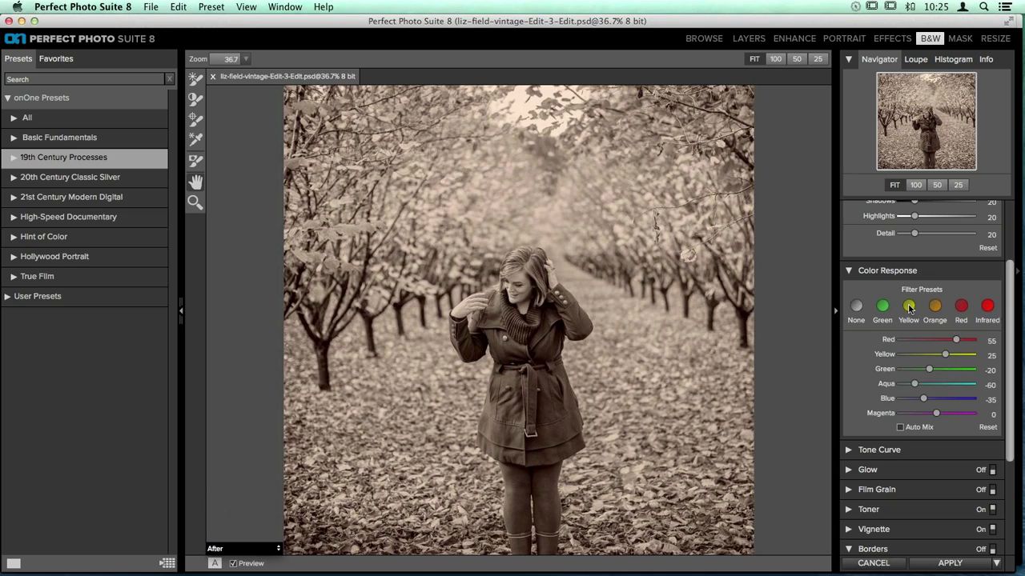
left_click(935, 309)
left_click(961, 310)
left_click(987, 311)
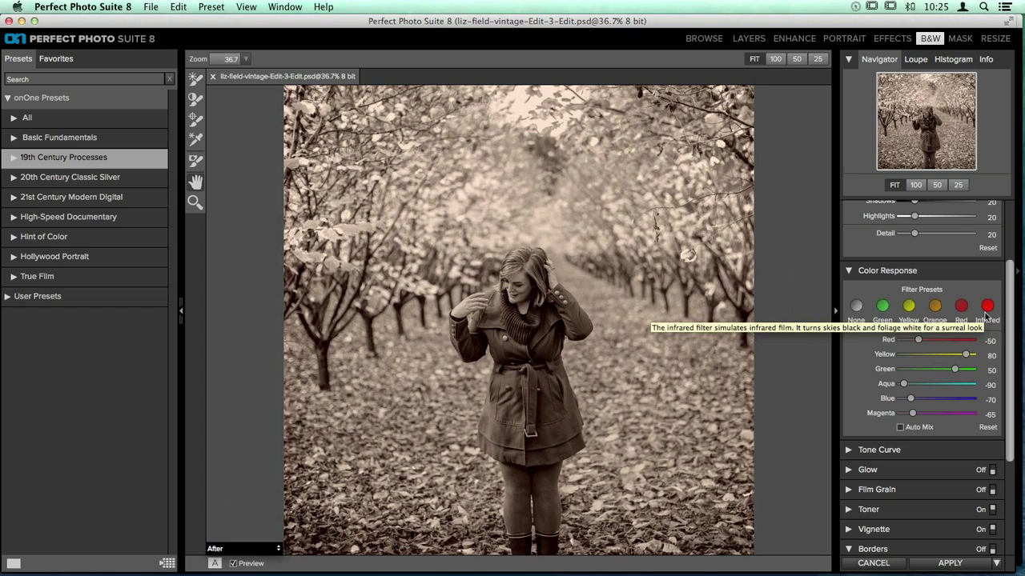
left_click(961, 308)
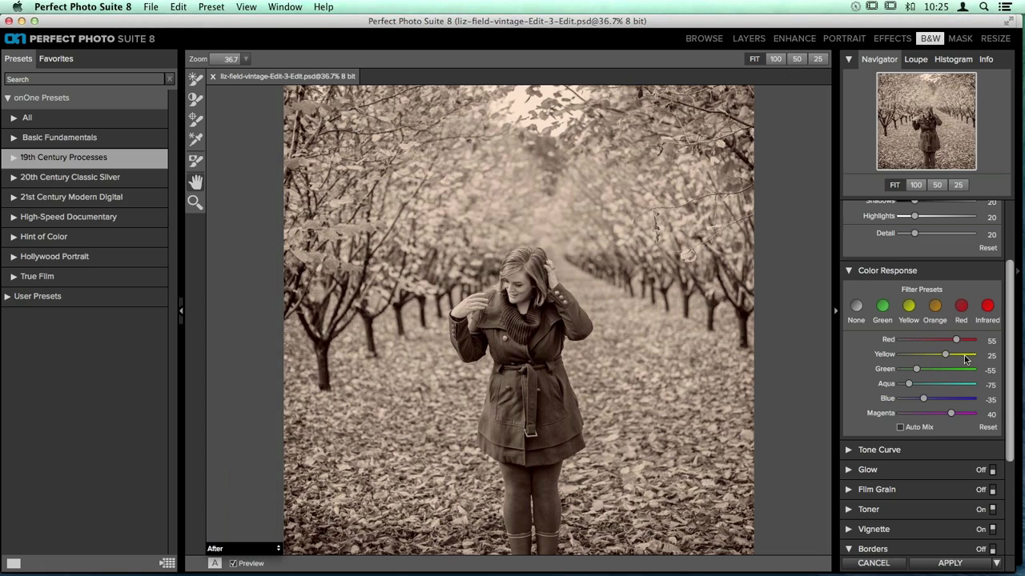
mouse_move(955, 340)
left_mouse_down()
mouse_move(881, 344)
mouse_move(978, 357)
mouse_move(963, 356)
left_mouse_up()
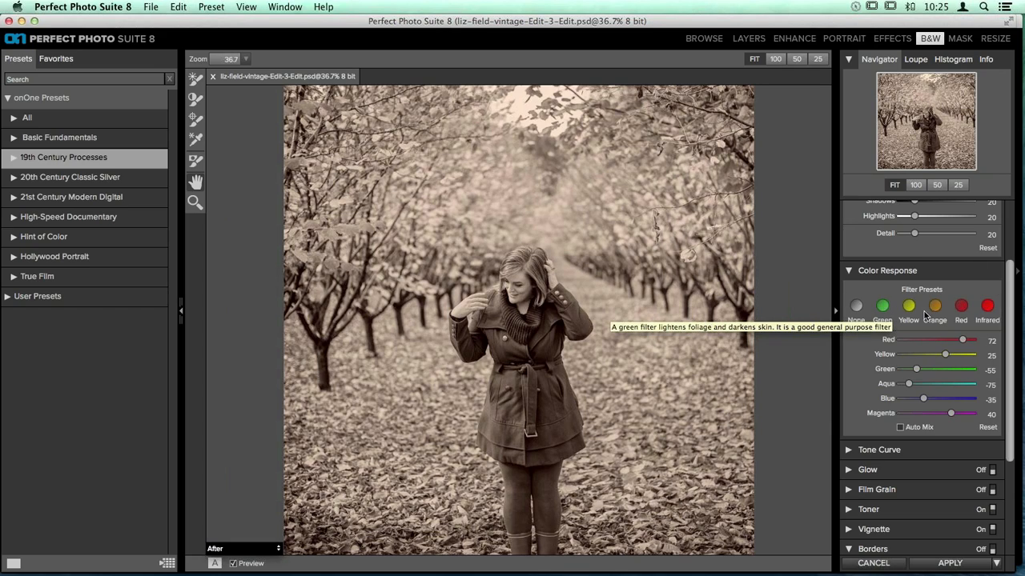
Step: Collapse the Color Response settings and bring the expanded Borders settings into view
left_click(856, 273)
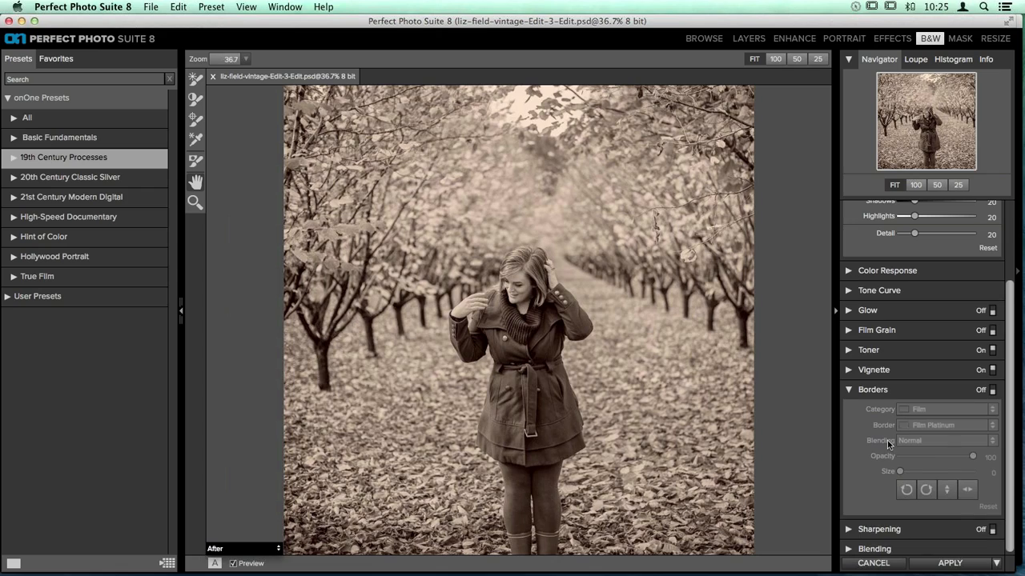
scroll(857, 480, "up", 3)
left_click(856, 496)
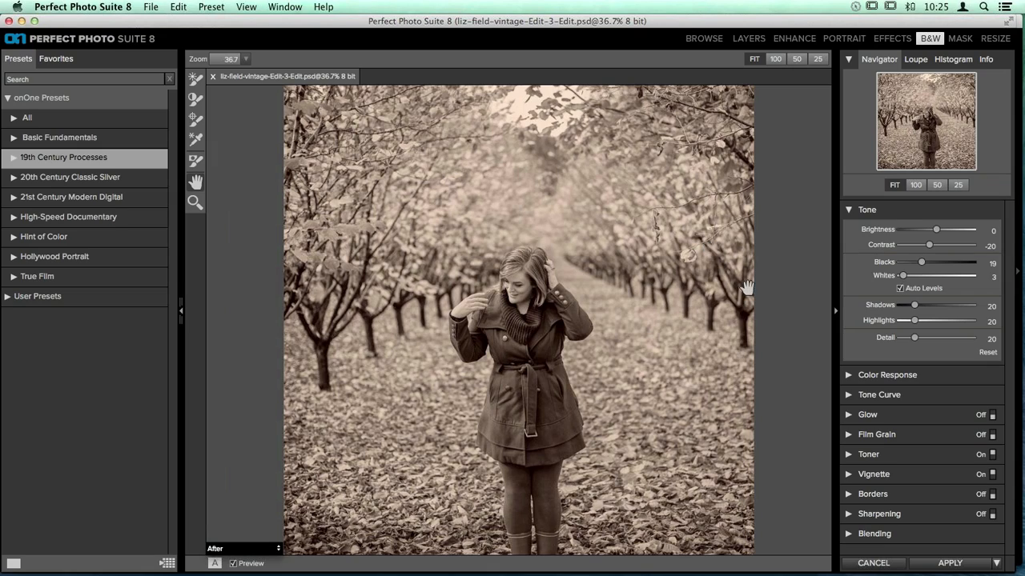
left_click(850, 494)
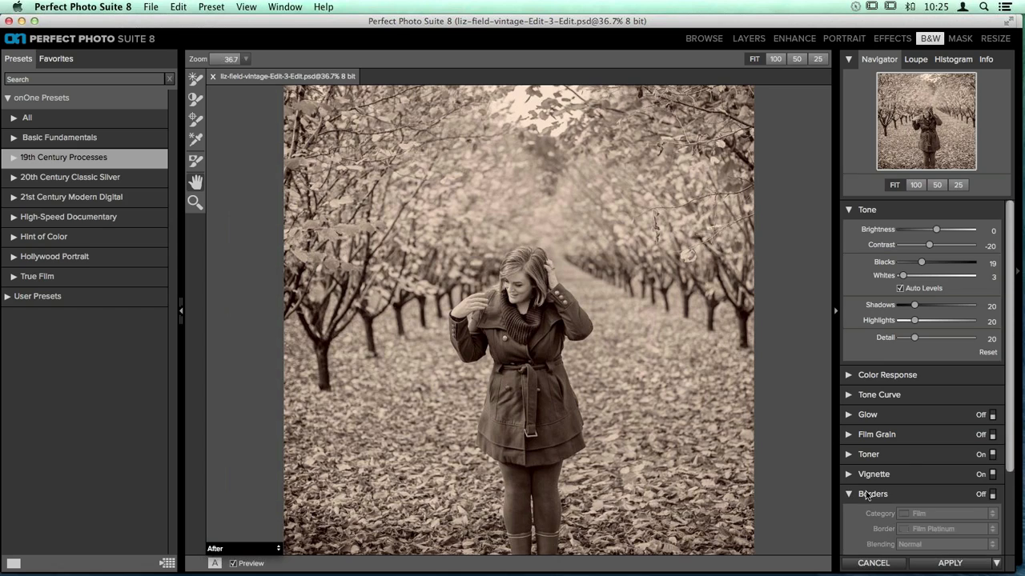
scroll(977, 410, "down", 3)
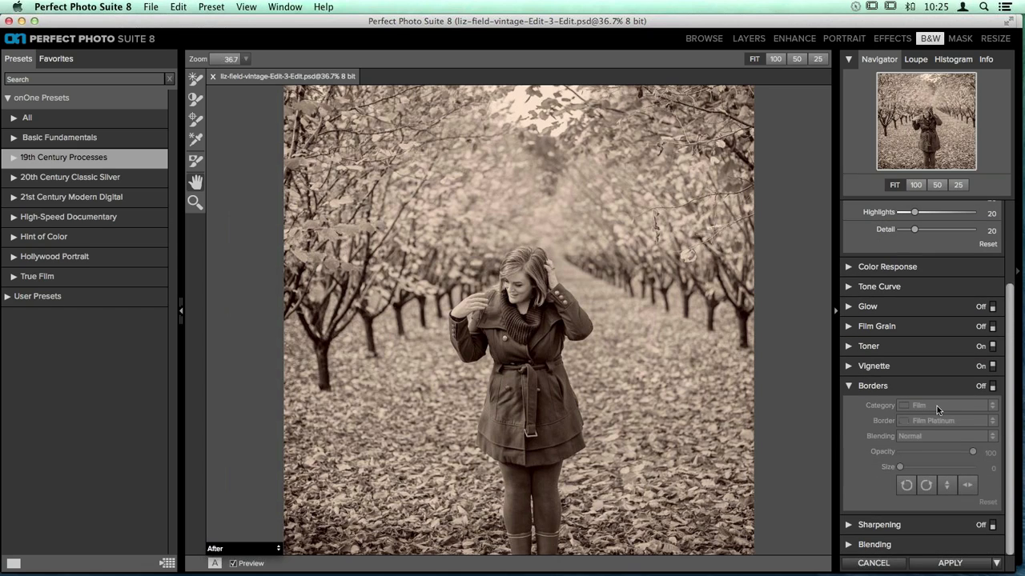
Step: Browse the 19th Century Processes presets, including Palladium, Pictorial Portrait, Pinhole Blue and Platinum
left_click(32, 157)
scroll(138, 213, "down", 10)
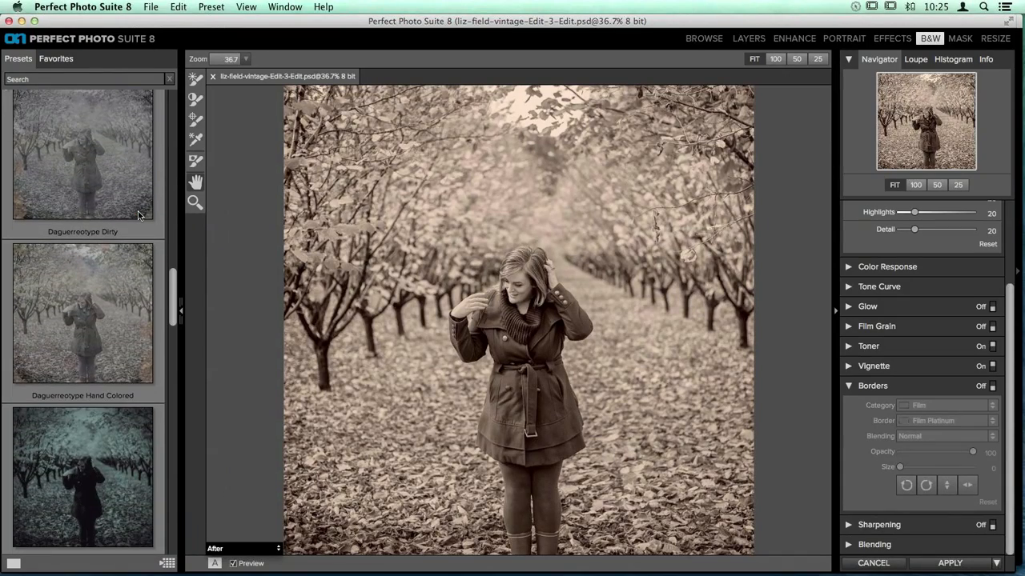
scroll(138, 213, "down", 10)
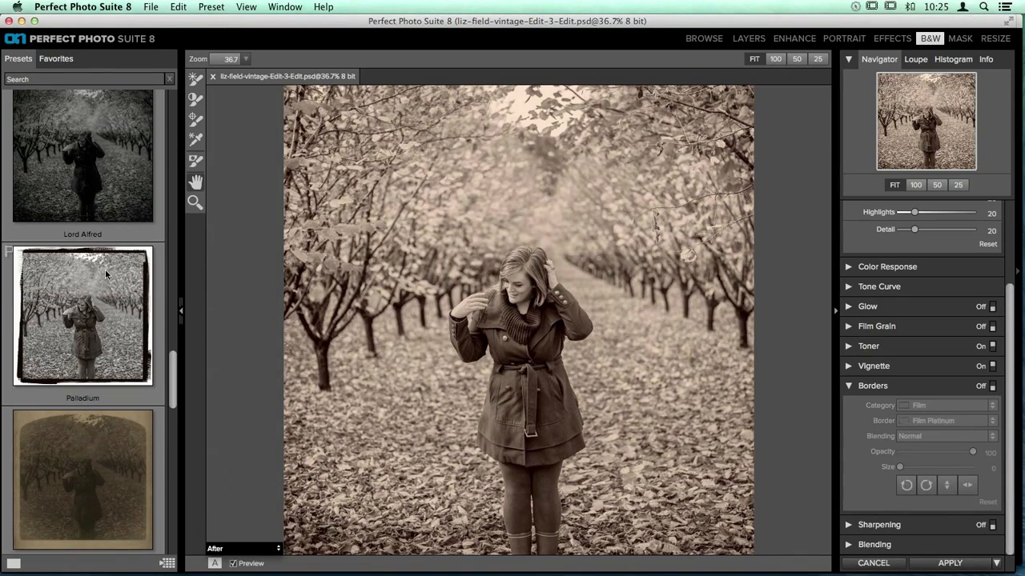
scroll(80, 422, "down", 5)
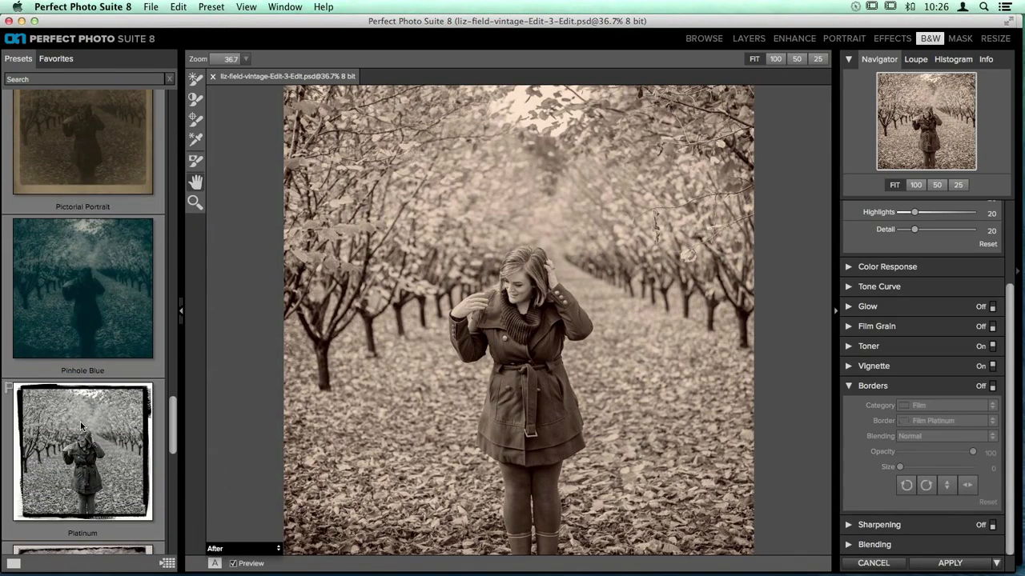
scroll(80, 424, "down", 3)
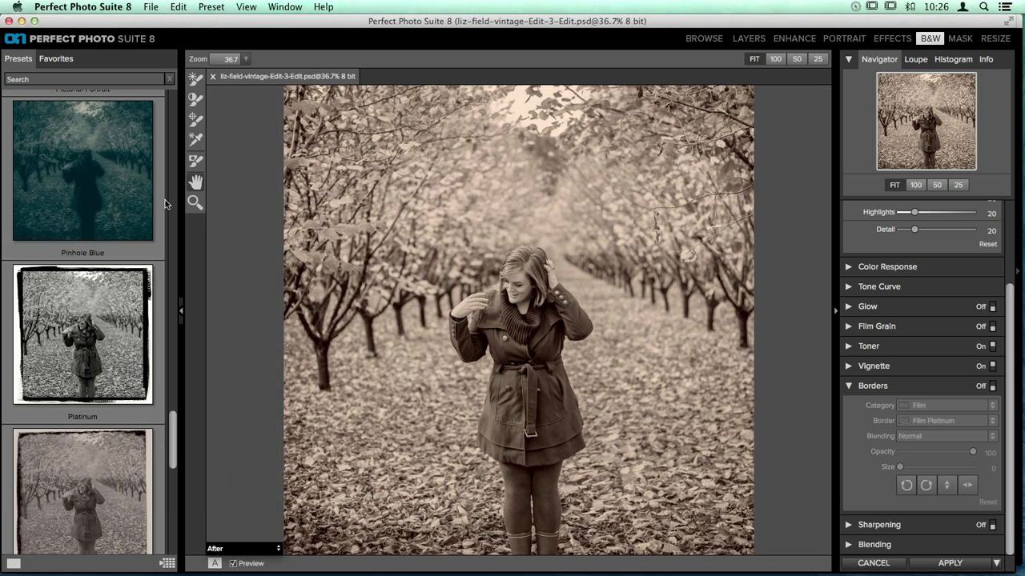
scroll(98, 112, "up", 15)
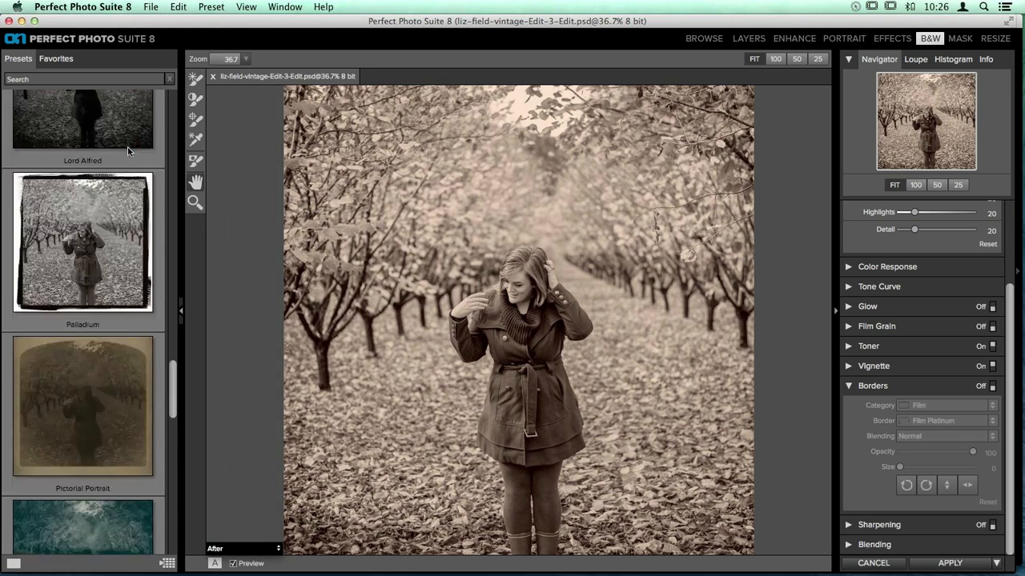
Step: Collapse the 19th Century Processes and onOne Presets groups and expand the User Presets
left_click(13, 159)
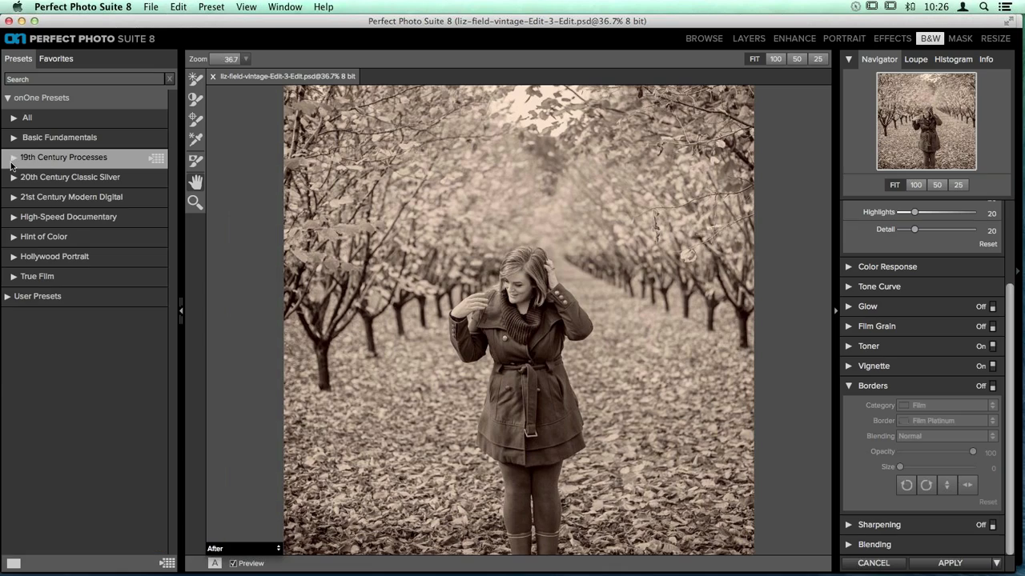
left_click(5, 99)
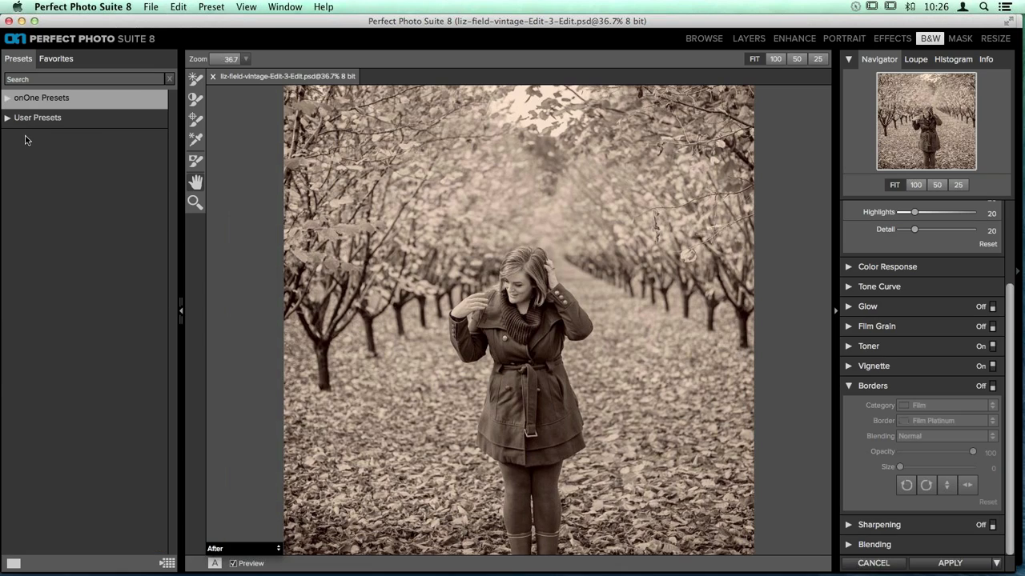
left_click(24, 117)
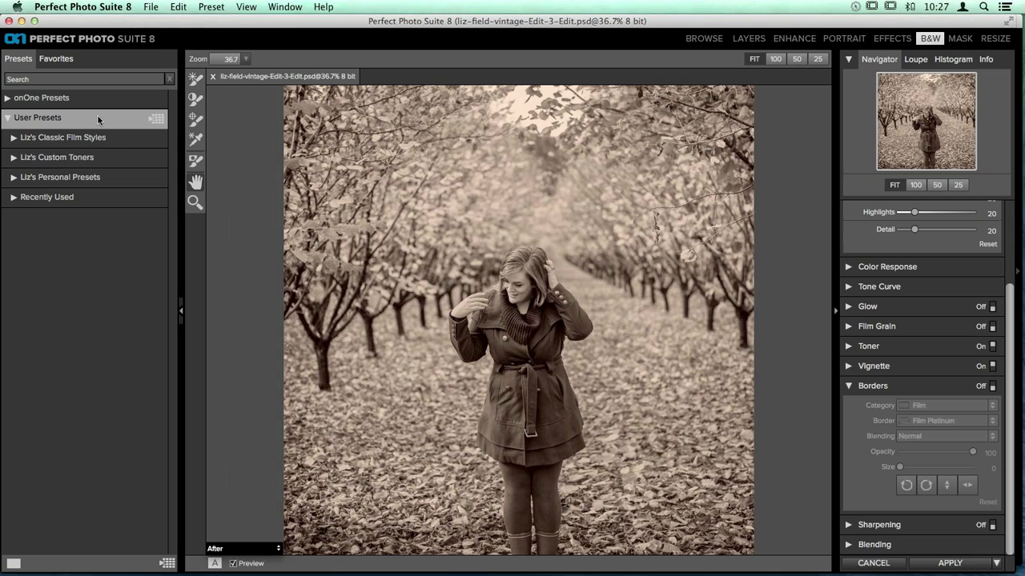
Step: Save the current look as a preset named "Stained Coffee Film Look" in the Classic Film Styles user category
left_click(16, 141)
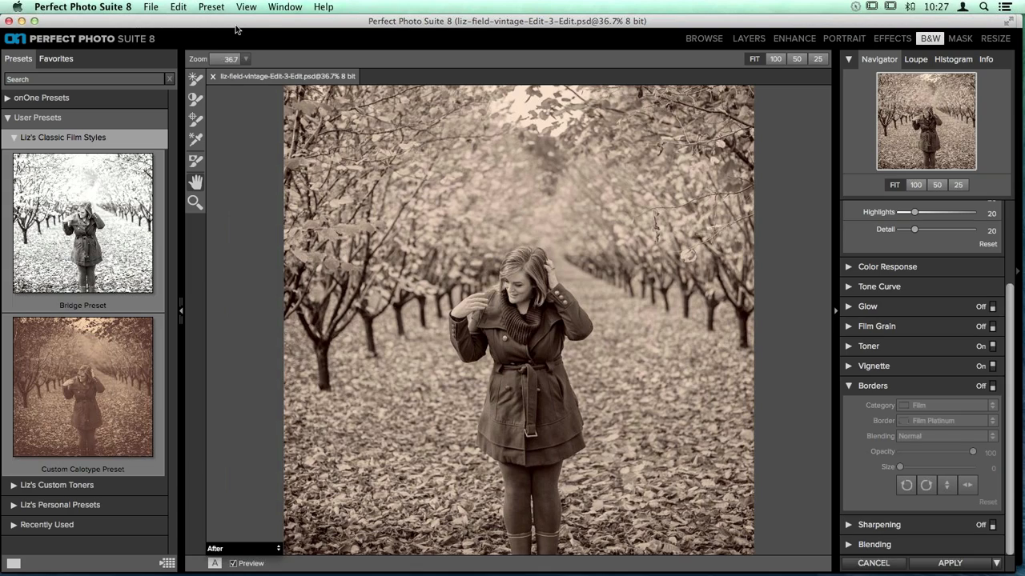
left_click(213, 6)
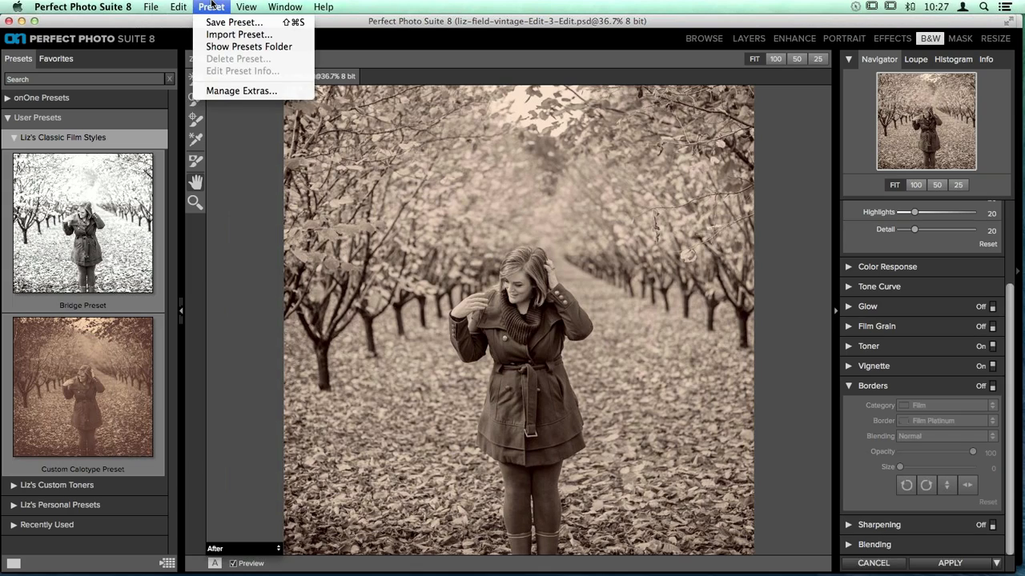
left_click(272, 24)
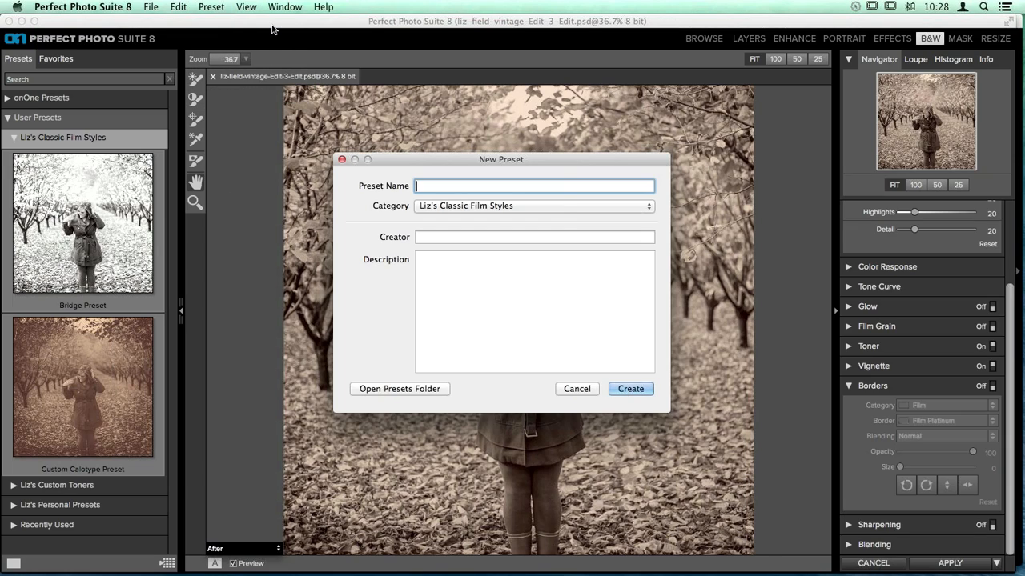
type("Stained Coffee Film Look")
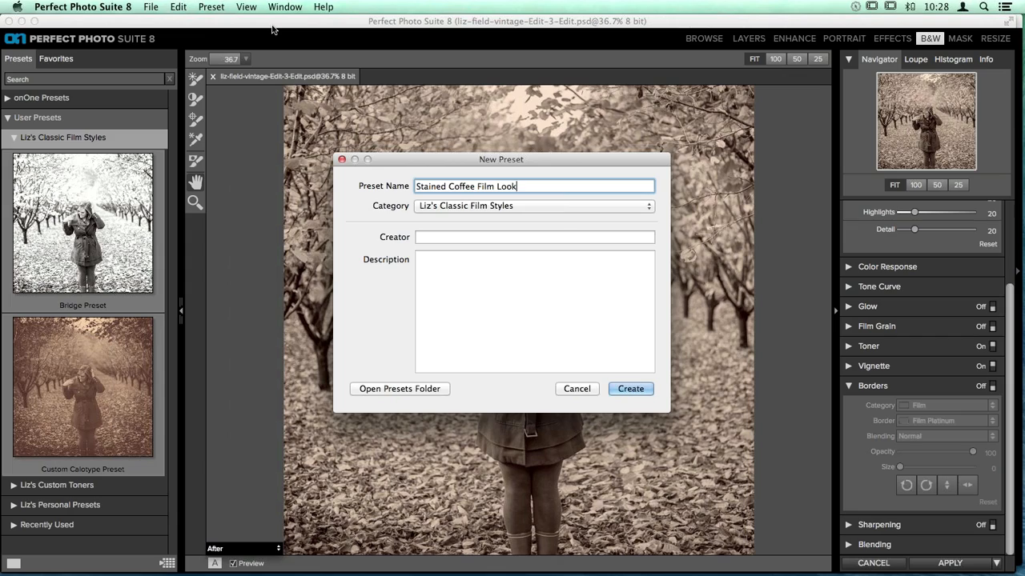
left_click(439, 208)
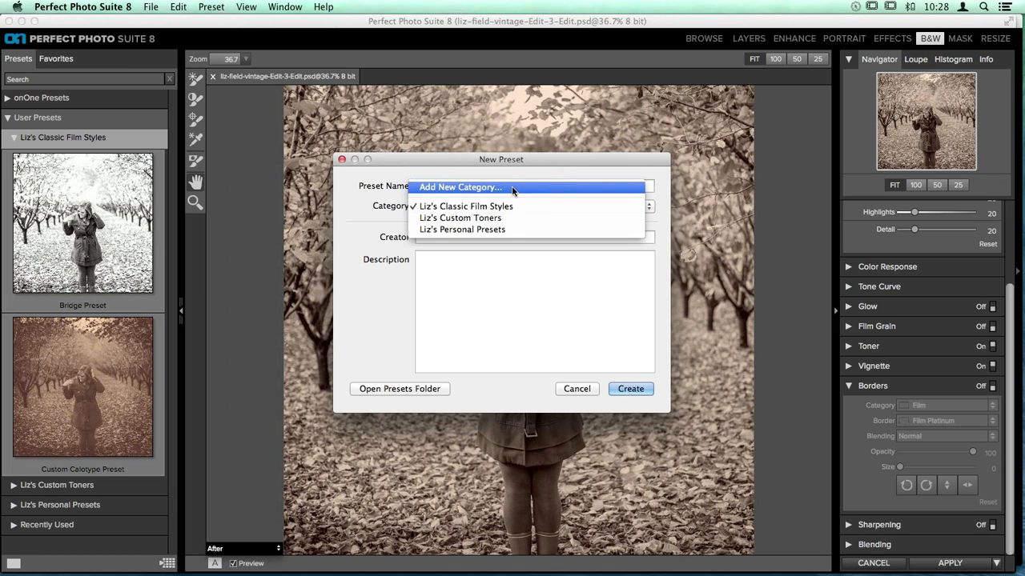
left_click(519, 209)
left_click(627, 391)
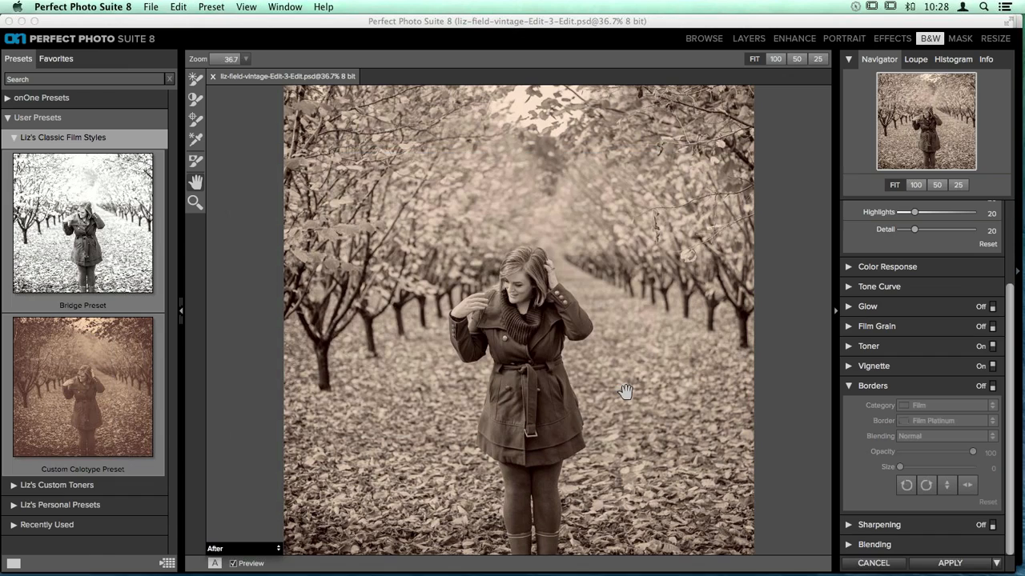
Step: Locate the saved preset, expand the Custom Toners category and try the Gold-Teal Toner preset on the photo
scroll(96, 305, "down", 3)
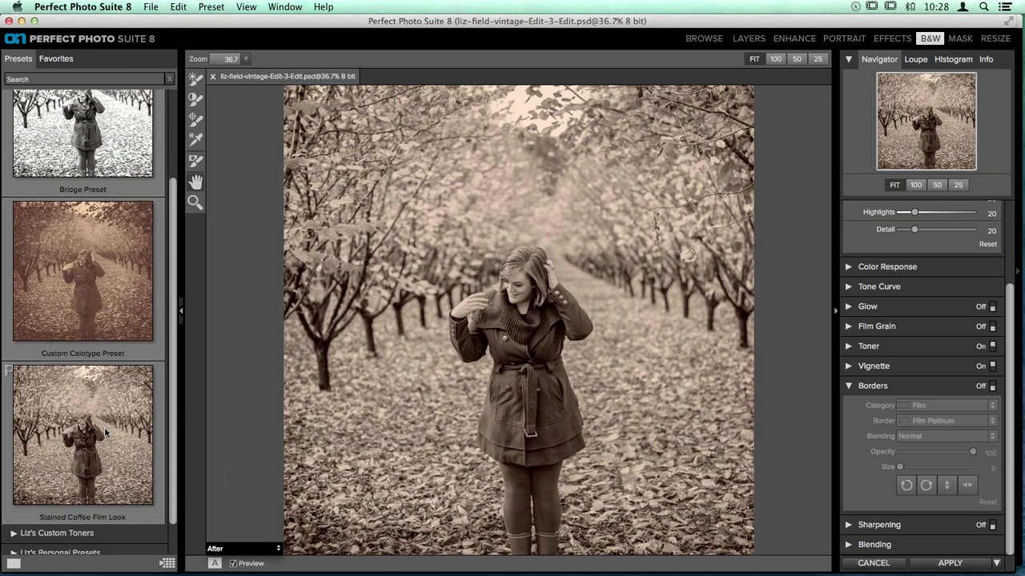
scroll(104, 432, "down", 1)
left_click(40, 491)
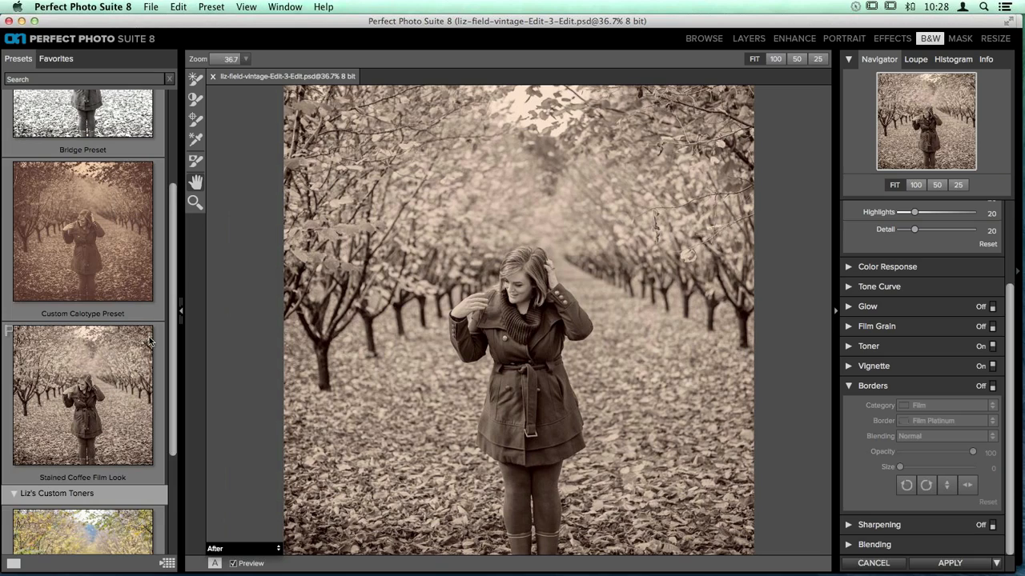
scroll(122, 323, "down", 4)
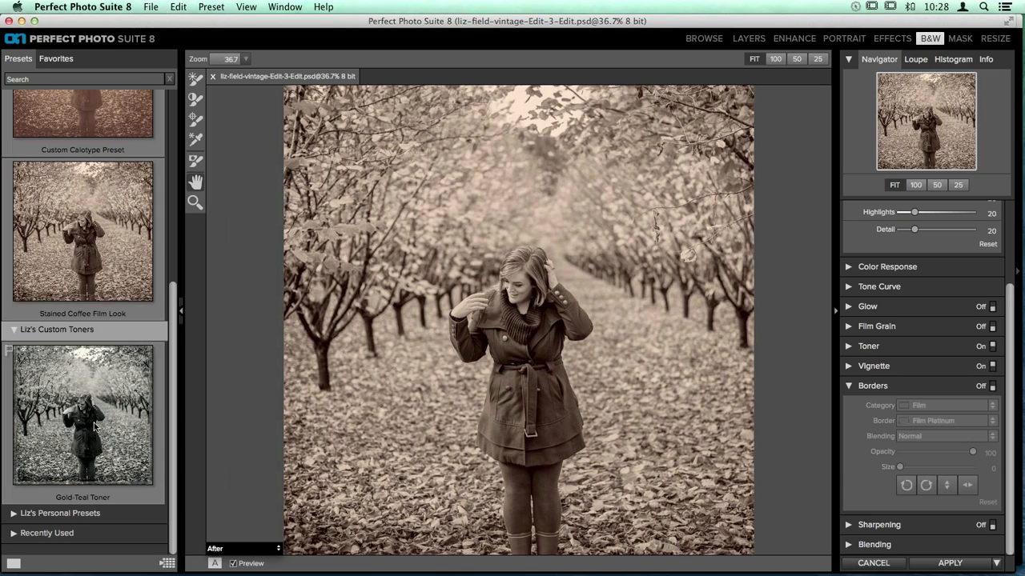
left_click(104, 471)
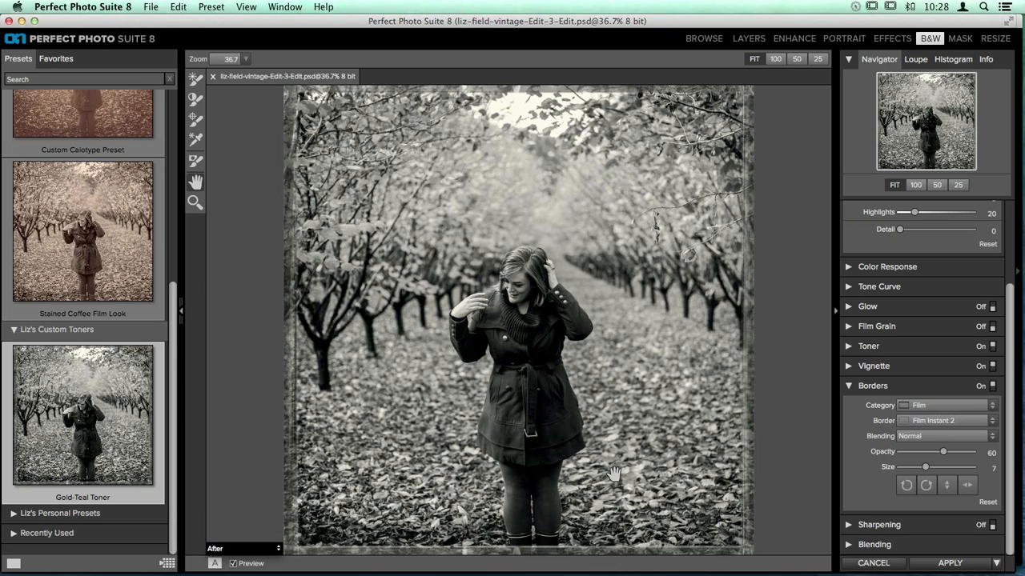
Step: Expand the Personal Presets category and browse its thumbnails, including Customized Ambrose Preset and Golden Portrait B&W Glow Preset
left_click(64, 515)
scroll(147, 238, "down", 10)
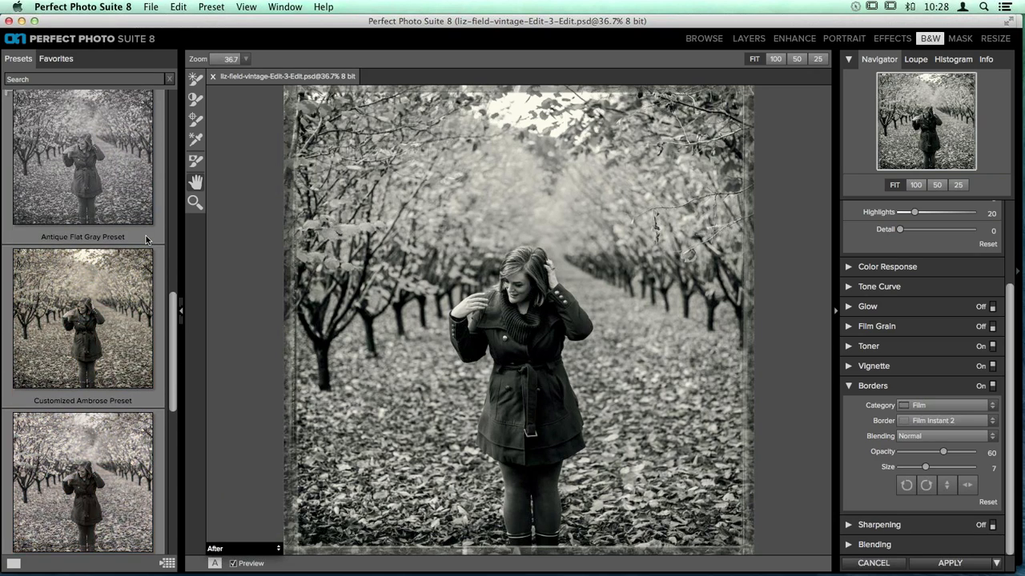
scroll(146, 238, "down", 3)
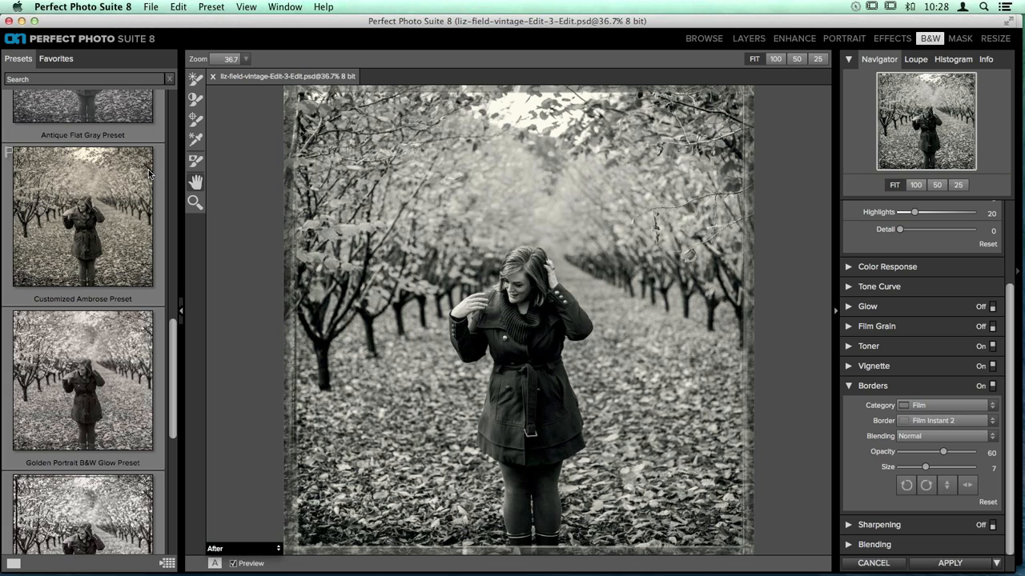
scroll(132, 178, "up", 10)
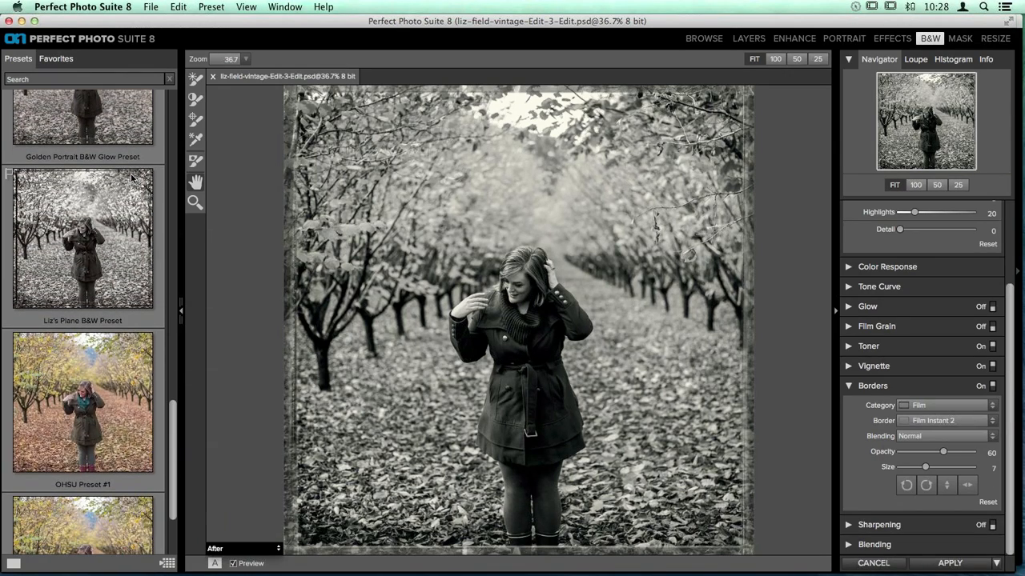
scroll(132, 178, "up", 4)
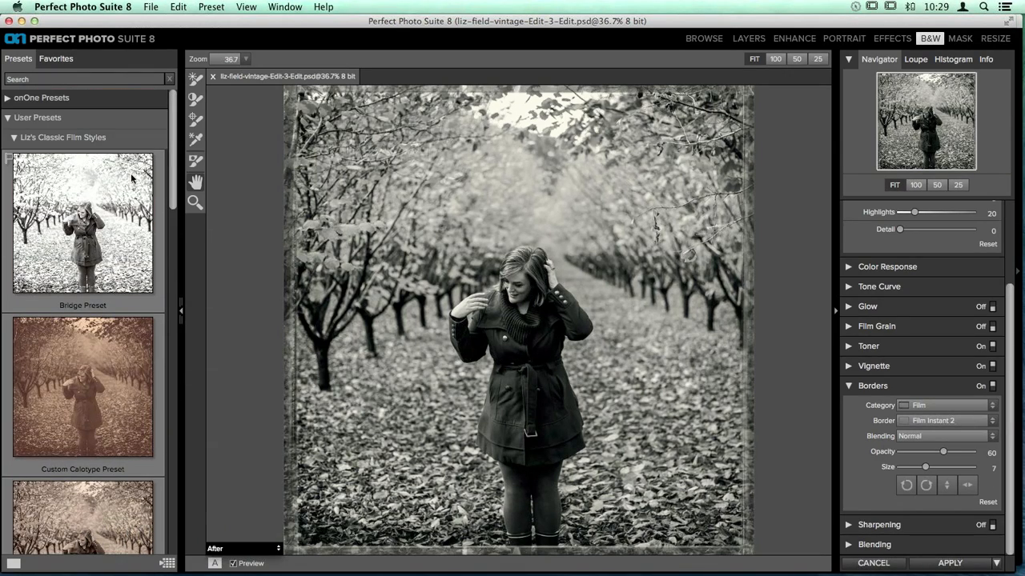
Step: Compare the Custom Calotype Preset with Stained Coffee Film Look, keep Stained Coffee Film Look and apply the edit to the photo
left_click(100, 417)
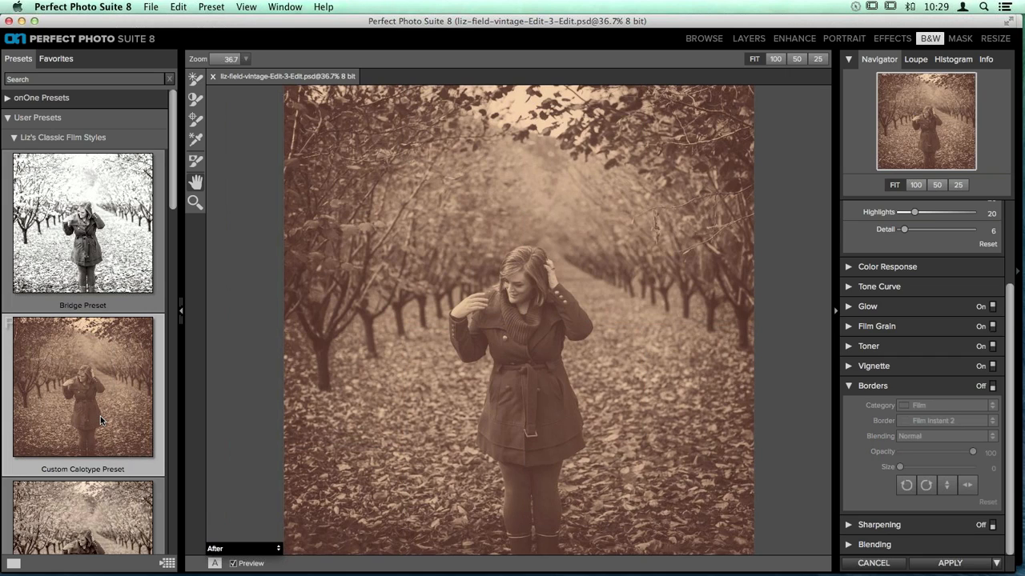
scroll(103, 384, "down", 5)
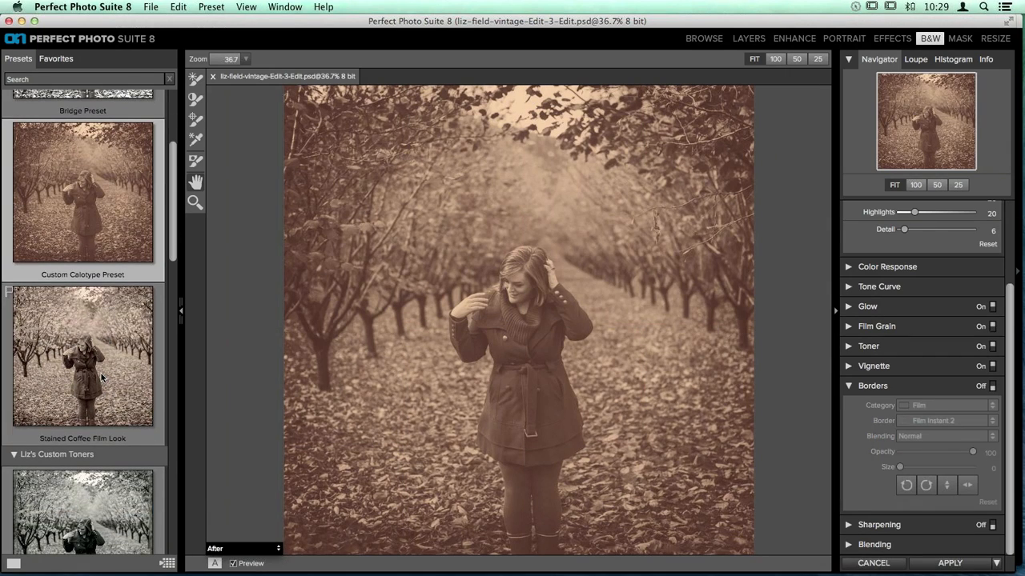
left_click(101, 373)
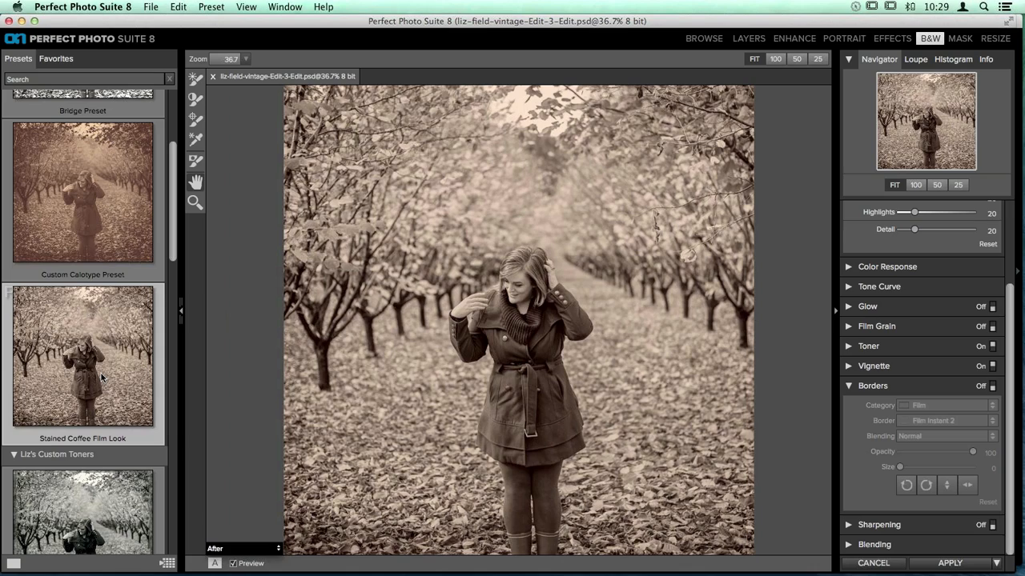
left_click(964, 564)
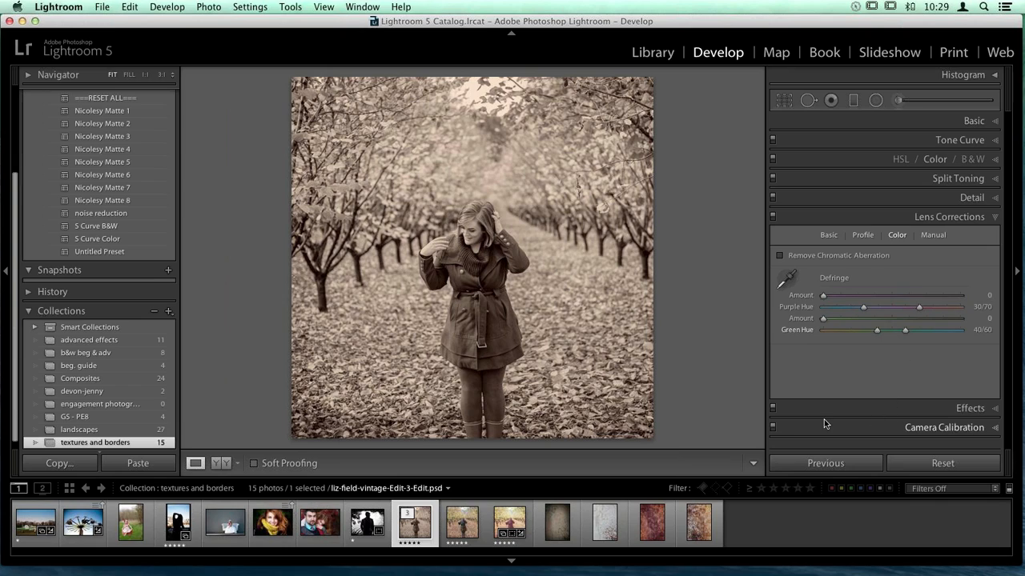
Step: Send the couple photo _MG_7896.psd from Lightroom to Perfect Effects 8 as an 8 bits/component PSD copy with Lightroom adjustments
left_click(328, 527)
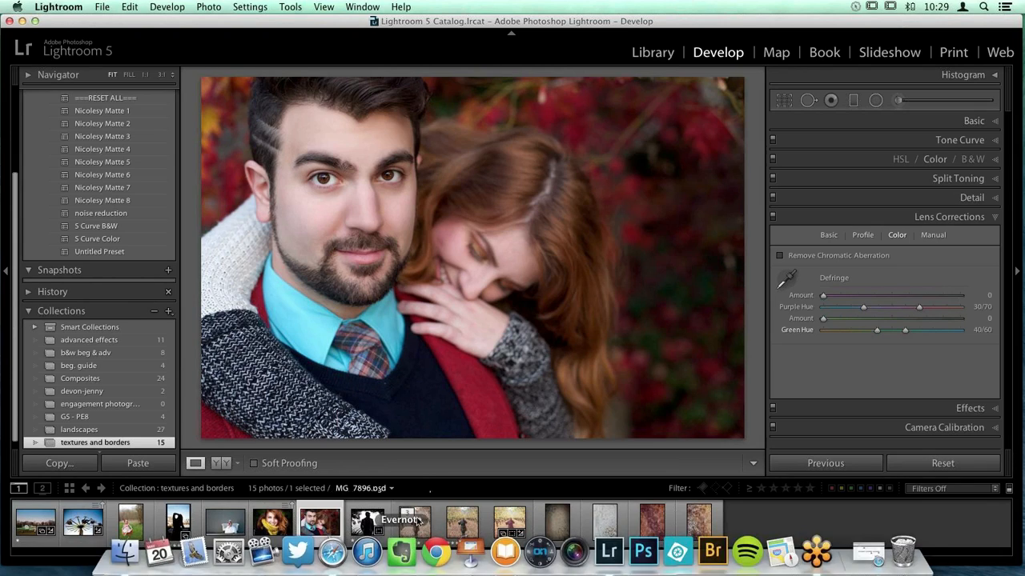
left_click(415, 522)
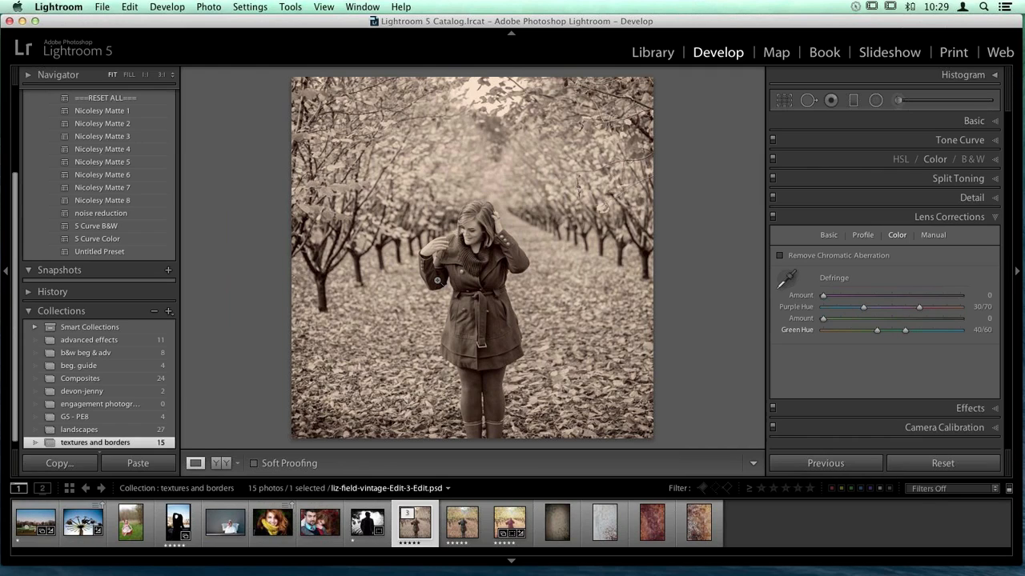
left_click(325, 528)
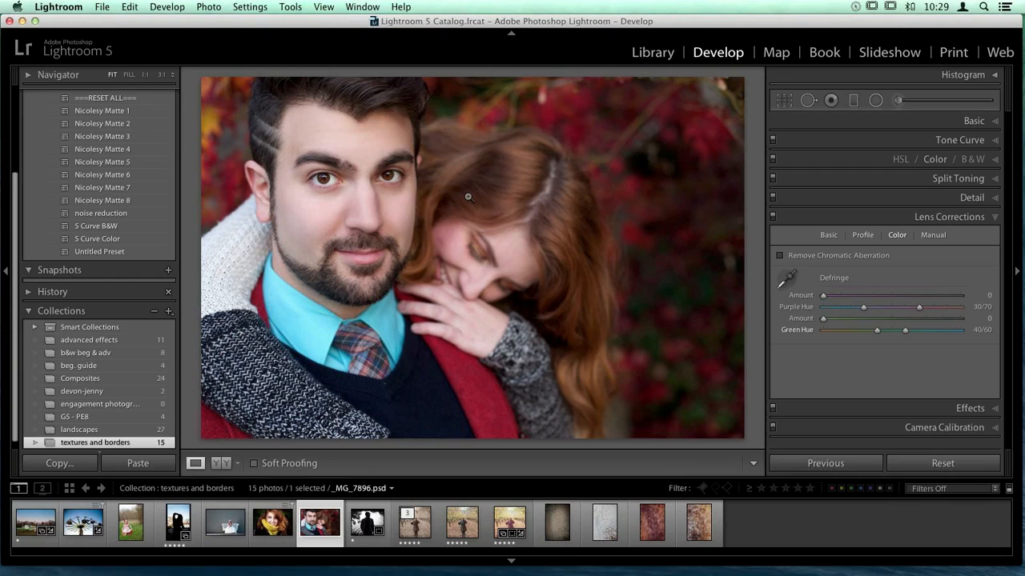
right_click(473, 171)
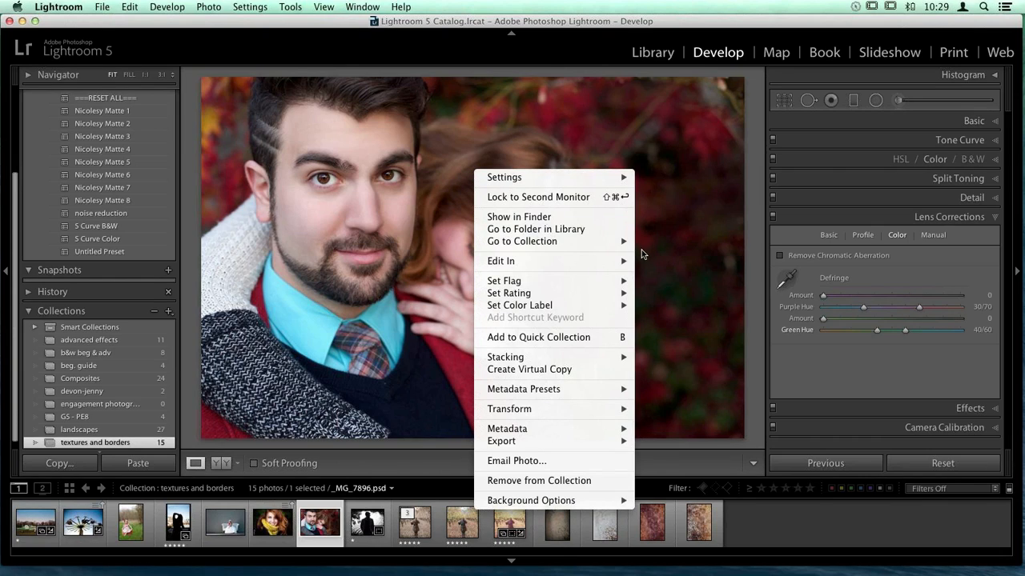
left_click(706, 326)
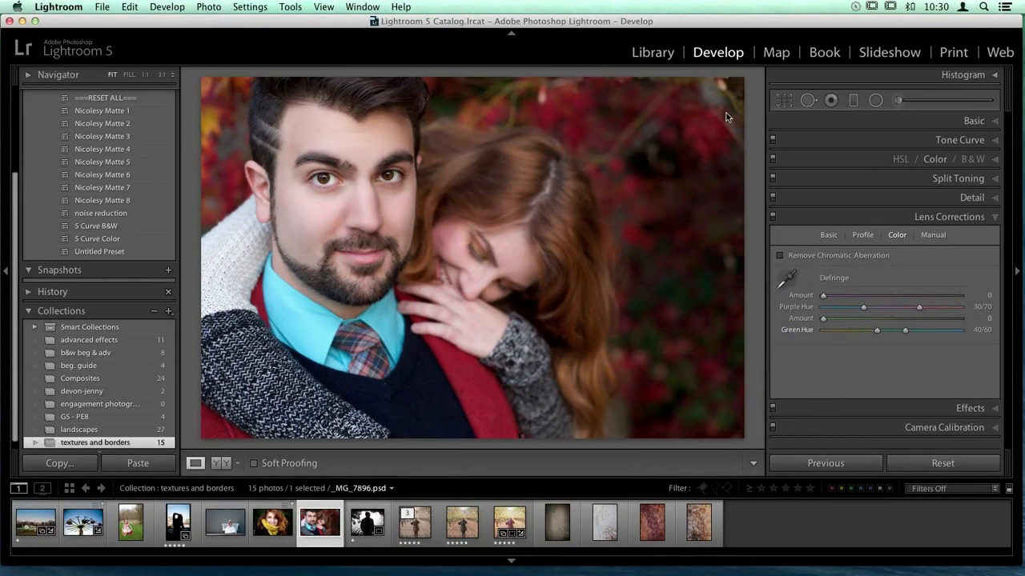
left_click(576, 315)
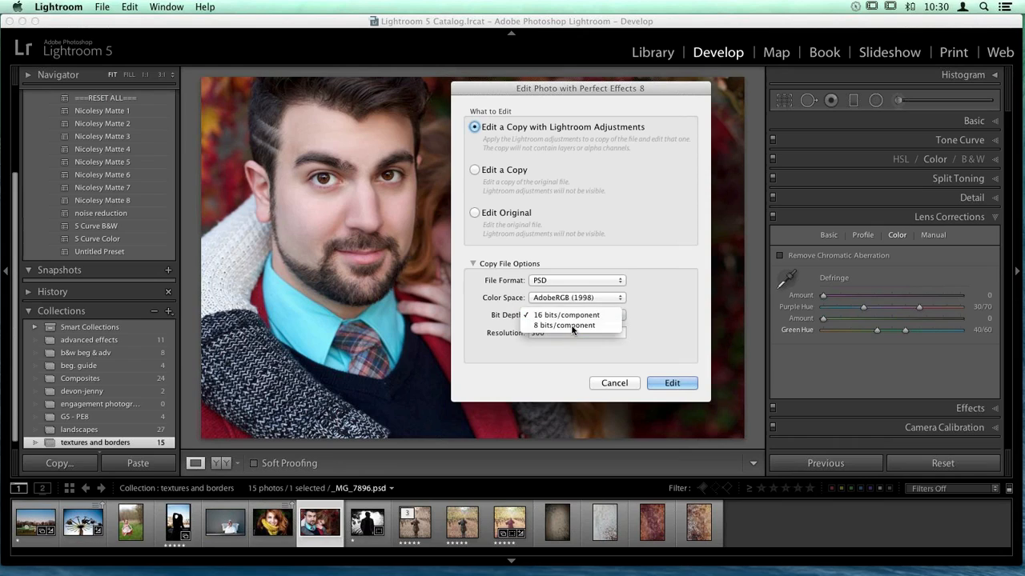
left_click(572, 328)
left_click(672, 383)
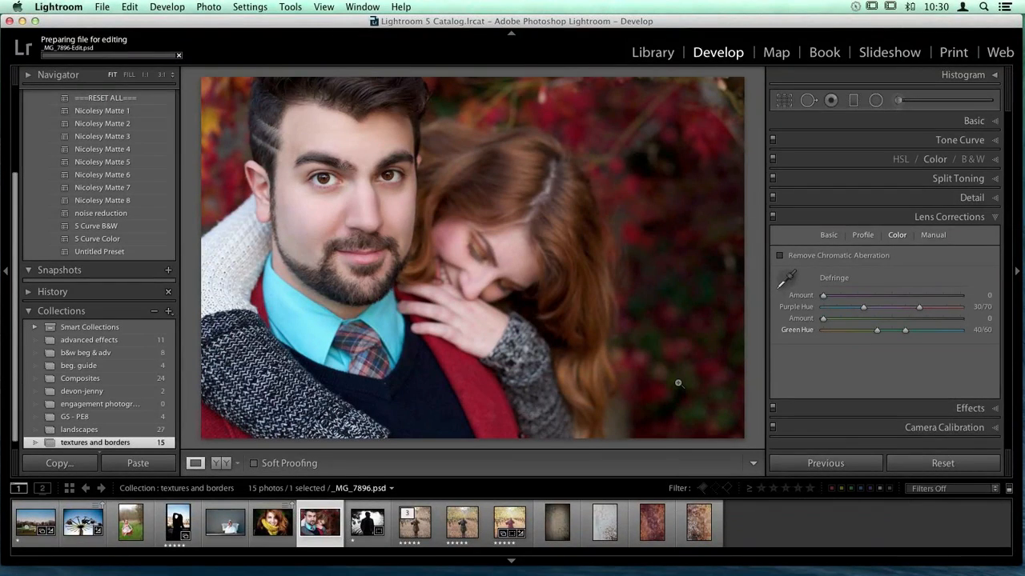
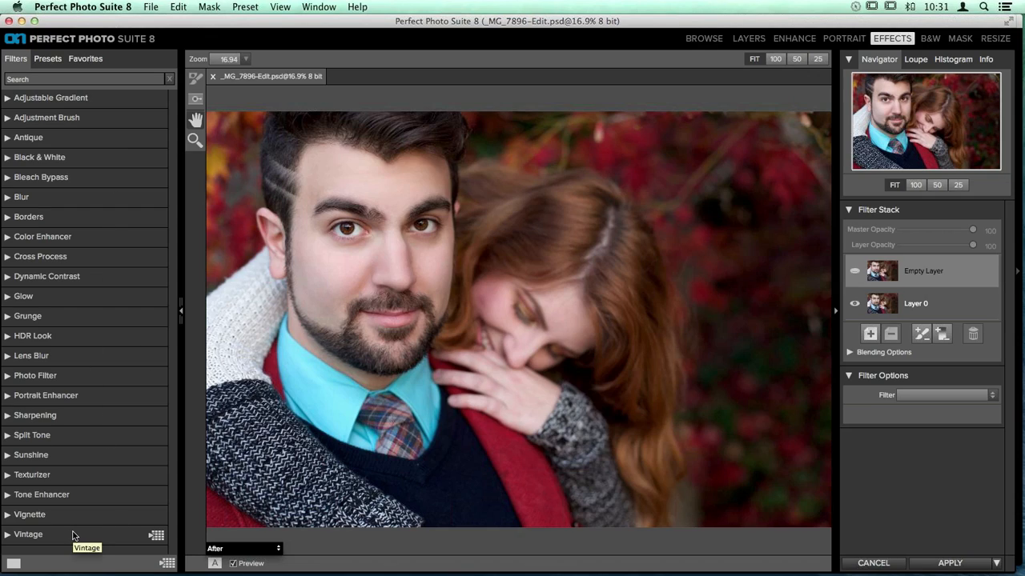
Step: Apply the Antique filter preset Autochrome Green to the couple photo and set its film grain amount to 0
left_click(53, 142)
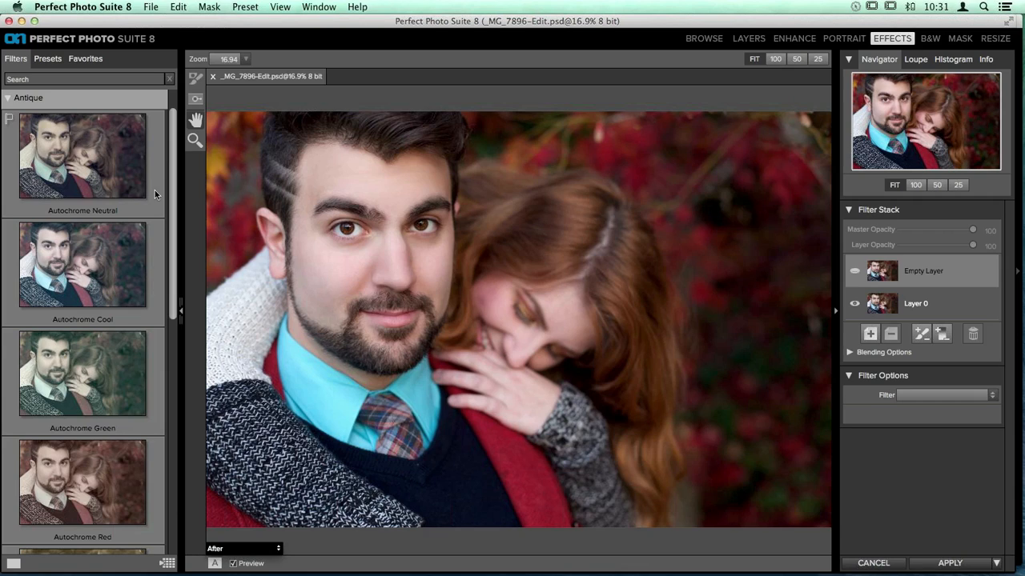
scroll(154, 192, "down", 5)
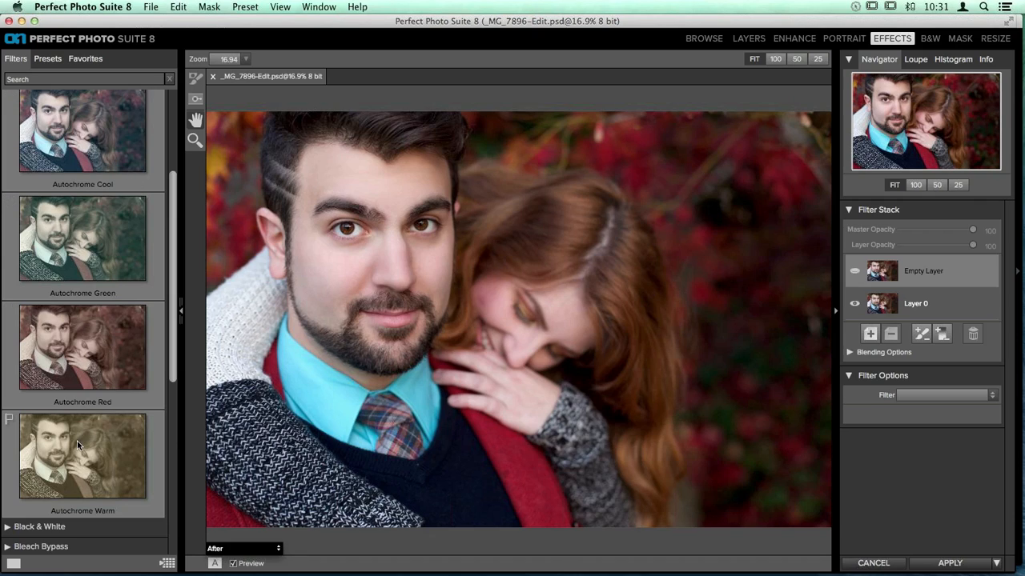
left_click(97, 218)
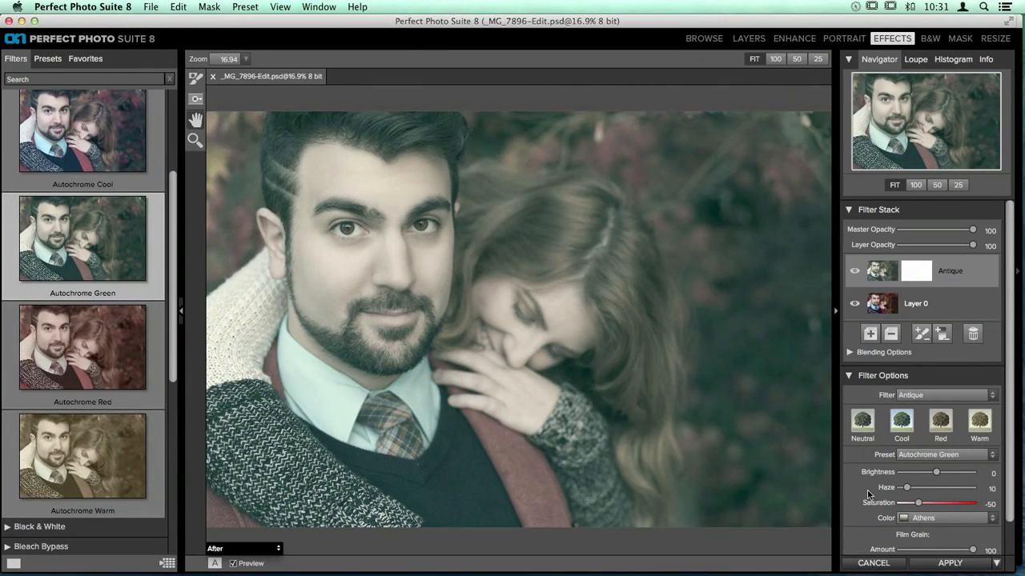
scroll(946, 468, "down", 2)
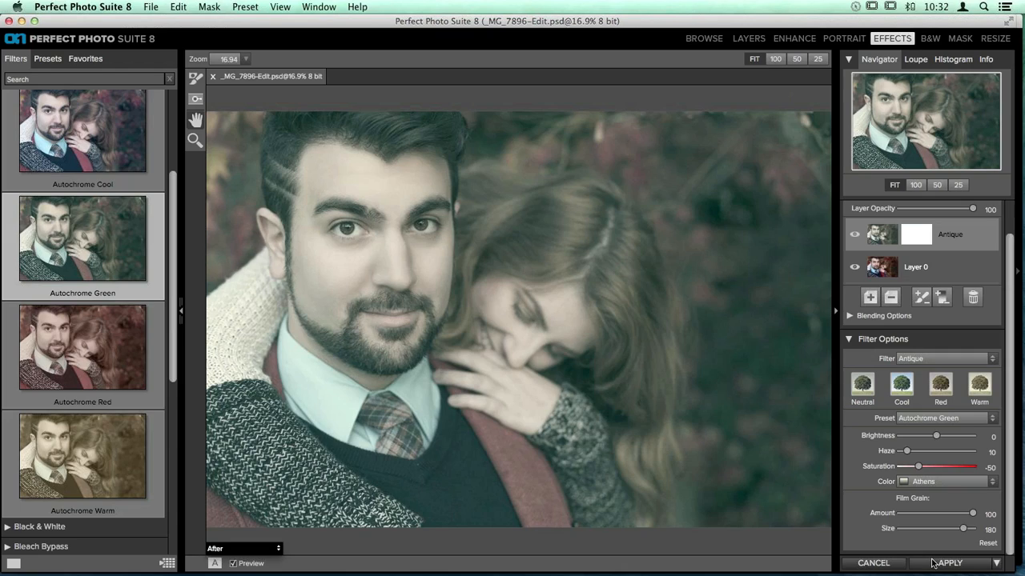
left_click_drag(970, 515, 875, 512)
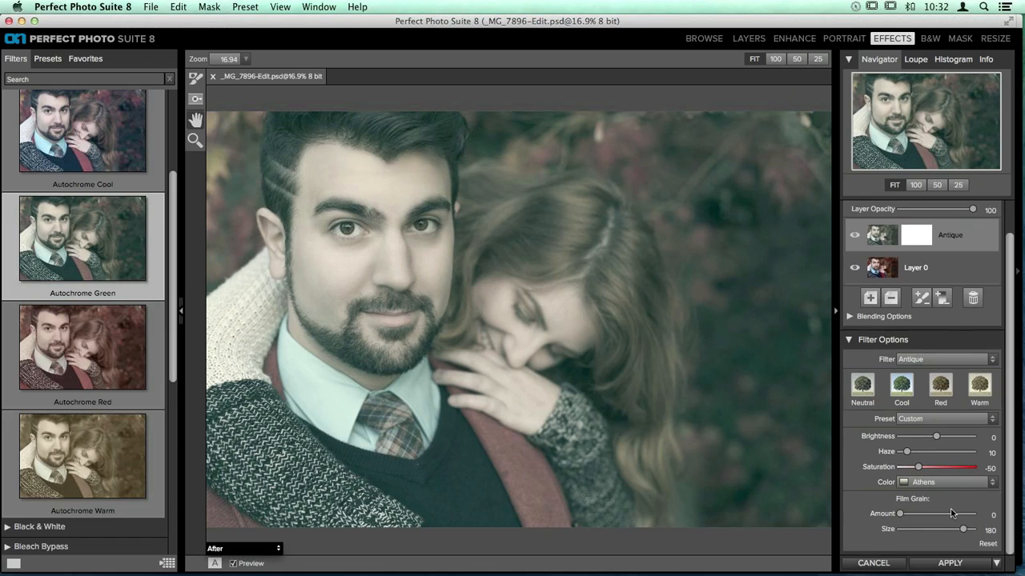
Step: Set the Antique filter's color to Stockholm, brightness to -21 and haze to 0
scroll(875, 497, "up", 1)
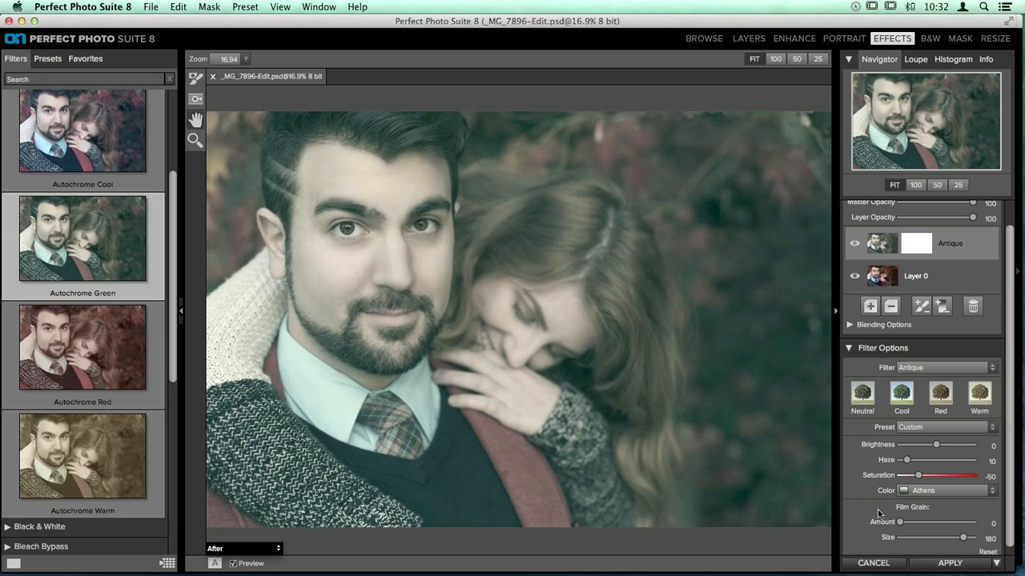
left_click(932, 493)
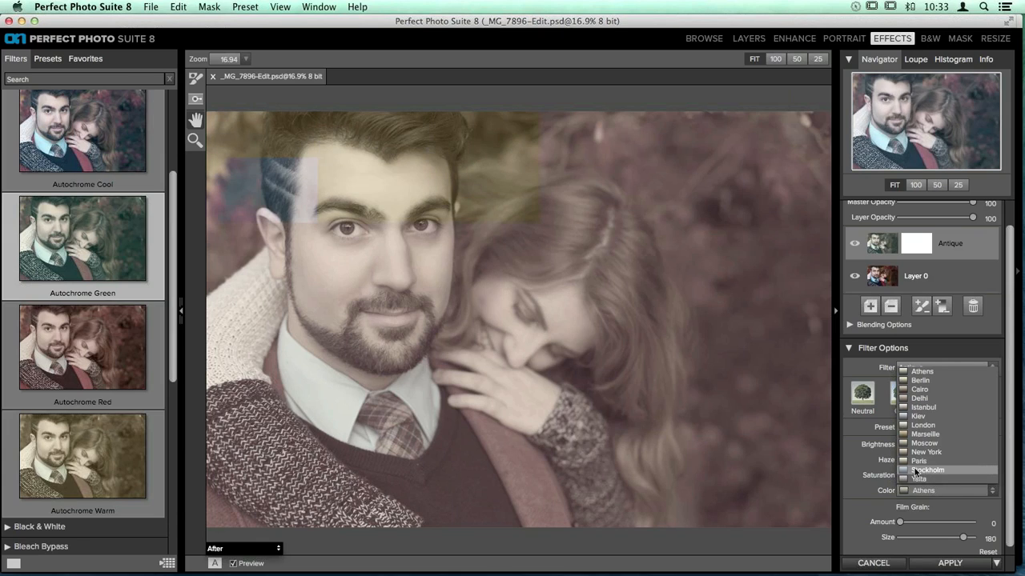
left_click(917, 470)
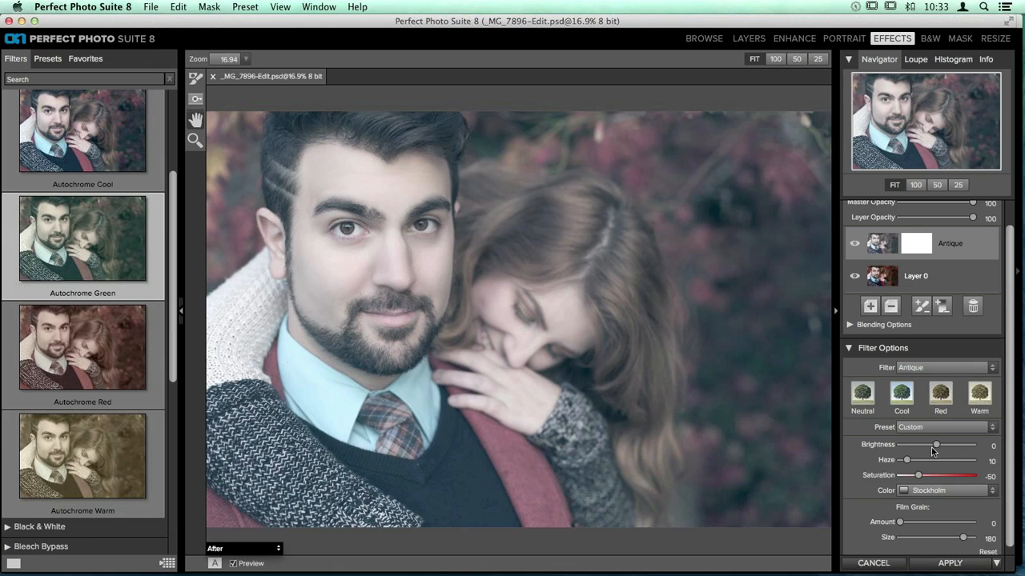
mouse_move(931, 451)
left_mouse_down()
mouse_move(953, 451)
mouse_move(928, 451)
left_mouse_up()
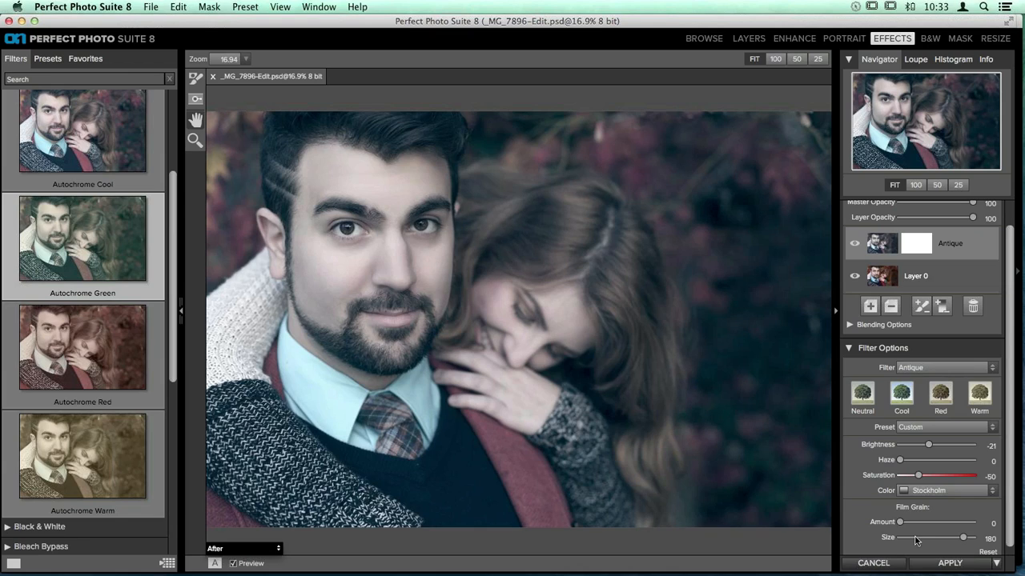
Step: Set the Antique filter's haze to 18 and saturation to -40, comparing the photo with the preview off
left_click_drag(899, 463, 912, 464)
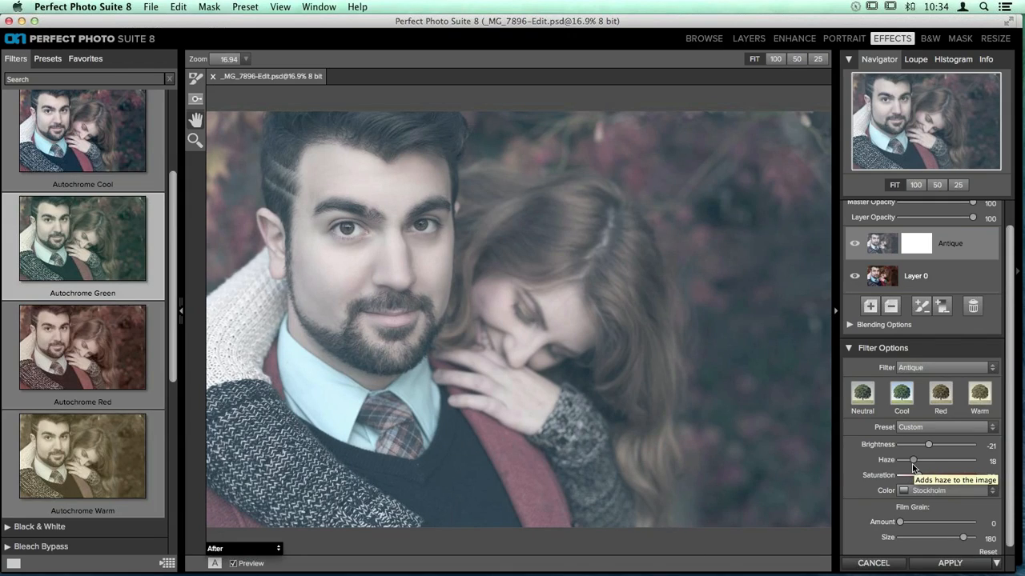
left_click(918, 475)
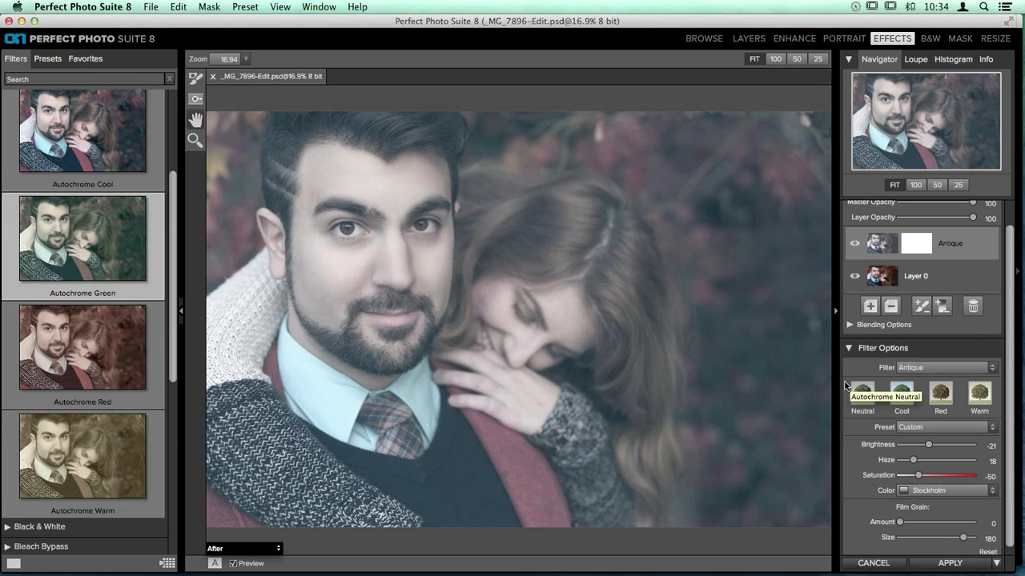
key("p")
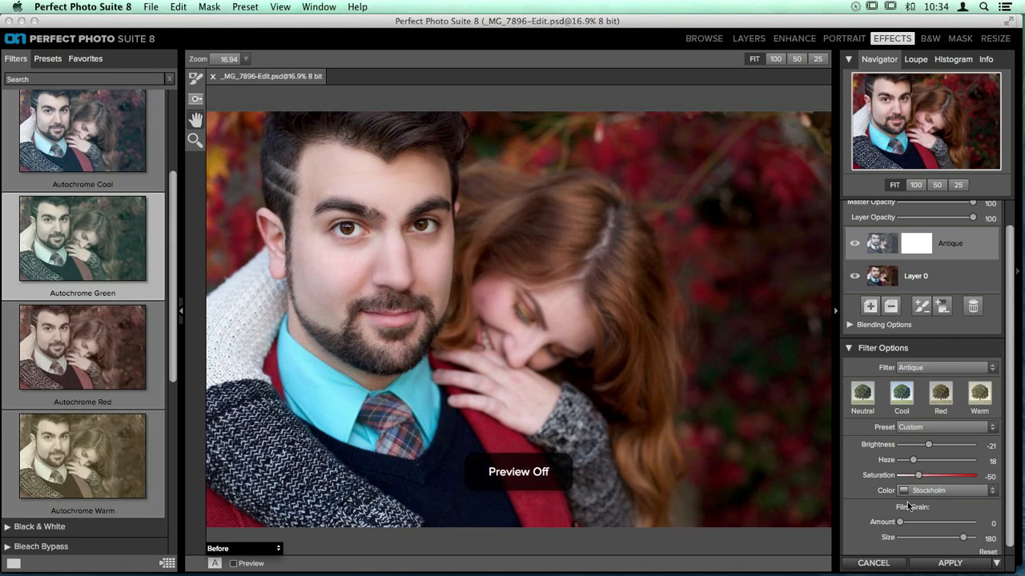
key("p")
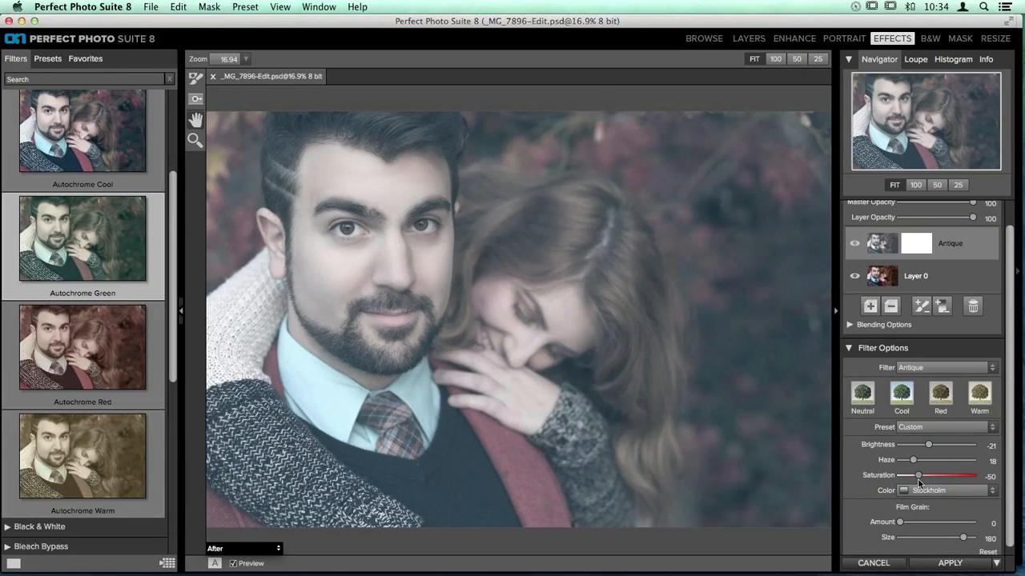
left_click_drag(918, 476, 941, 480)
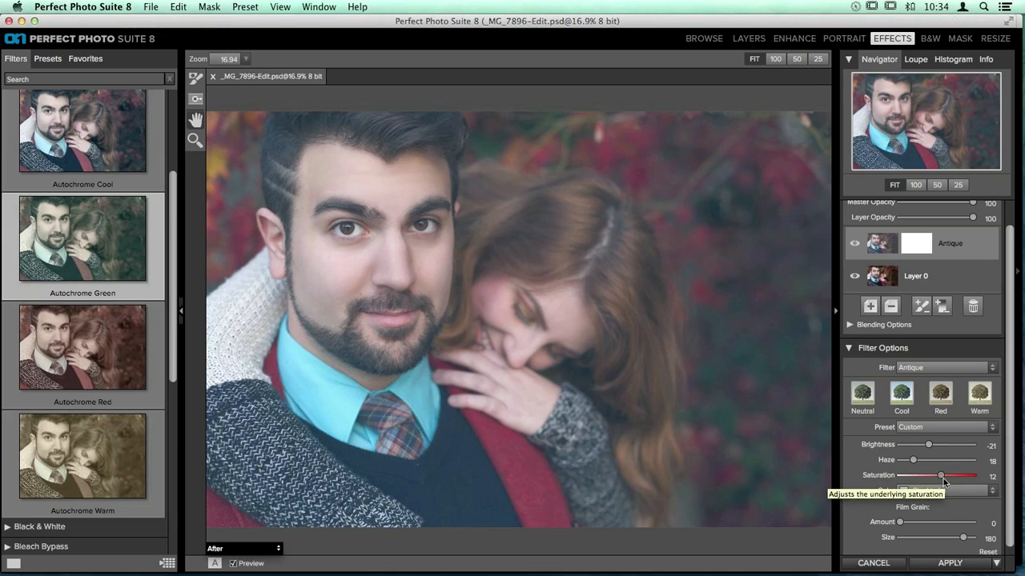
left_click_drag(943, 478, 920, 476)
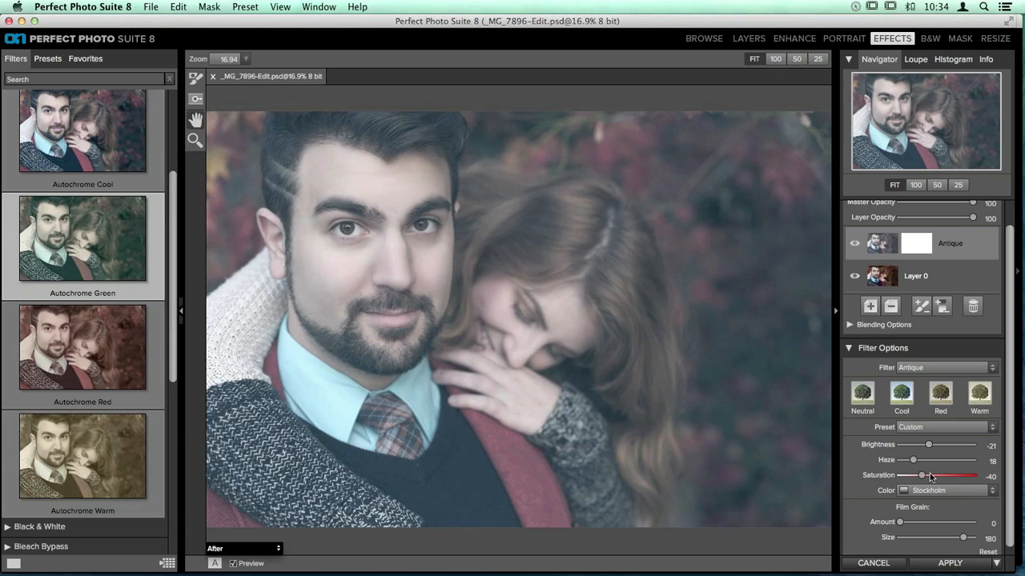
Step: Replace the Antique effect with the Vintage filter preset Red - Yellow
scroll(948, 462, "up", 2)
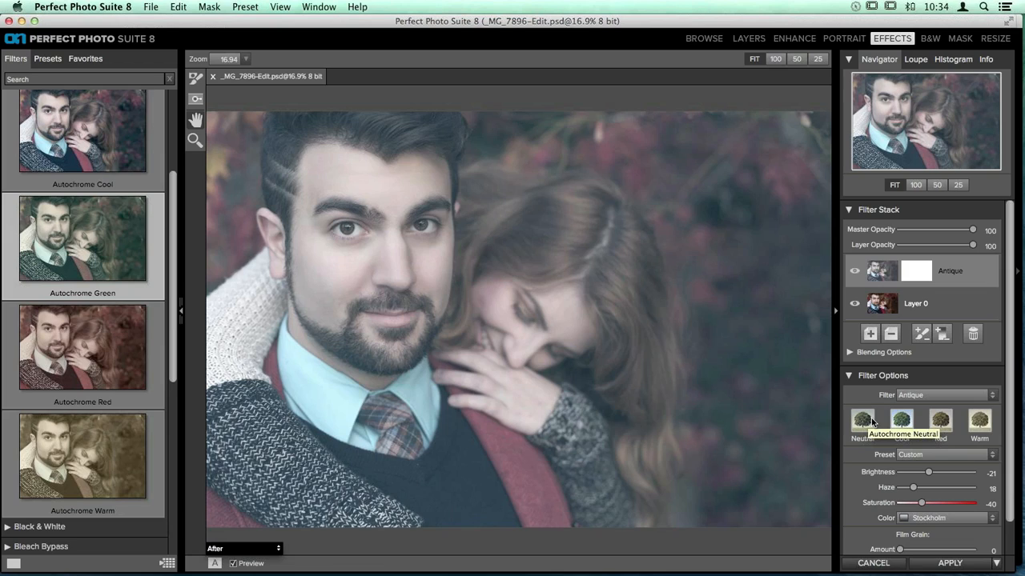
scroll(93, 360, "down", 5)
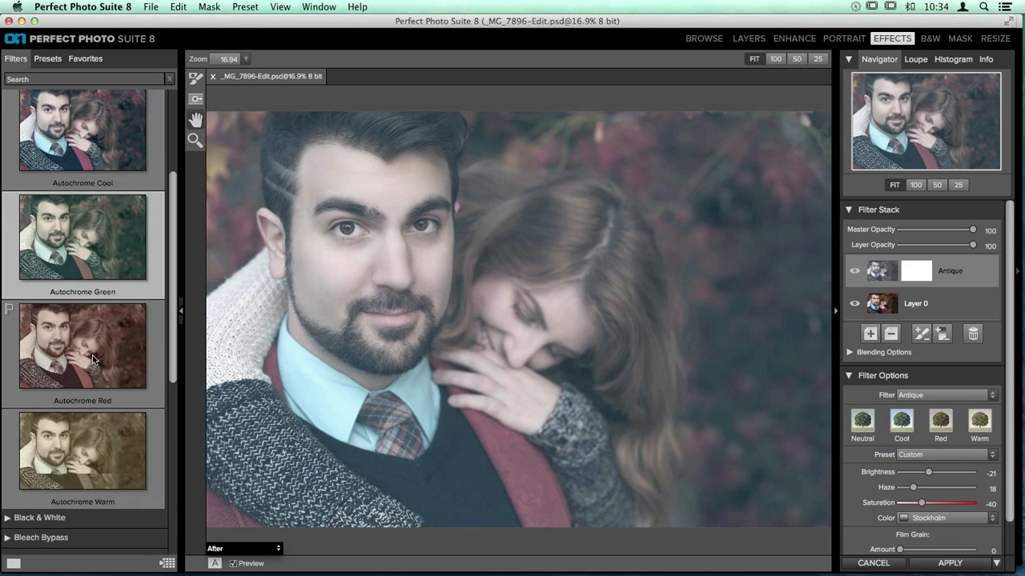
left_click(32, 533)
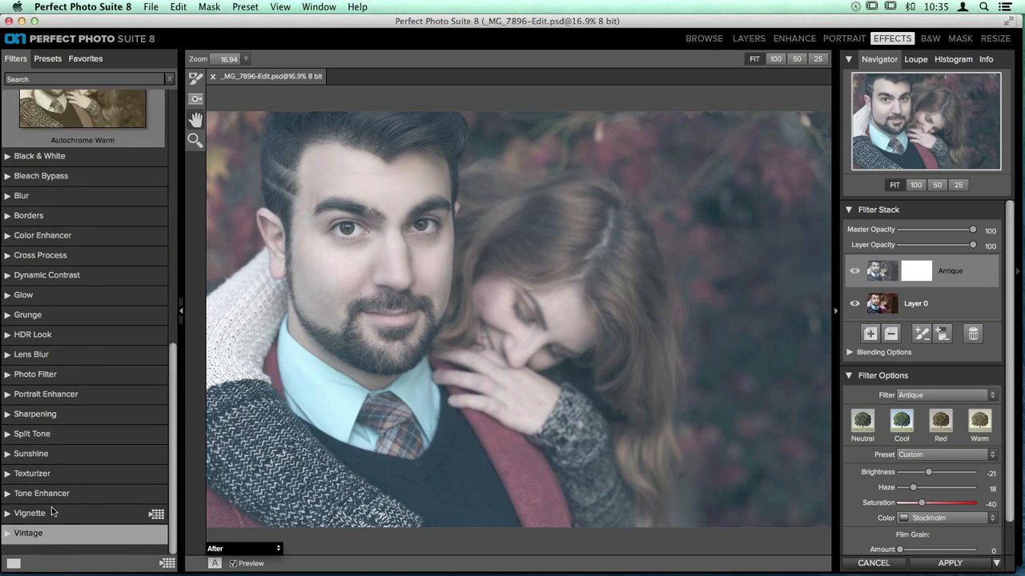
scroll(132, 232, "down", 10)
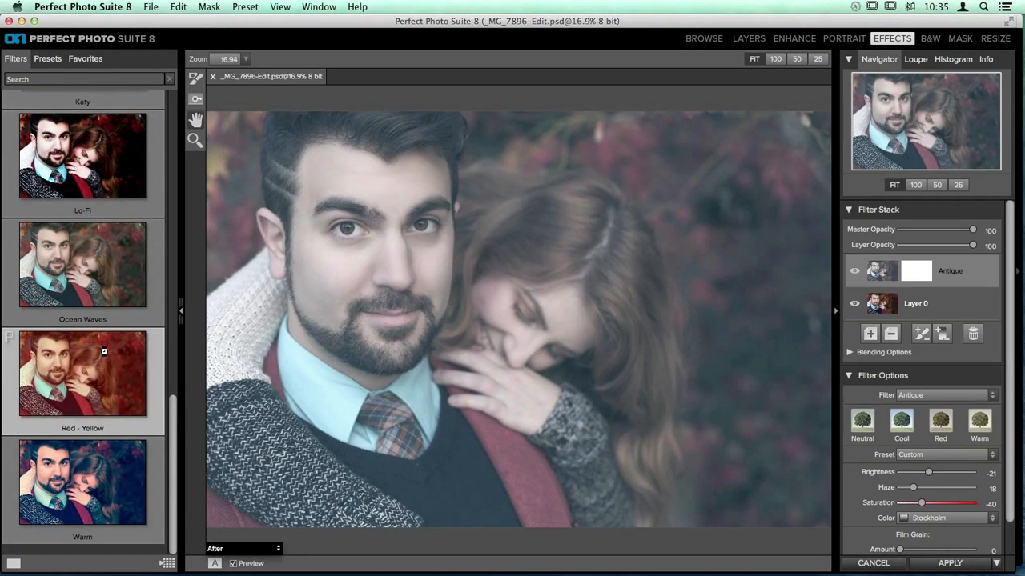
left_click(103, 350)
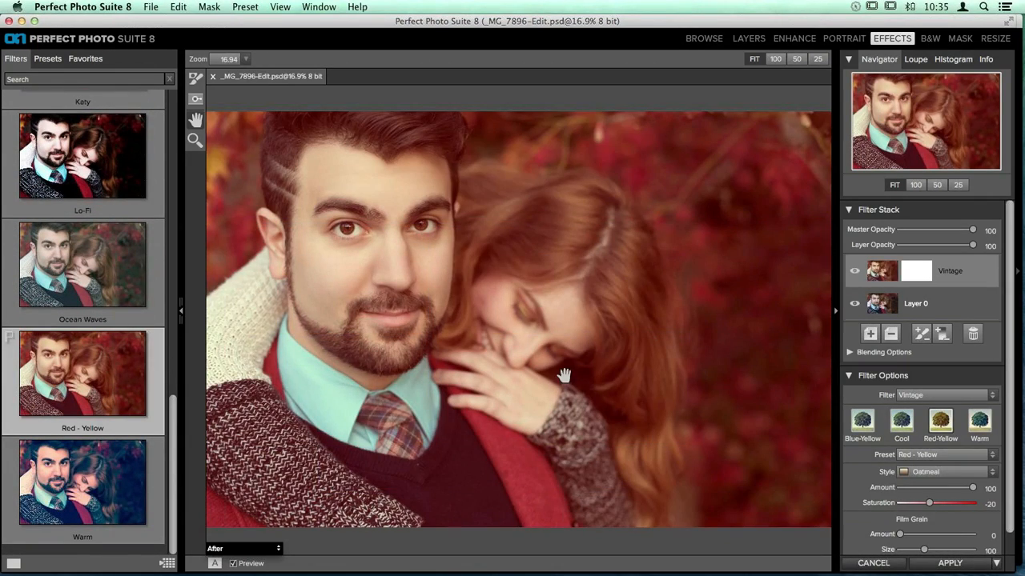
Step: Keep the Vintage style Oatmeal, try amount 60 before restoring it to 100, and set the saturation to -47
scroll(967, 442, "down", 1)
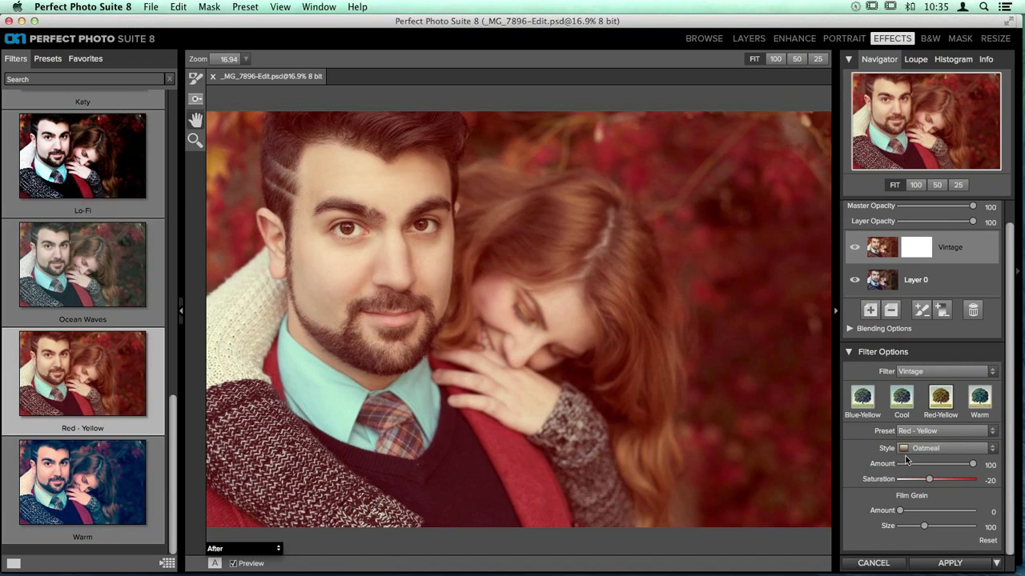
left_click(927, 449)
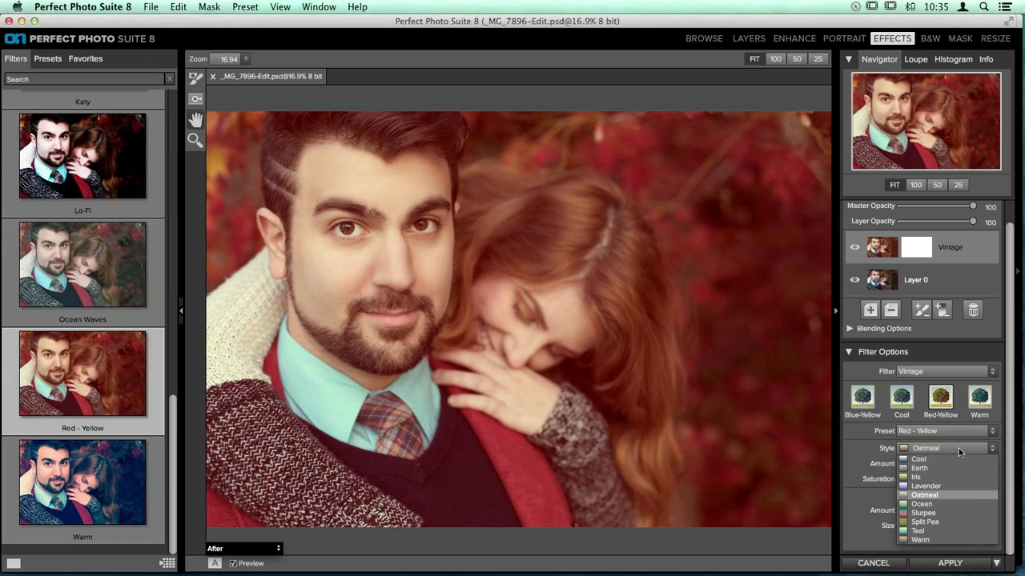
left_click(936, 495)
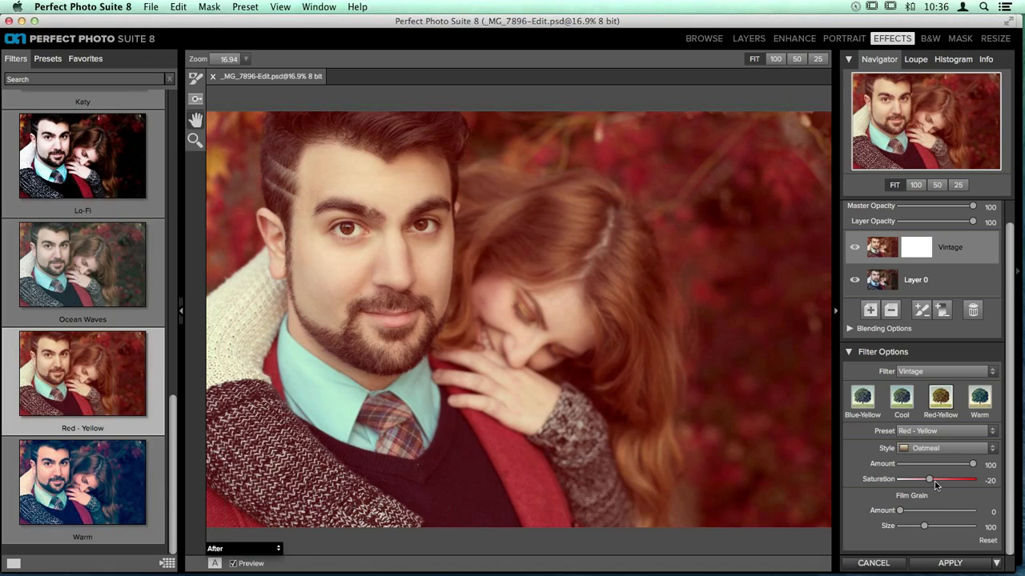
left_click(988, 480)
left_click_drag(971, 465, 939, 466)
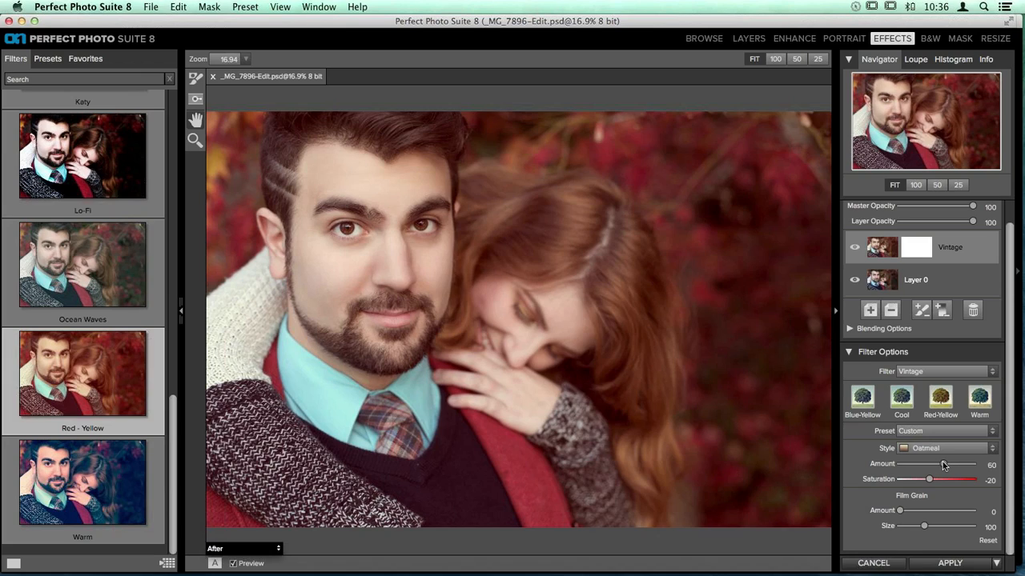
left_click_drag(943, 466, 981, 471)
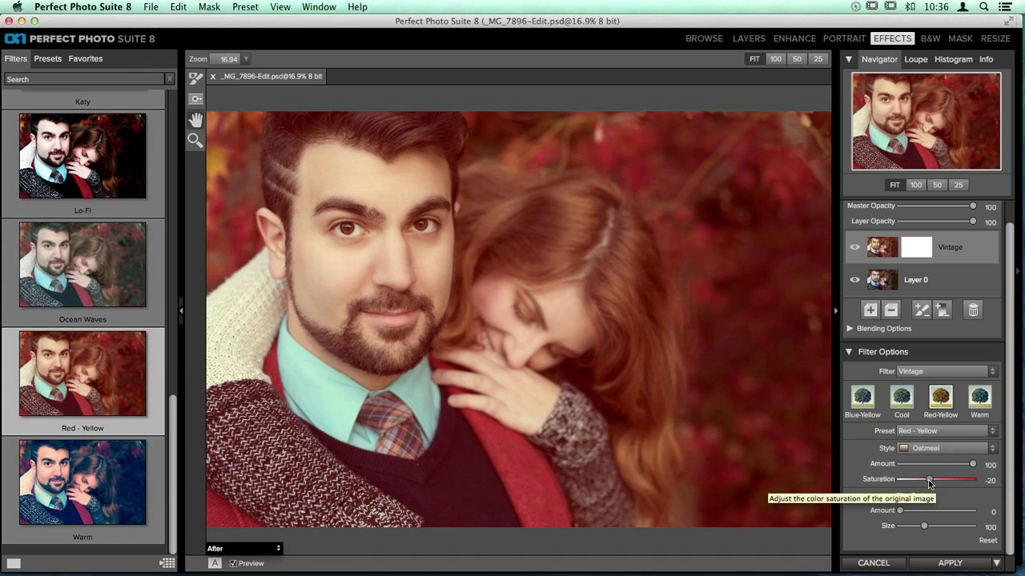
mouse_move(929, 480)
left_mouse_down()
mouse_move(909, 479)
mouse_move(939, 481)
left_mouse_up()
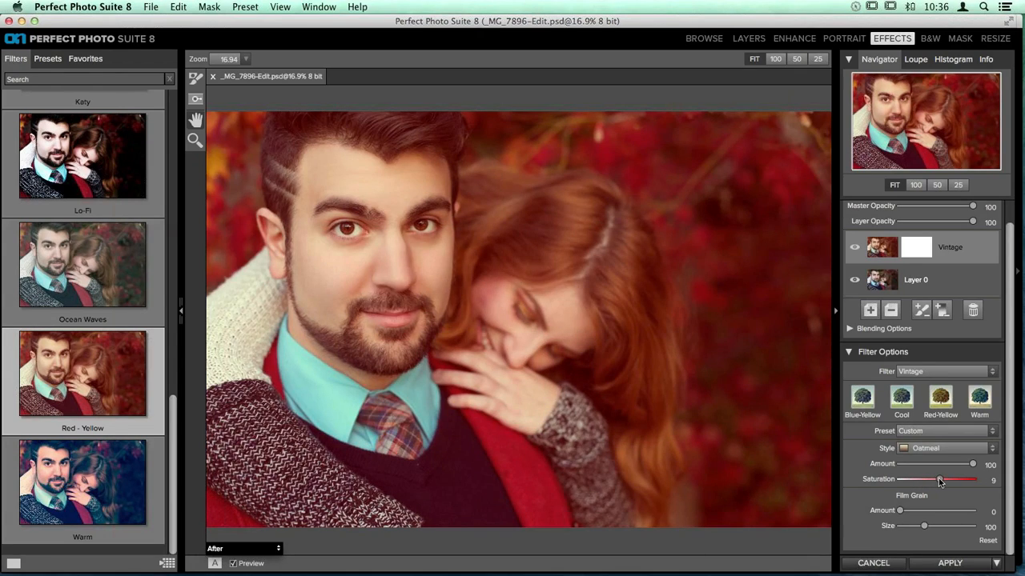
left_click_drag(939, 480, 919, 480)
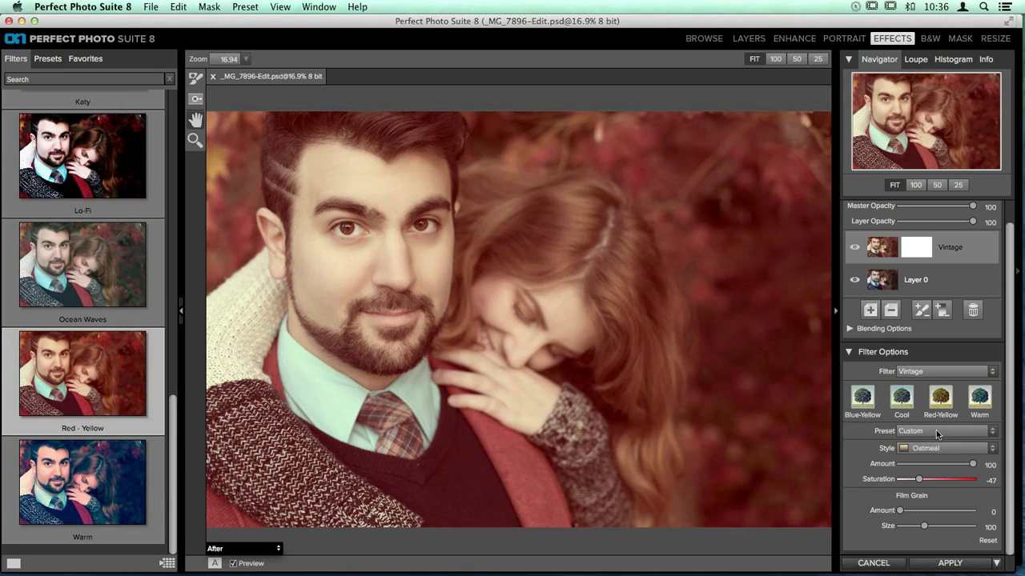
Step: Add an empty filter layer above the Vintage layer in the filter stack
scroll(910, 397, "up", 1)
scroll(910, 397, "up", 2)
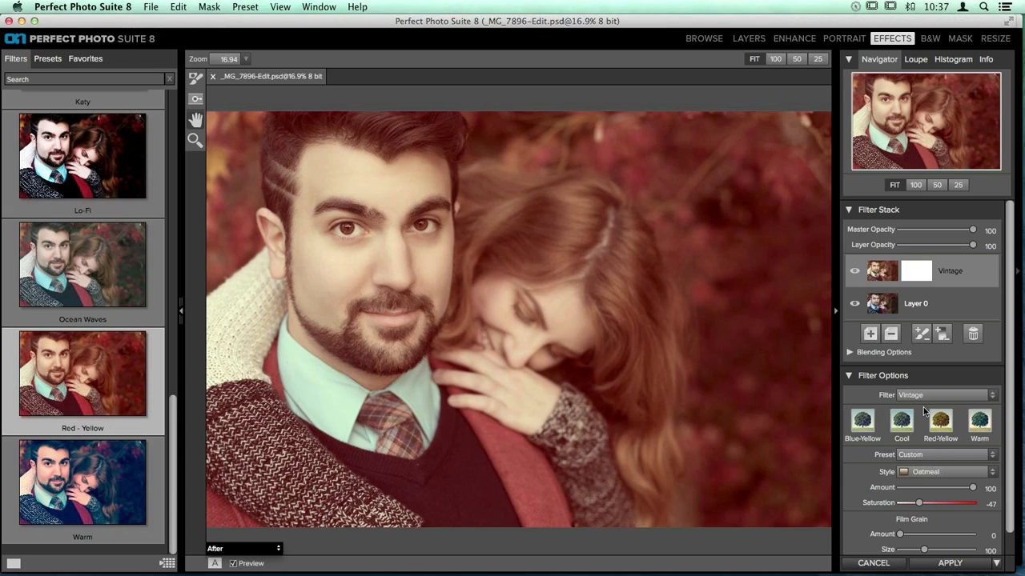
left_click(869, 333)
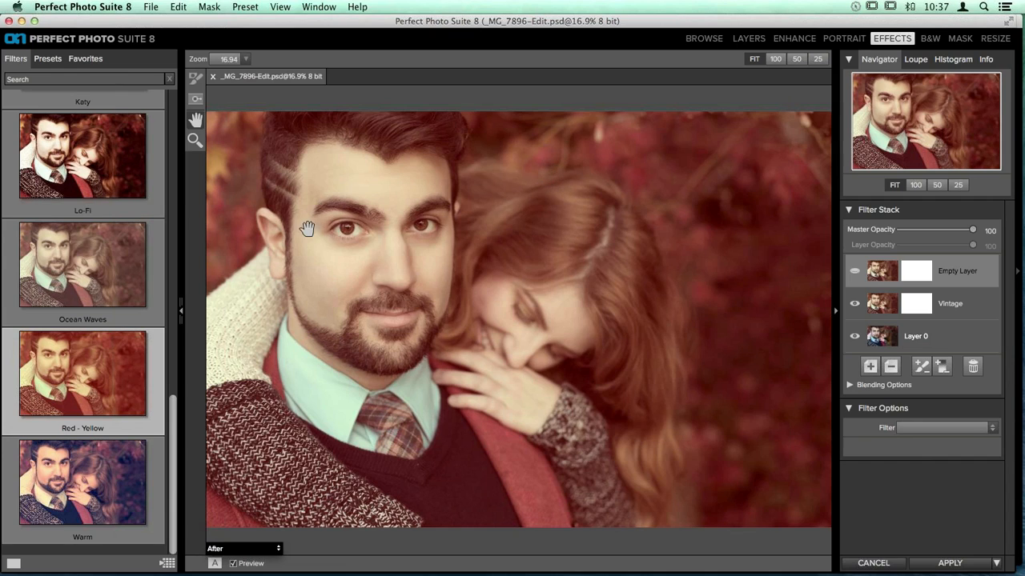
Step: Browse the Texturizer filter presets and apply Cool Concrete to the empty layer
scroll(140, 273, "up", 10)
scroll(140, 273, "up", 5)
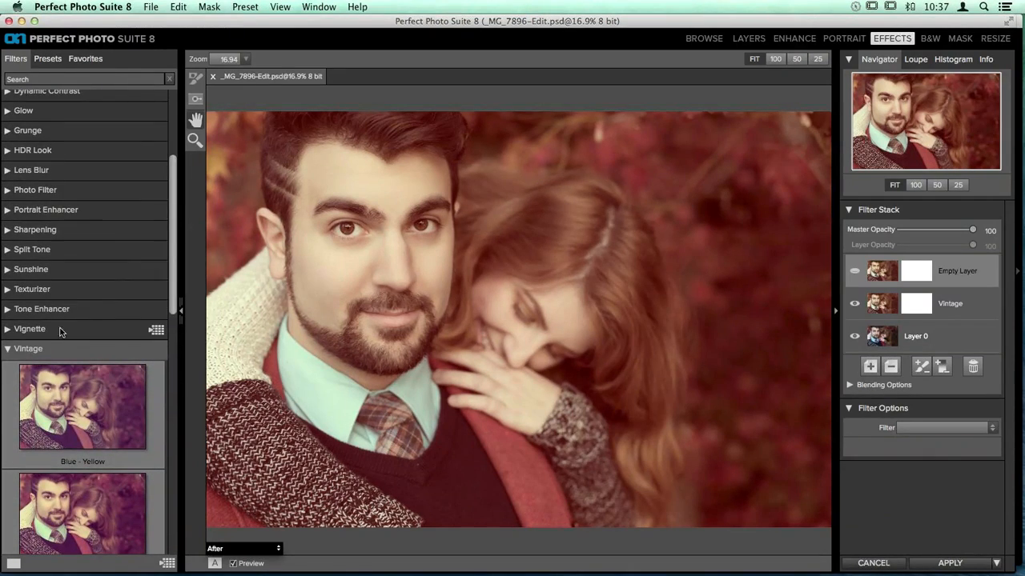
left_click(43, 350)
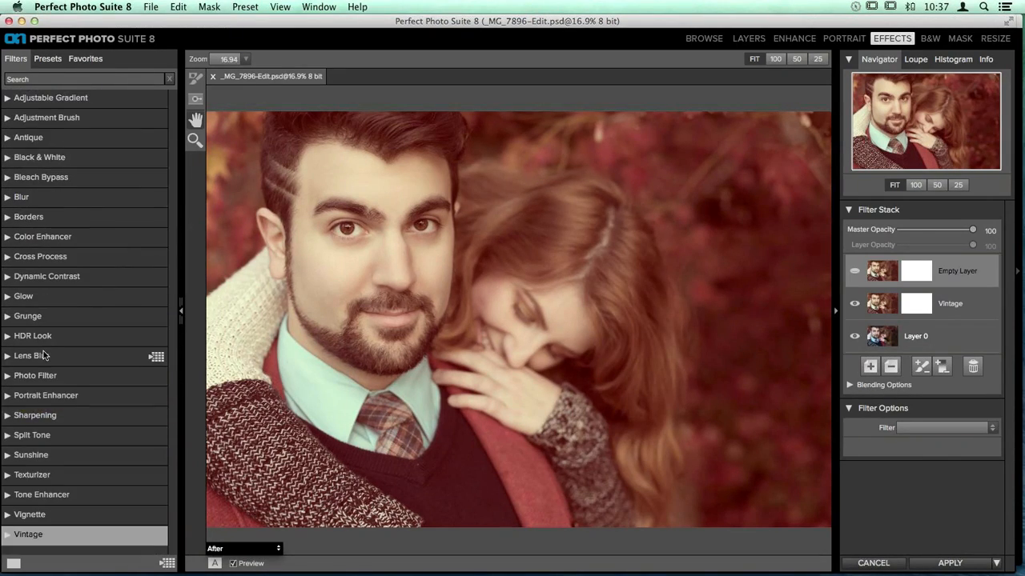
left_click(40, 478)
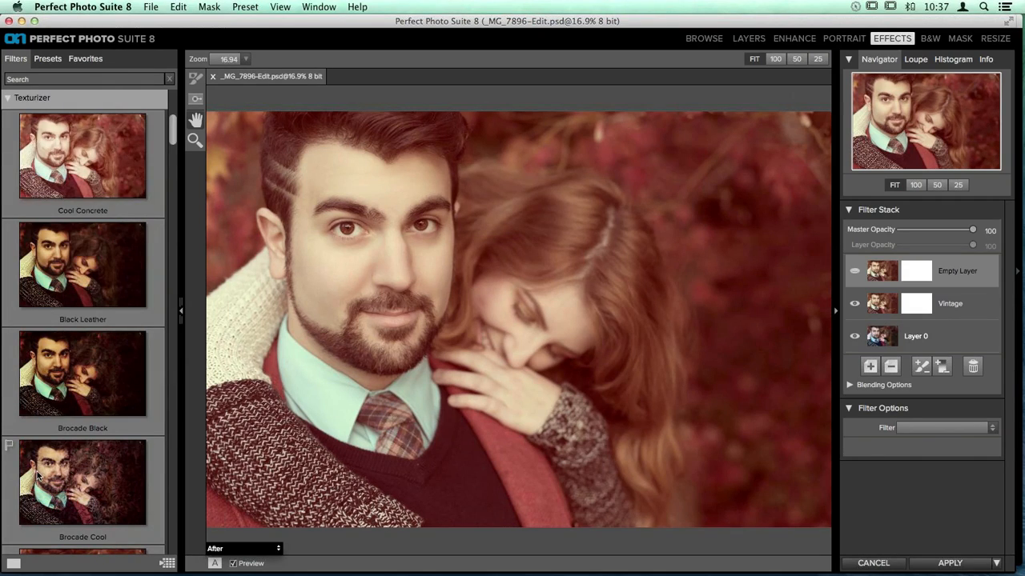
scroll(131, 305, "down", 3)
scroll(128, 305, "down", 10)
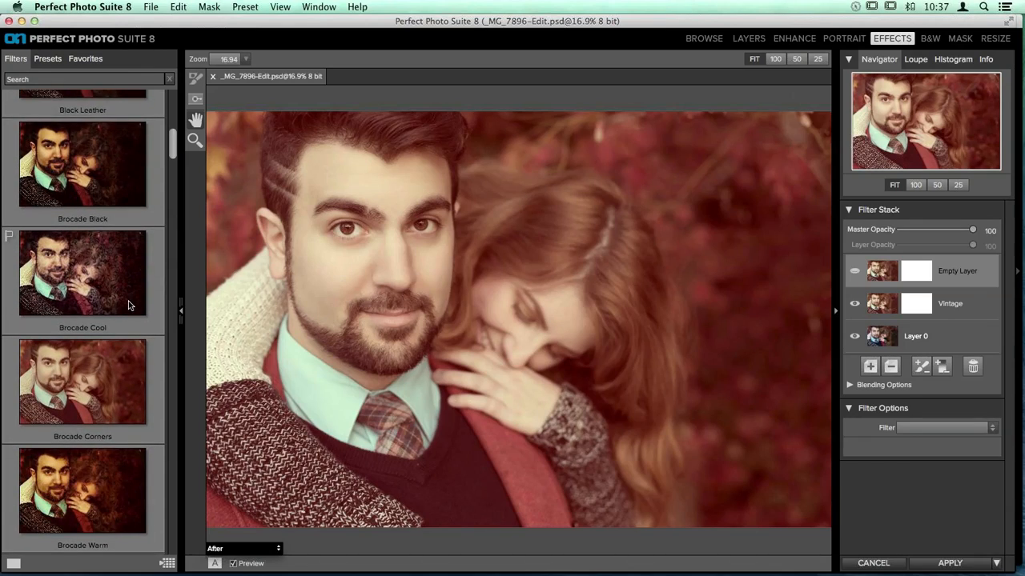
scroll(128, 305, "down", 6)
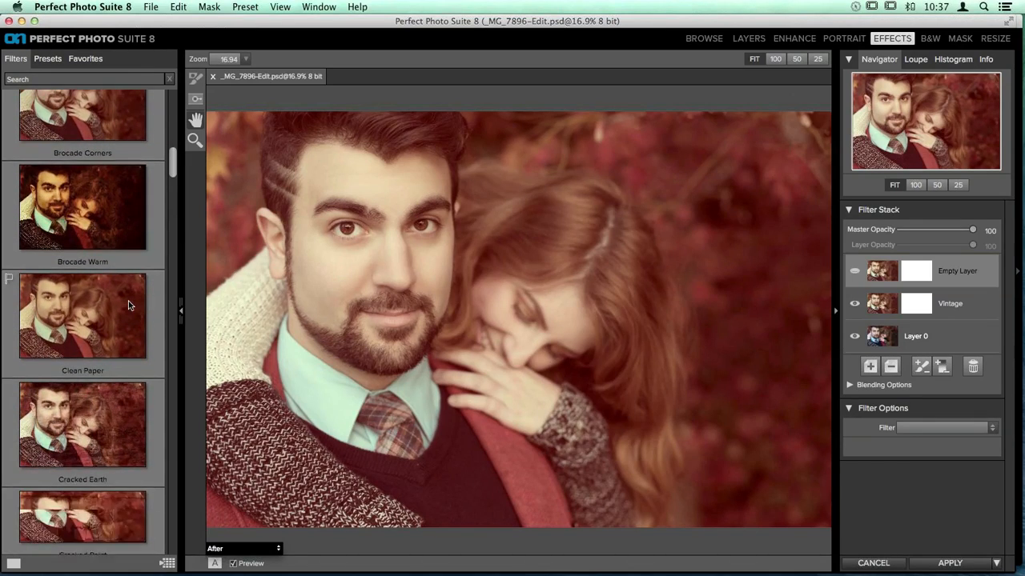
scroll(128, 305, "down", 5)
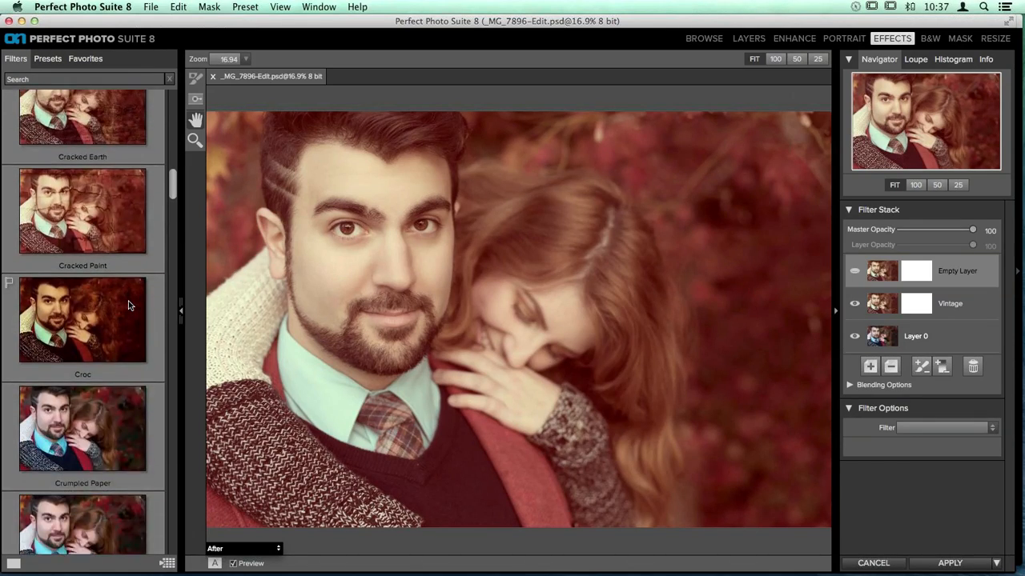
scroll(128, 305, "up", 20)
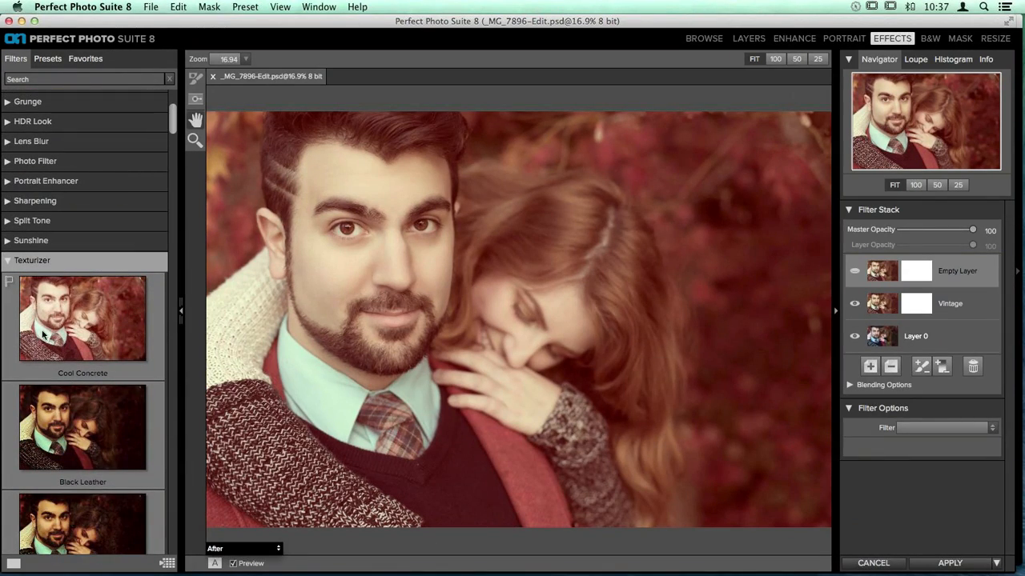
left_click(96, 352)
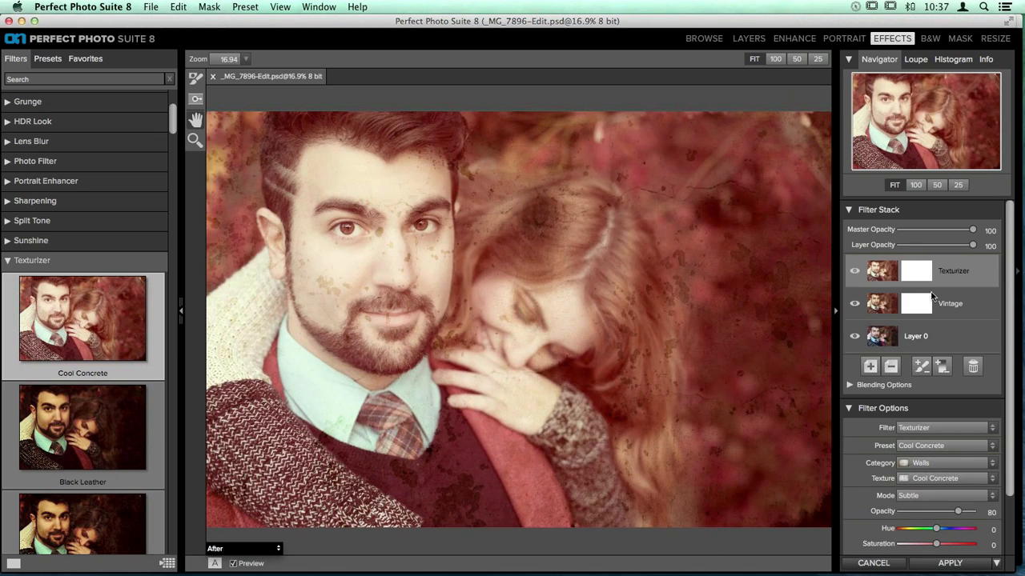
Step: Change the Texturizer layer's texture category to Photographic
scroll(927, 414, "down", 3)
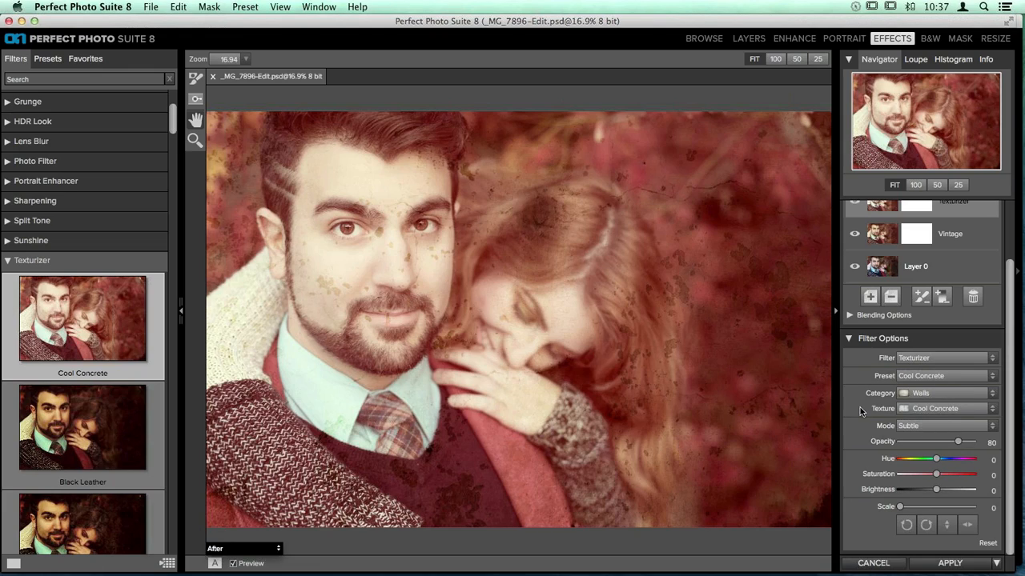
left_click(936, 394)
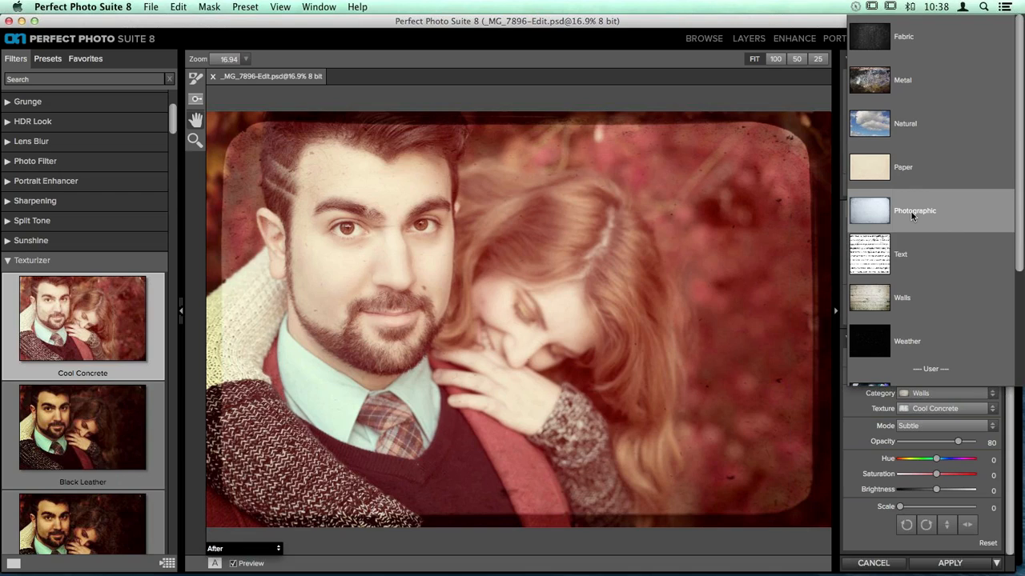
left_click(913, 213)
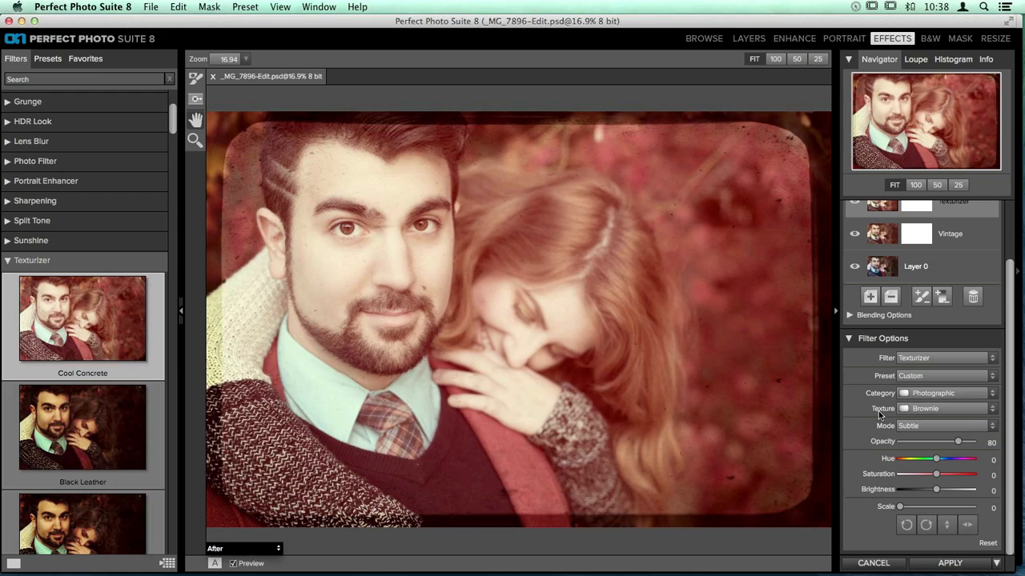
Step: Browse the photographic textures, preview Light Leak 2 and Light Leak 1, and apply Light Leak 5
left_click(916, 409)
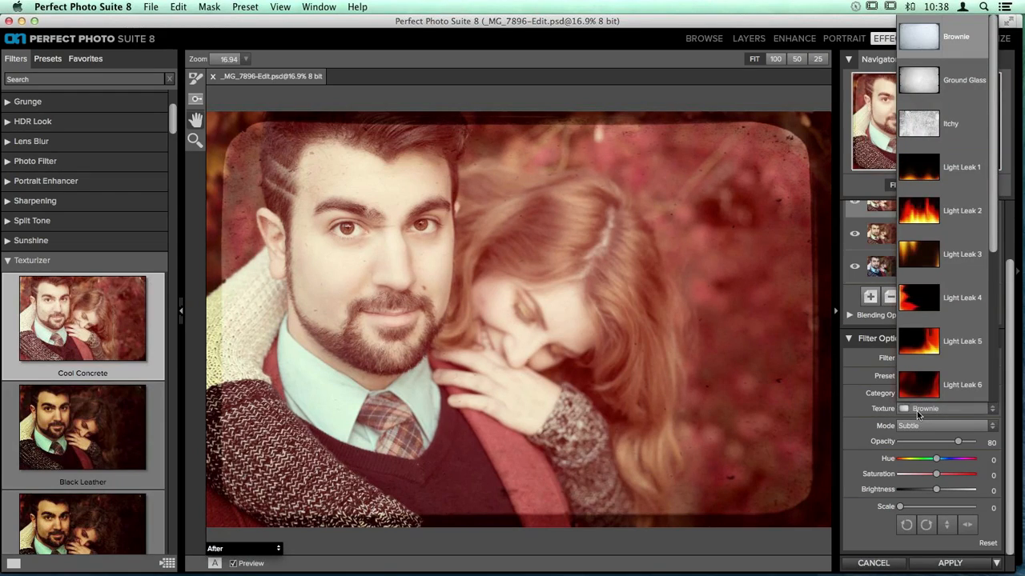
scroll(985, 317, "down", 5)
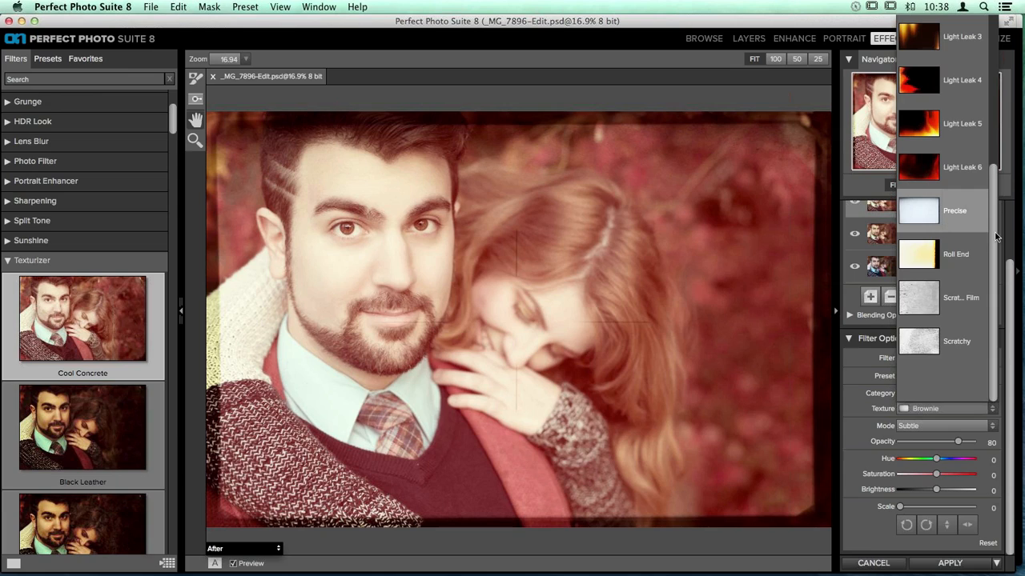
left_click_drag(996, 237, 1000, 153)
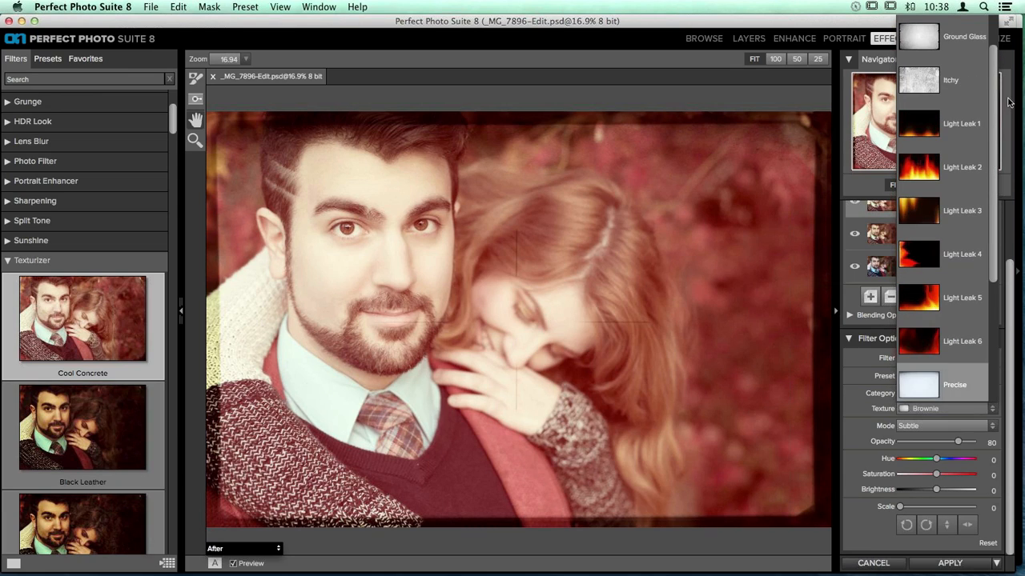
left_click(932, 168)
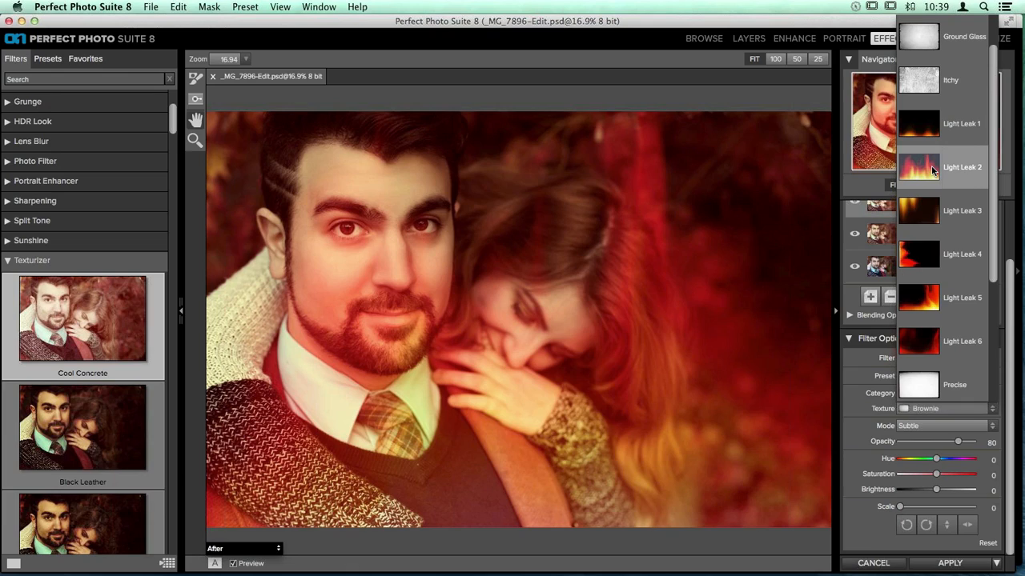
scroll(932, 168, "up", 1)
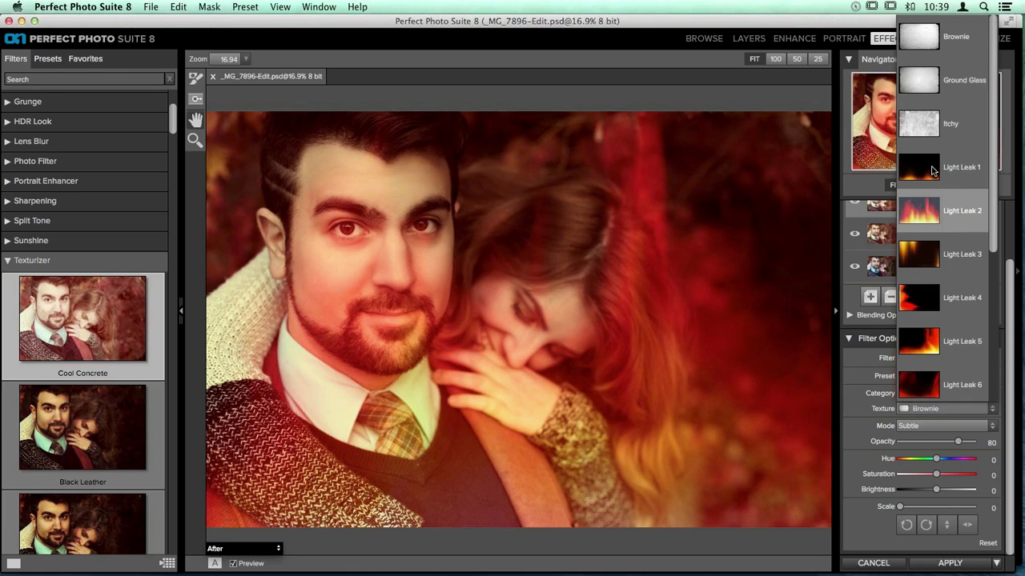
left_click(933, 170)
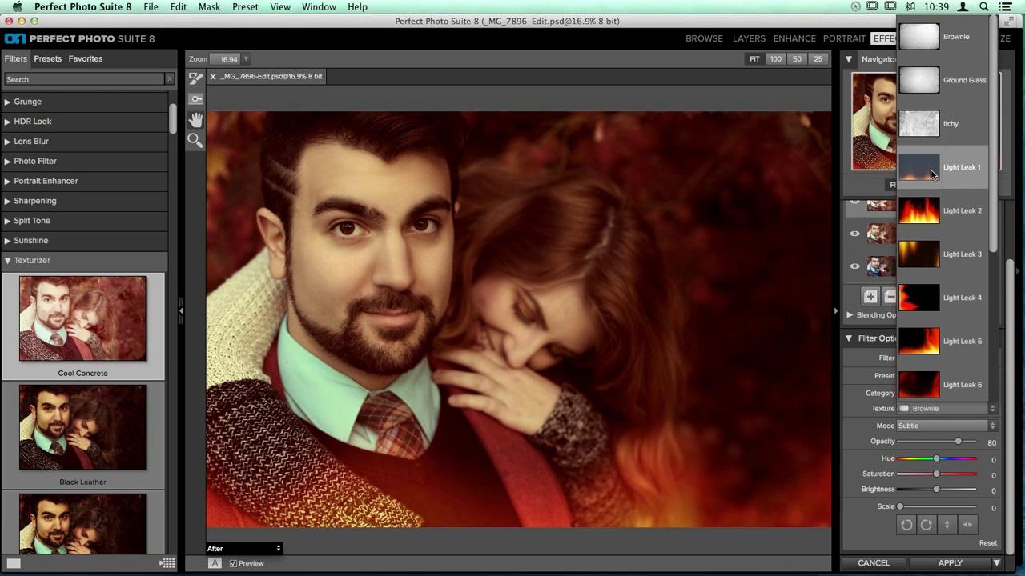
left_click(928, 345)
left_click(928, 350)
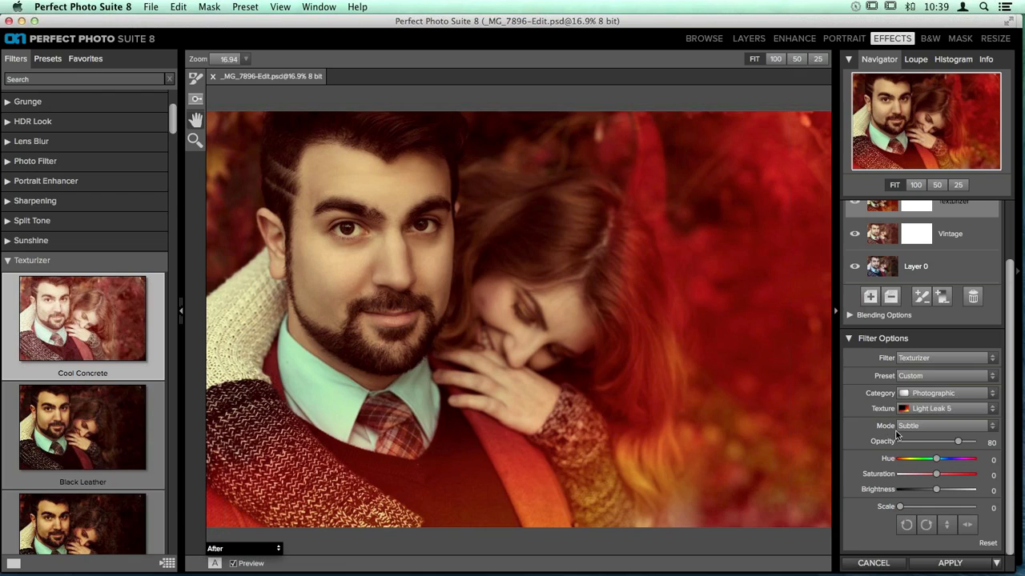
Step: Set the light leak's blending mode to Lighter, flip the texture vertically and set its scale to 32
left_click(907, 429)
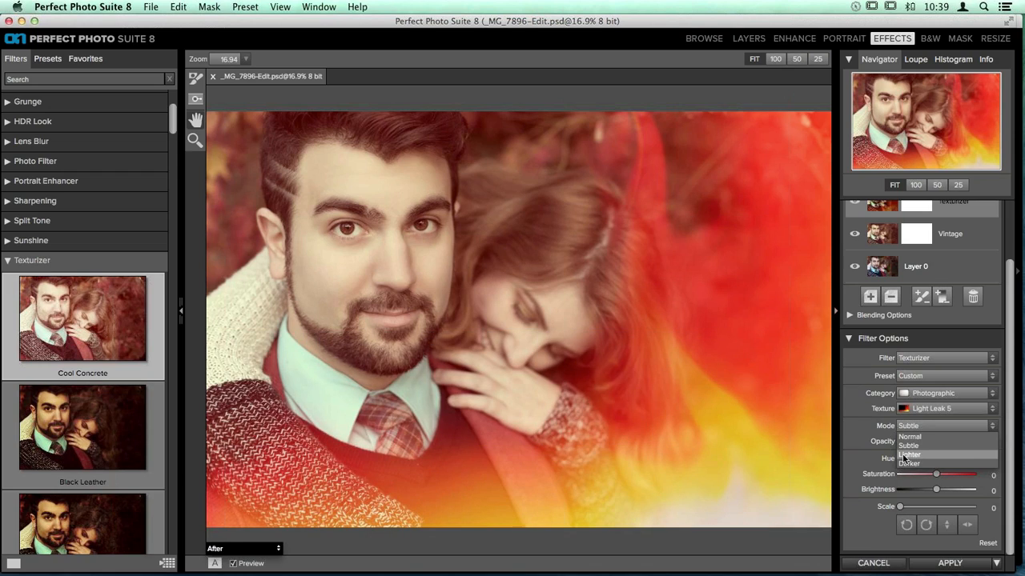
left_click(906, 454)
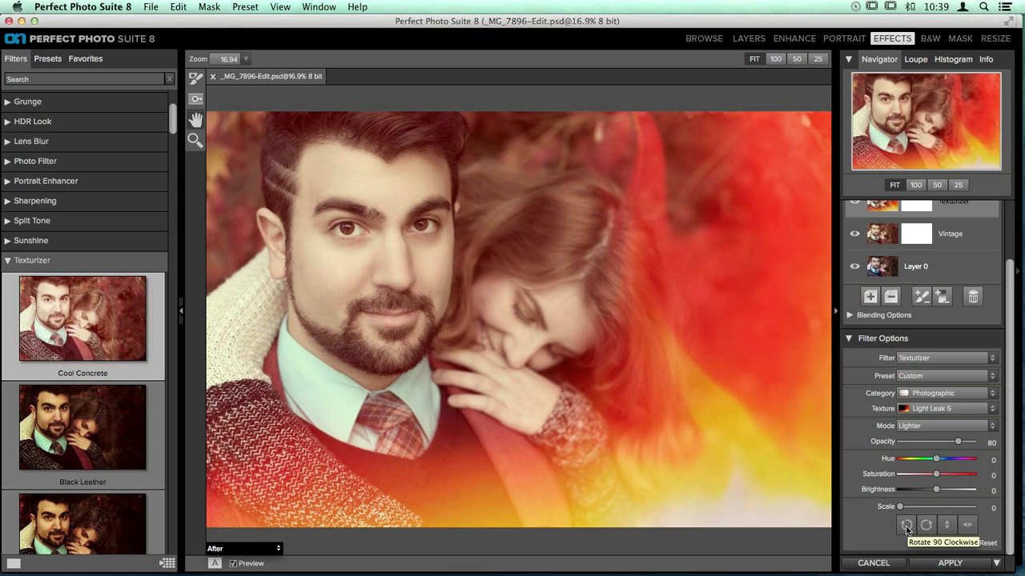
left_click(946, 525)
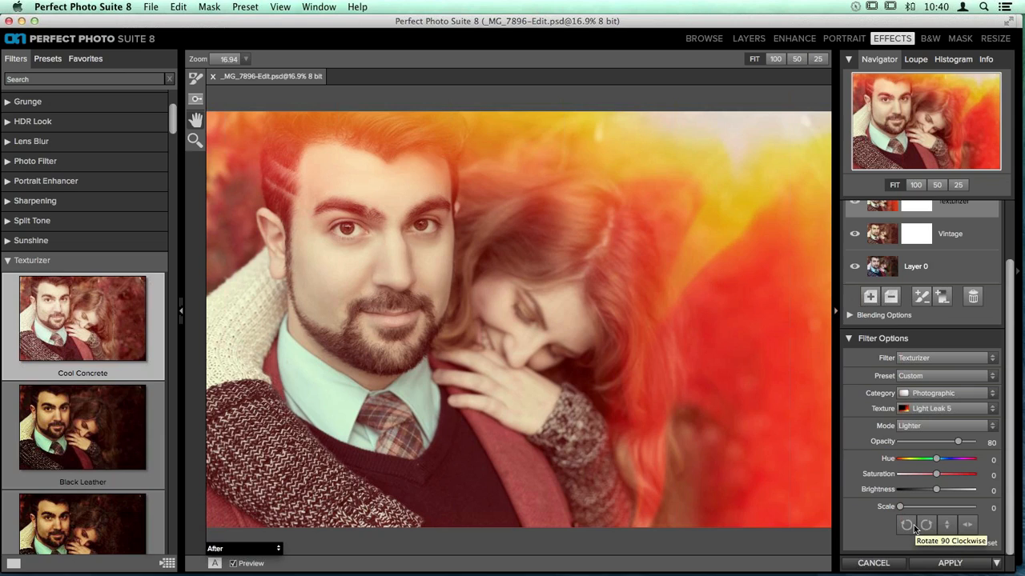
mouse_move(901, 507)
left_mouse_down()
mouse_move(922, 509)
mouse_move(900, 507)
left_mouse_up()
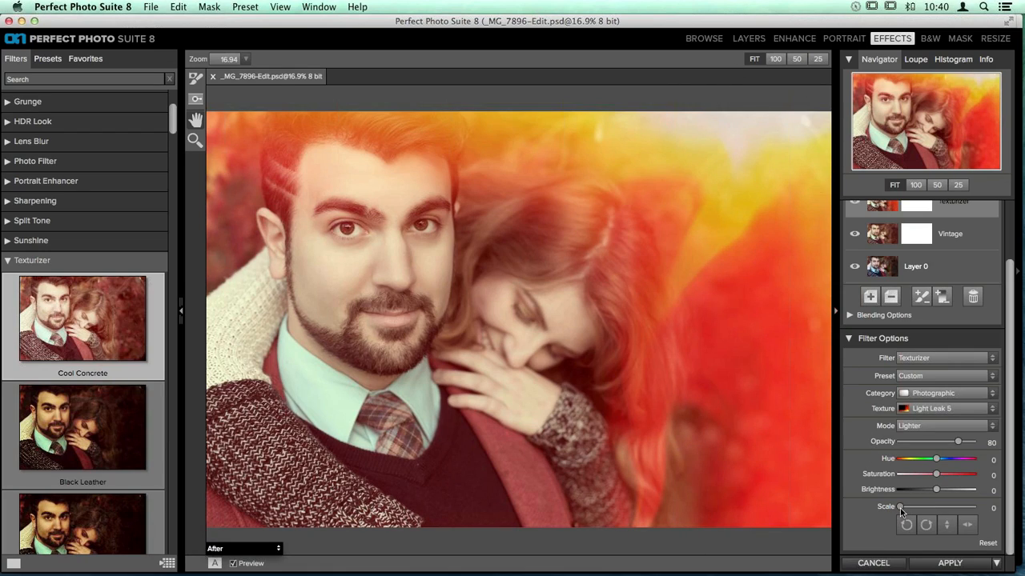
left_click_drag(909, 513, 923, 512)
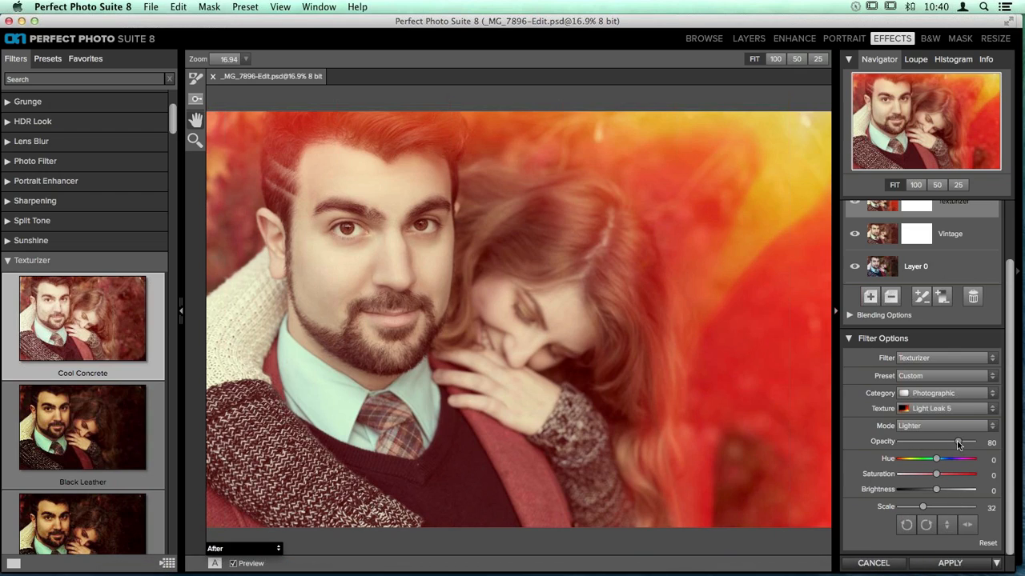
Step: Lower the light leak texture's opacity to 51 and its brightness to -58
mouse_move(957, 442)
left_mouse_down()
mouse_move(914, 442)
mouse_move(941, 445)
left_mouse_up()
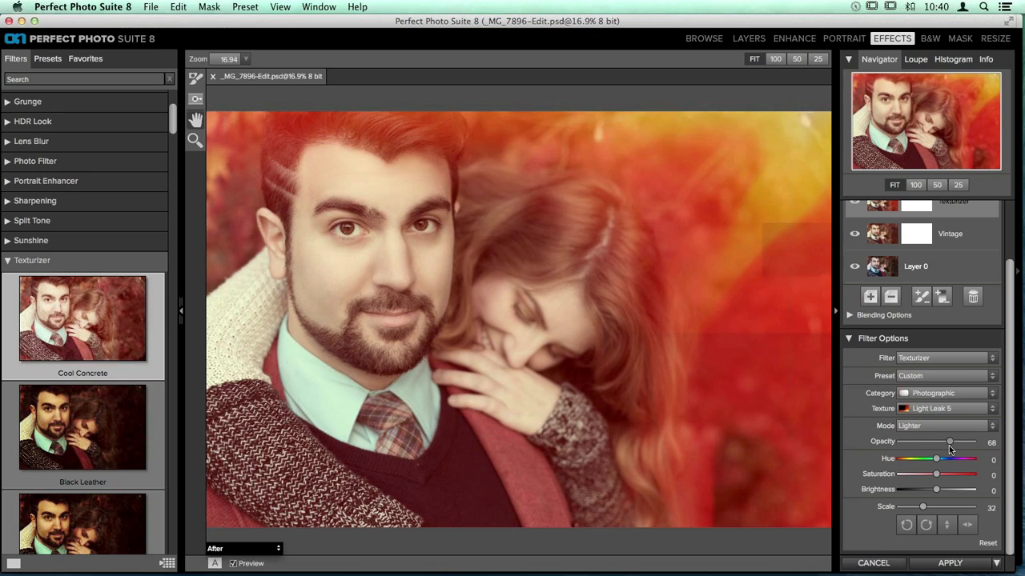
left_click_drag(944, 445, 936, 448)
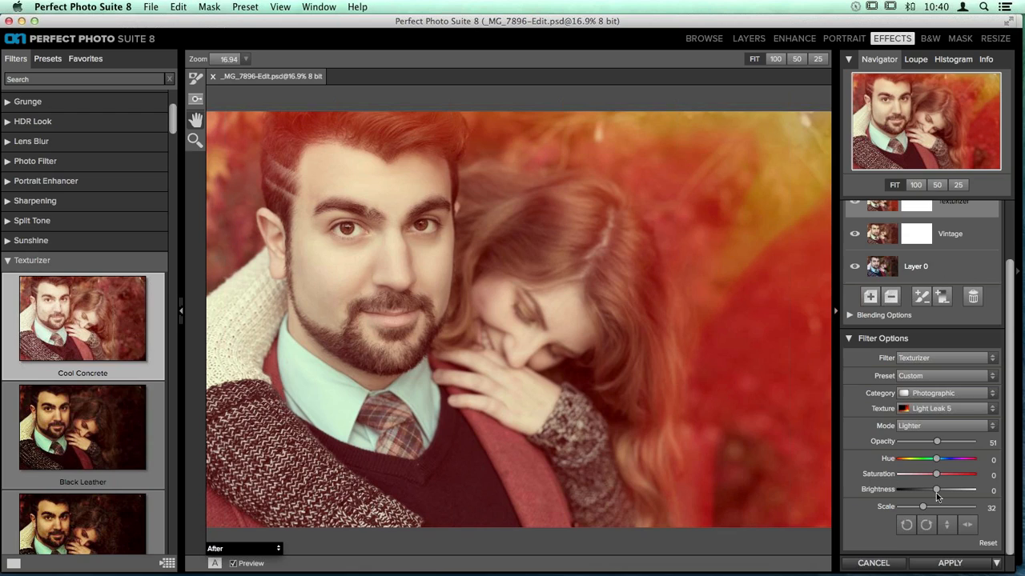
left_click_drag(937, 492, 914, 485)
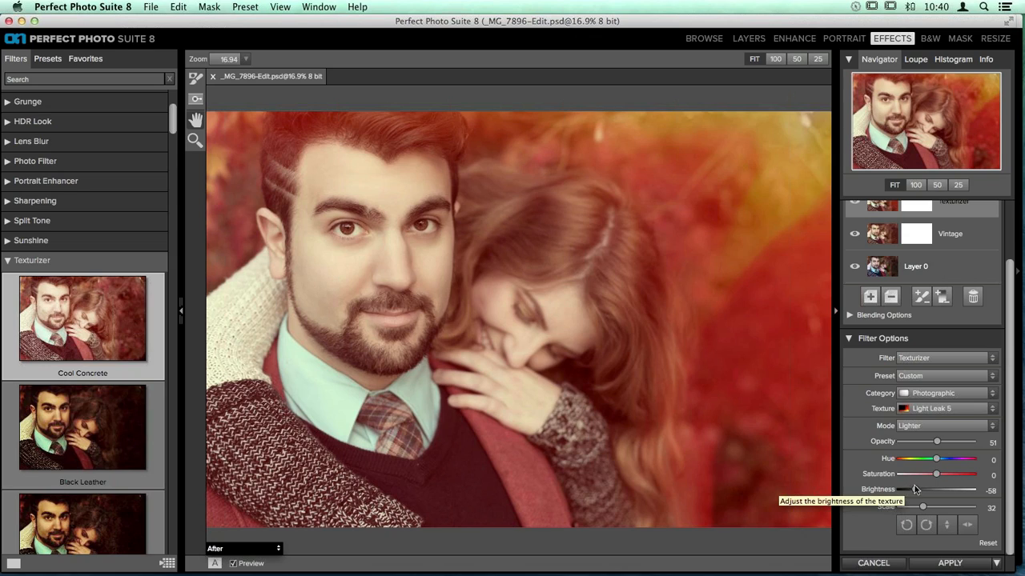
Step: Try texture saturation -100 before setting it to -26, and shift the hue before resetting it to 0
left_click_drag(937, 478, 886, 478)
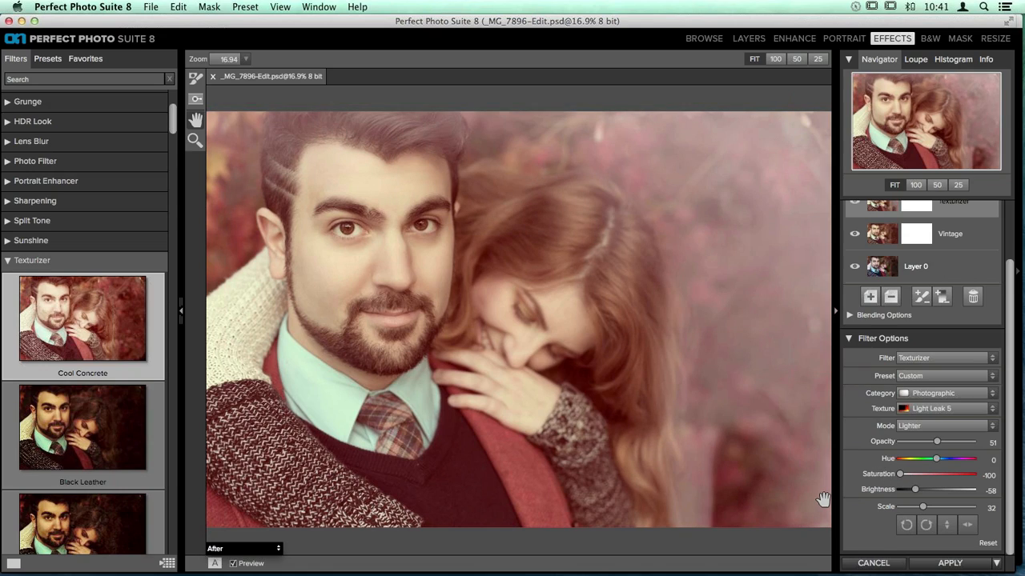
left_click_drag(899, 475, 927, 479)
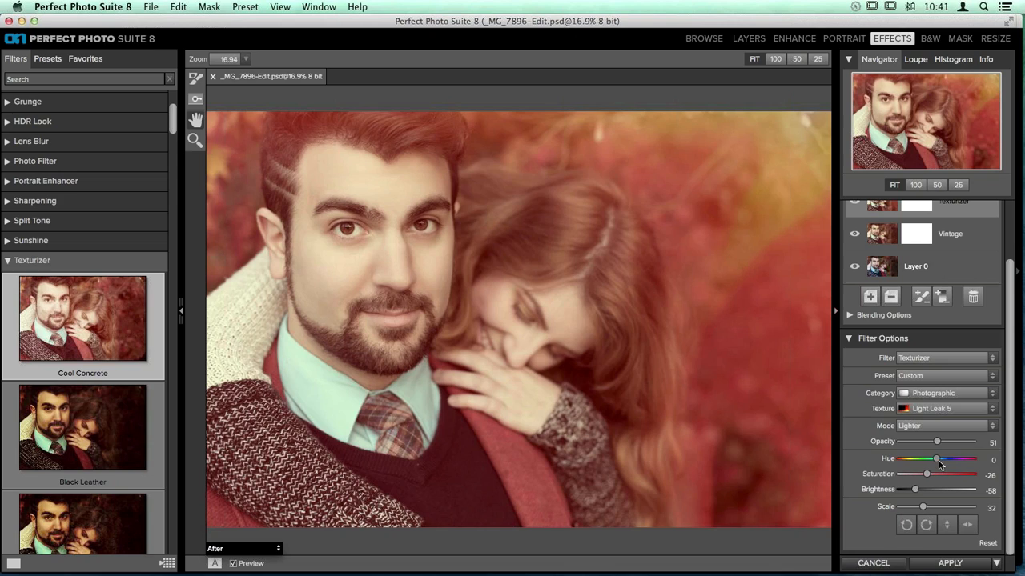
mouse_move(938, 461)
left_mouse_down()
mouse_move(905, 459)
mouse_move(934, 461)
left_mouse_up()
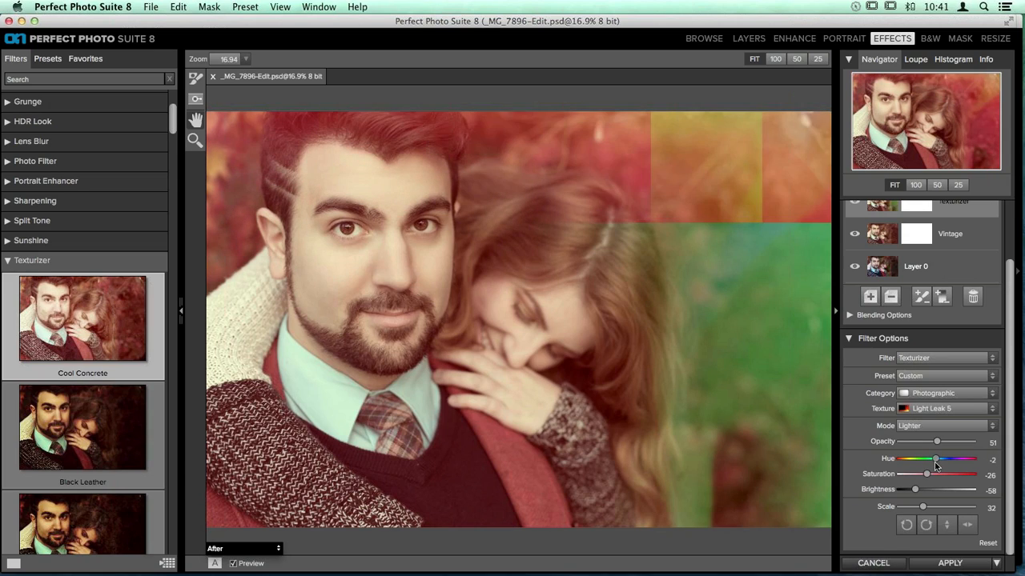
double_click(985, 459)
type("0")
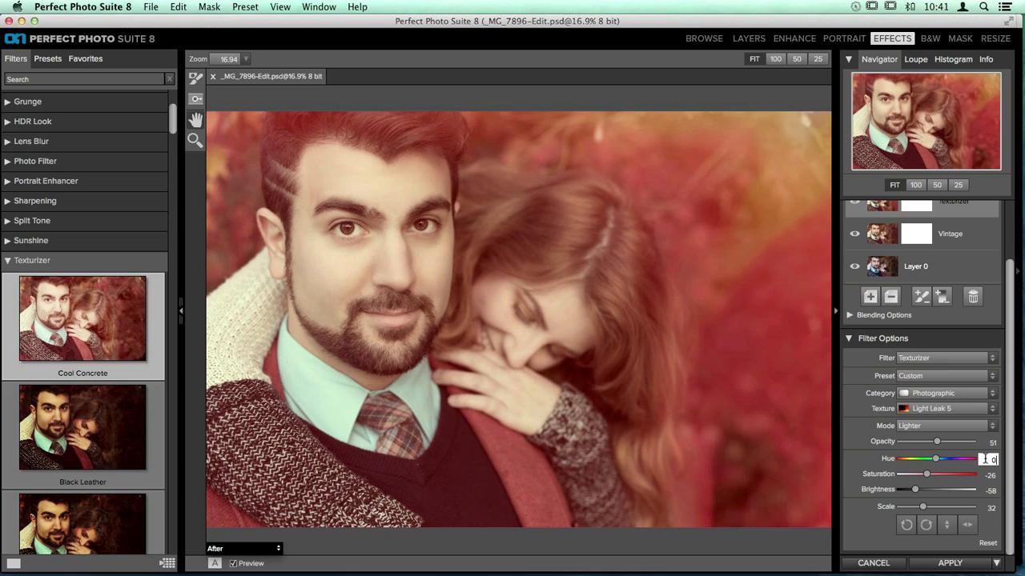
key("Tab")
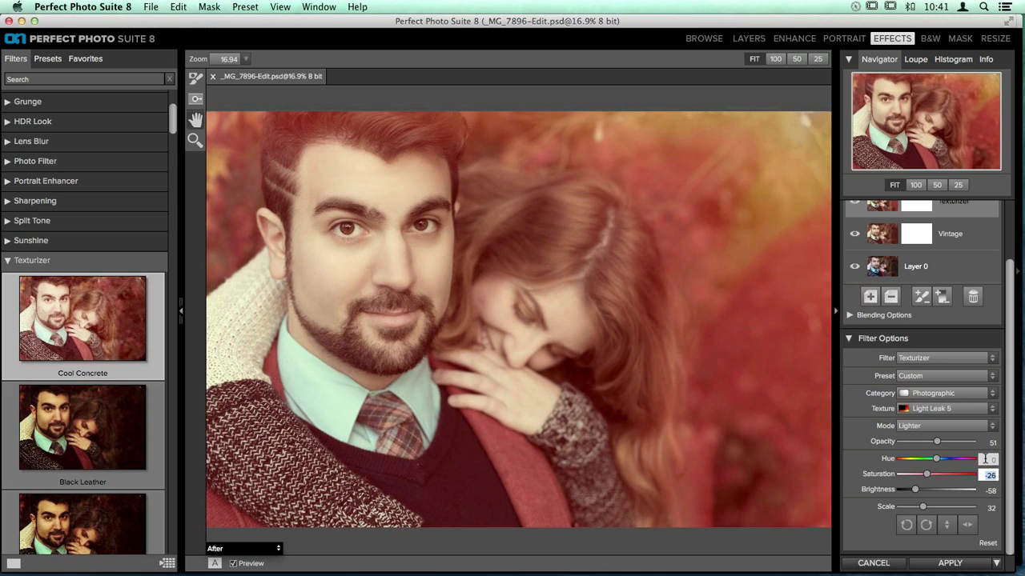
Step: Replace the light leak with the Scratched Film texture and set its mode to Subtle
left_click(975, 410)
scroll(961, 353, "down", 5)
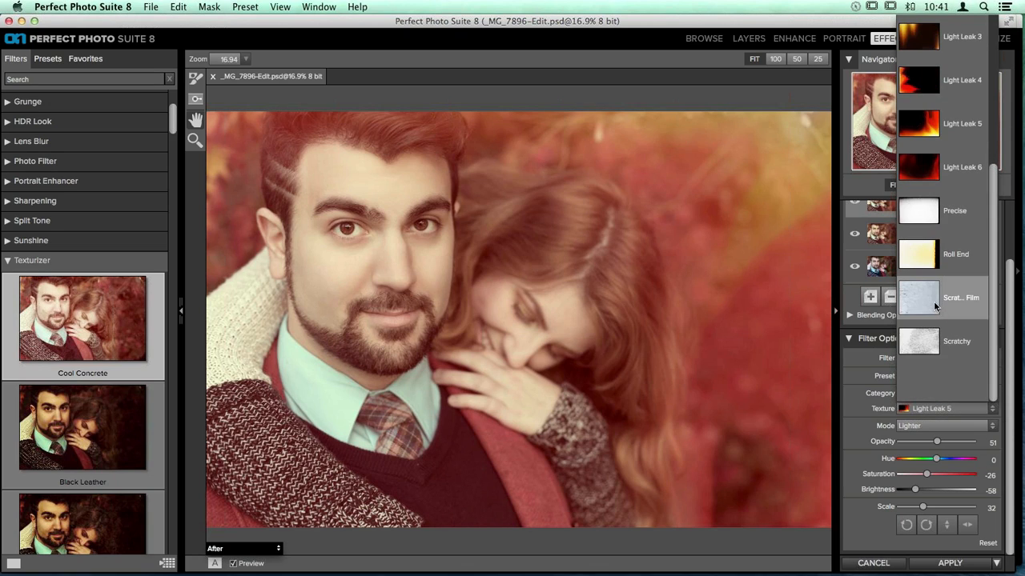
left_click(933, 301)
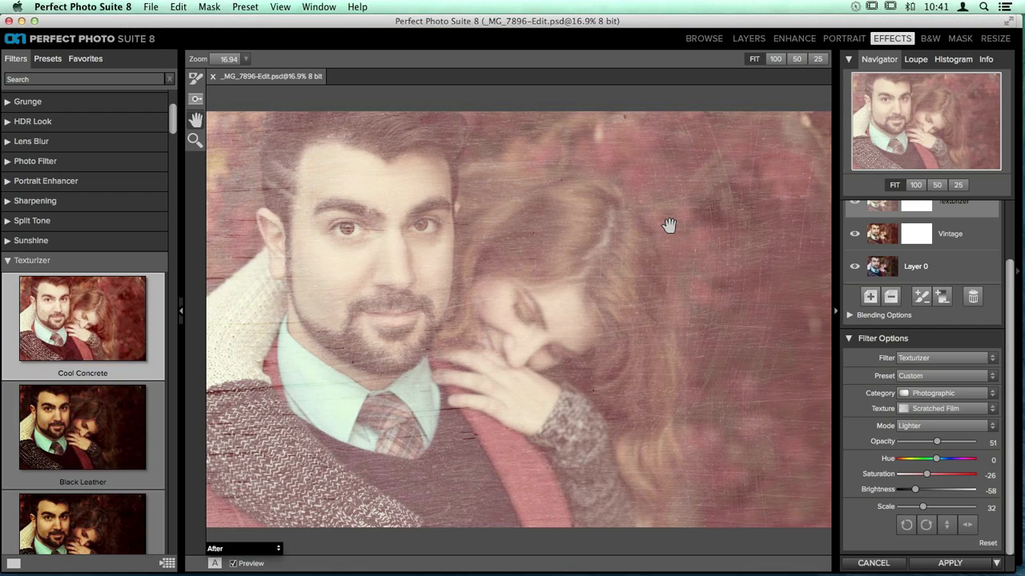
left_click(926, 426)
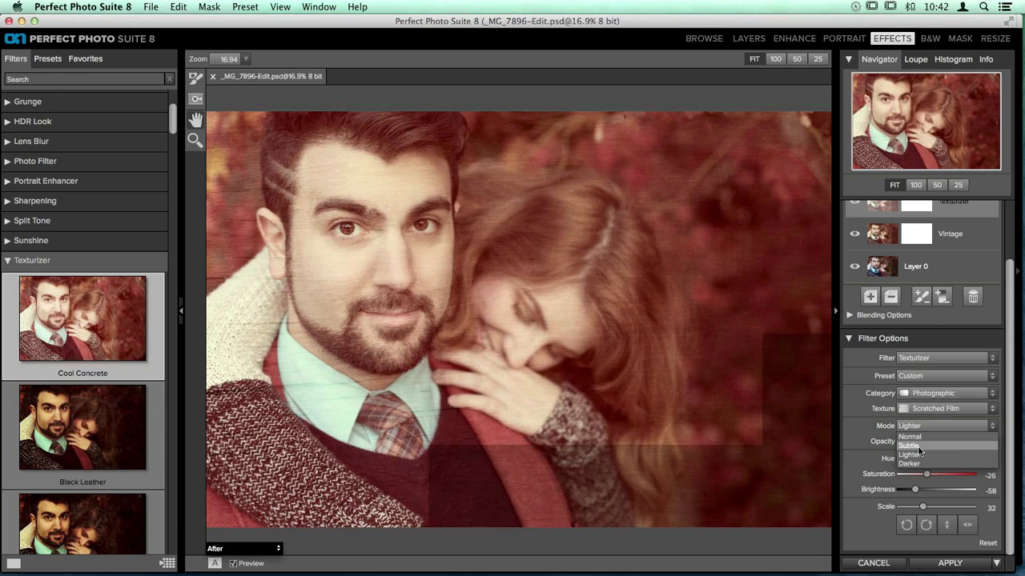
left_click(919, 450)
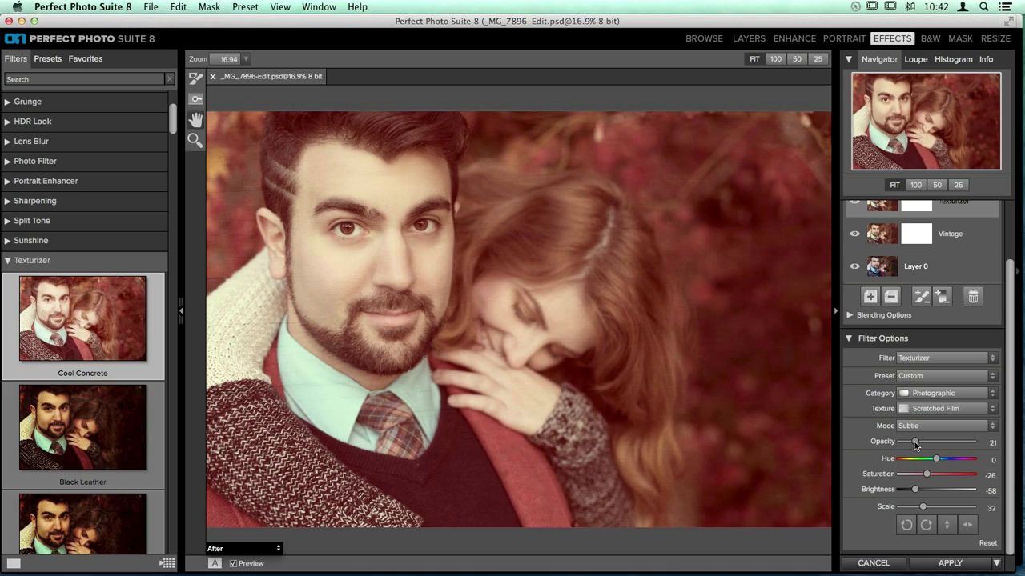
Step: Set the Scratched Film texture's opacity to 22, brightness to 0 and scale to 0
left_click_drag(914, 442, 910, 443)
left_click(914, 449)
left_click_drag(914, 446, 915, 450)
left_click_drag(914, 495, 936, 496)
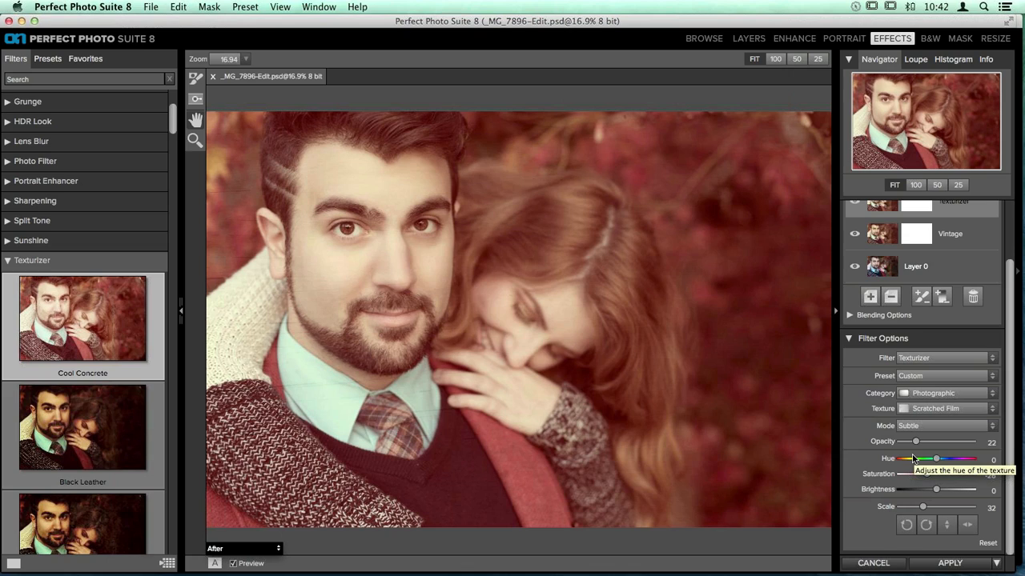
left_click_drag(922, 507, 883, 509)
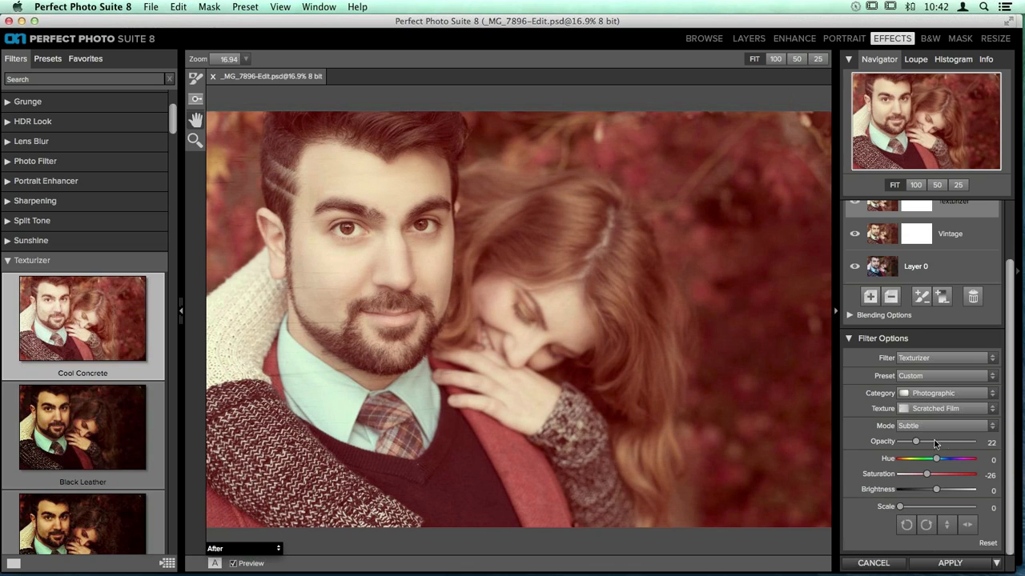
Step: Try the scratches at opacity 100 and scale 100, then return the scale to 0 and set the opacity to 45
left_click_drag(918, 442, 973, 442)
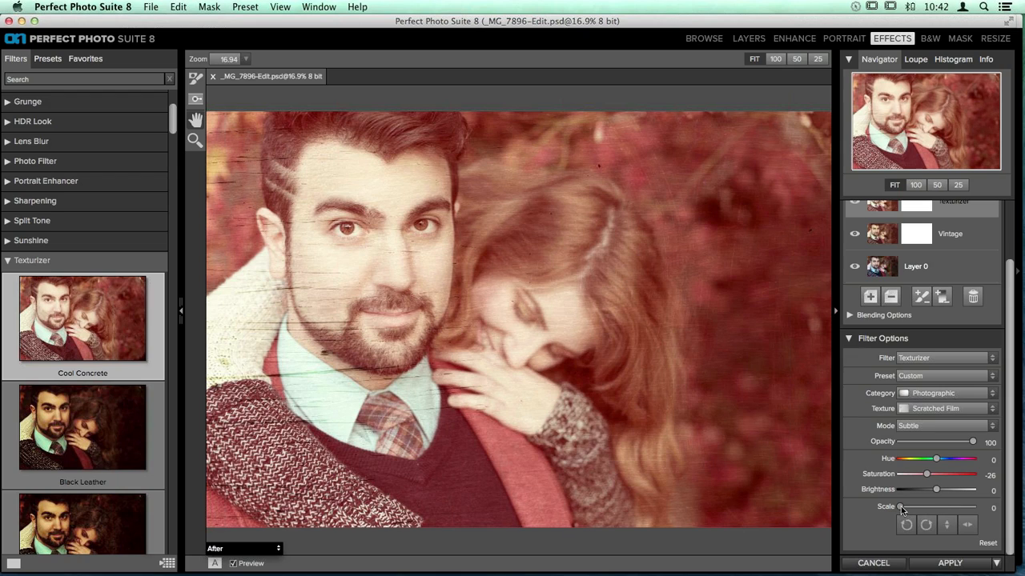
left_click_drag(902, 510, 990, 508)
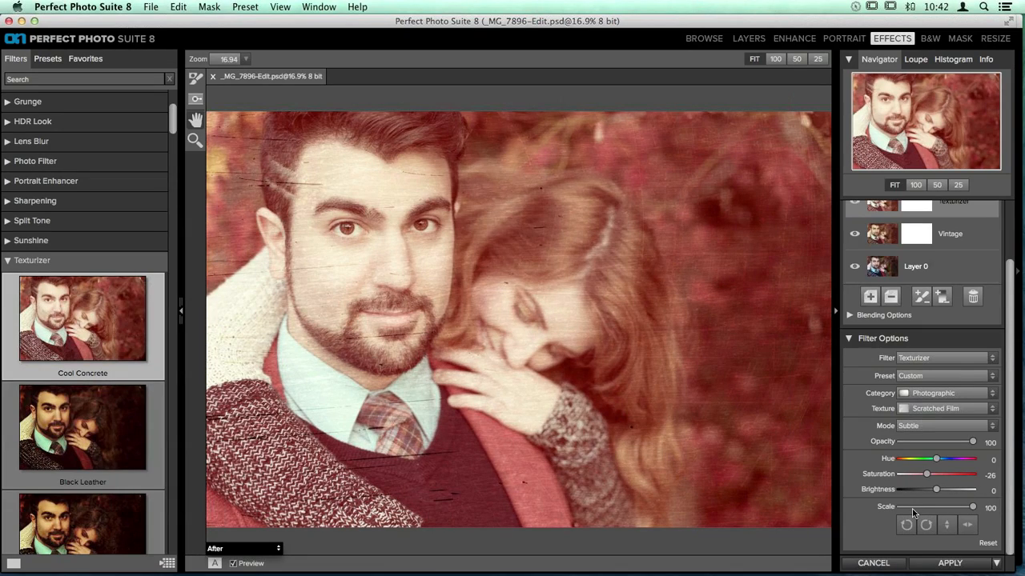
left_click_drag(910, 510, 816, 501)
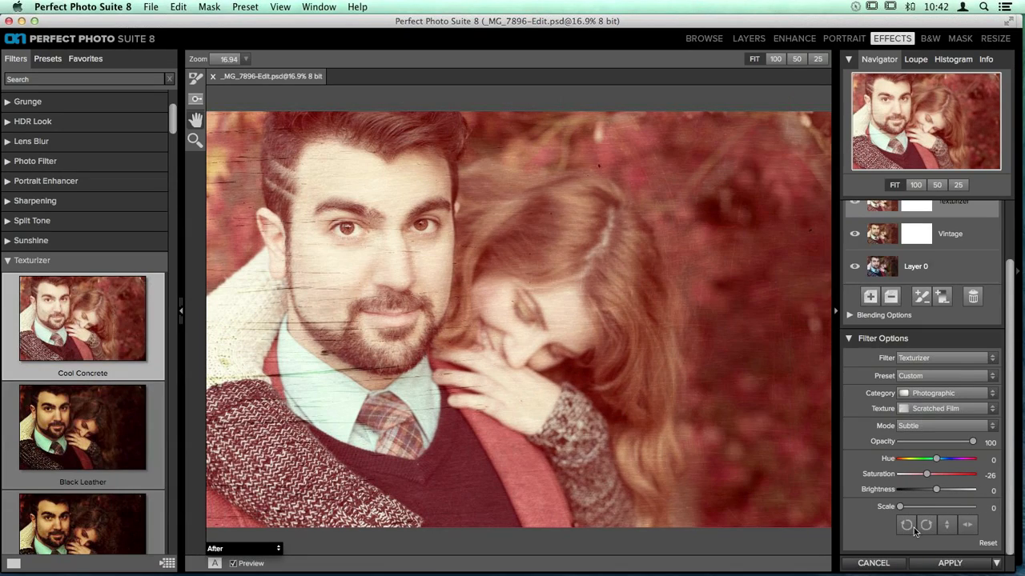
left_click_drag(972, 442, 931, 442)
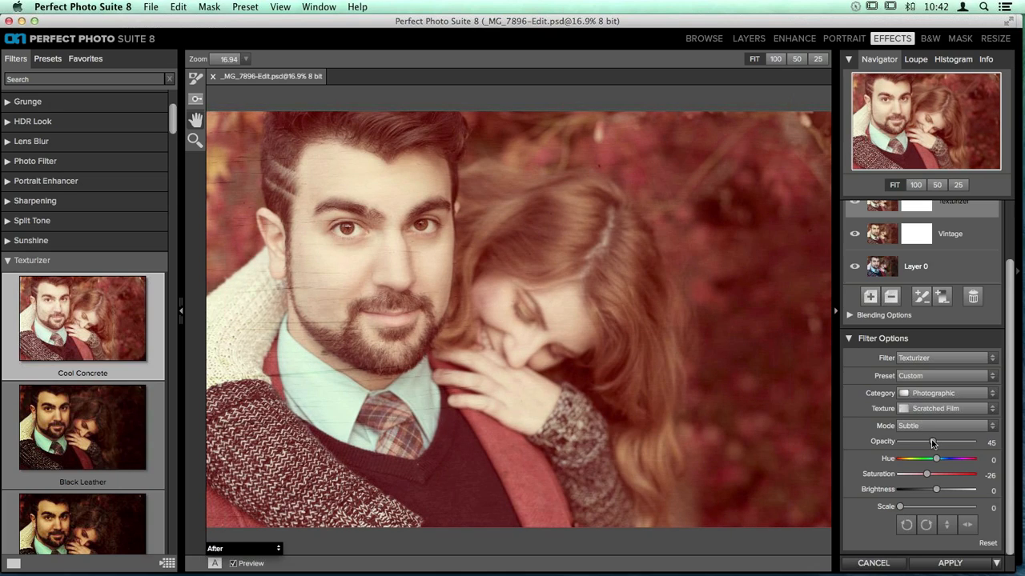
Step: Set up the masking brush for the Texturizer layer in Paint Out mode with size 1300, feather 100 and opacity 30
scroll(975, 395, "up", 3)
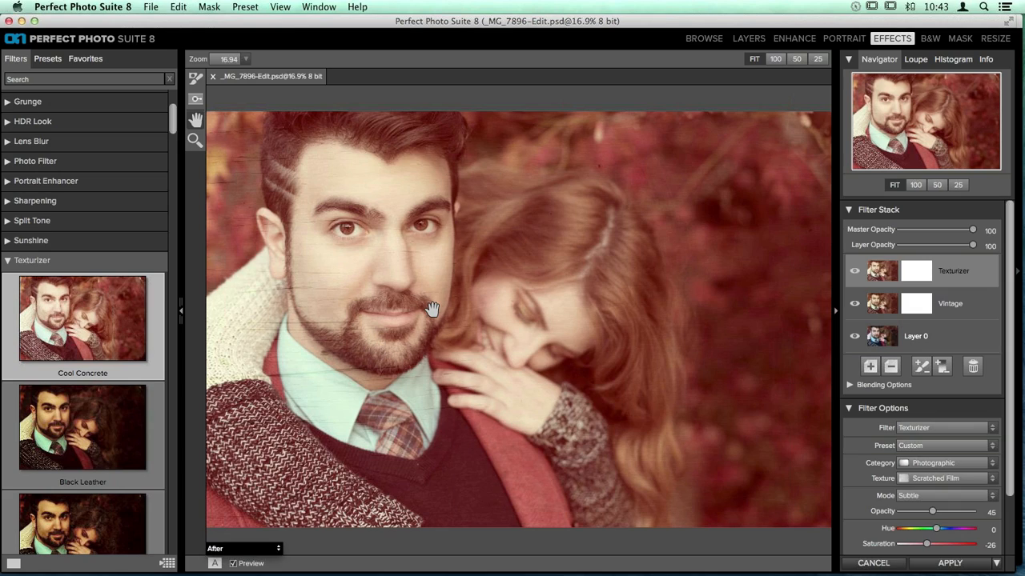
left_click(195, 78)
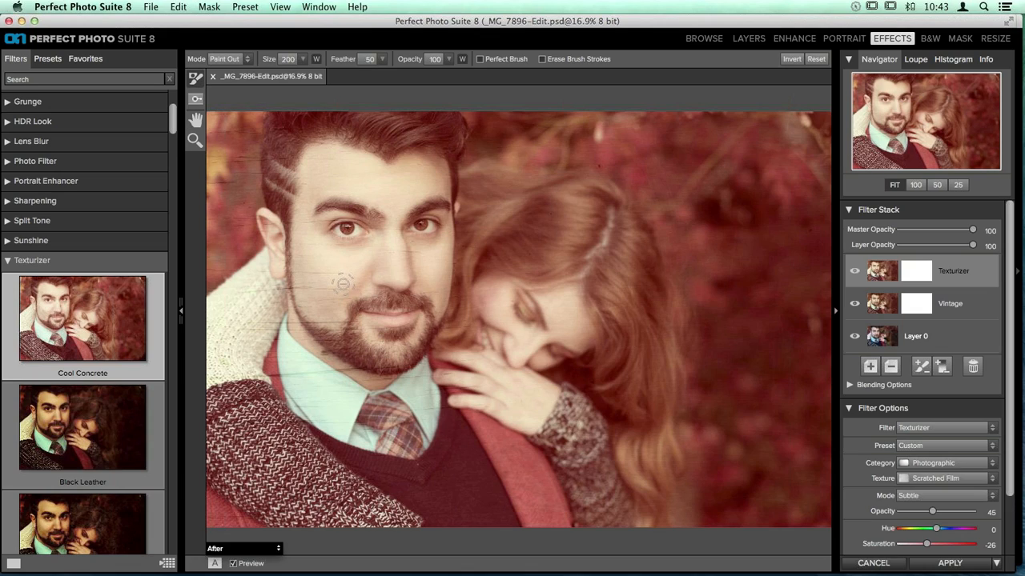
key("bracketright")
key("bracketright")
key("bracketright")
key("bracketright")
key("bracketright")
key("bracketright")
left_click_drag(334, 57, 439, 85)
left_click_drag(415, 62, 336, 65)
Step: Paint the scratches out over the man's face, the woman's face and down across the neck and chest
mouse_move(387, 305)
left_mouse_down()
mouse_move(410, 236)
mouse_move(398, 328)
left_mouse_up()
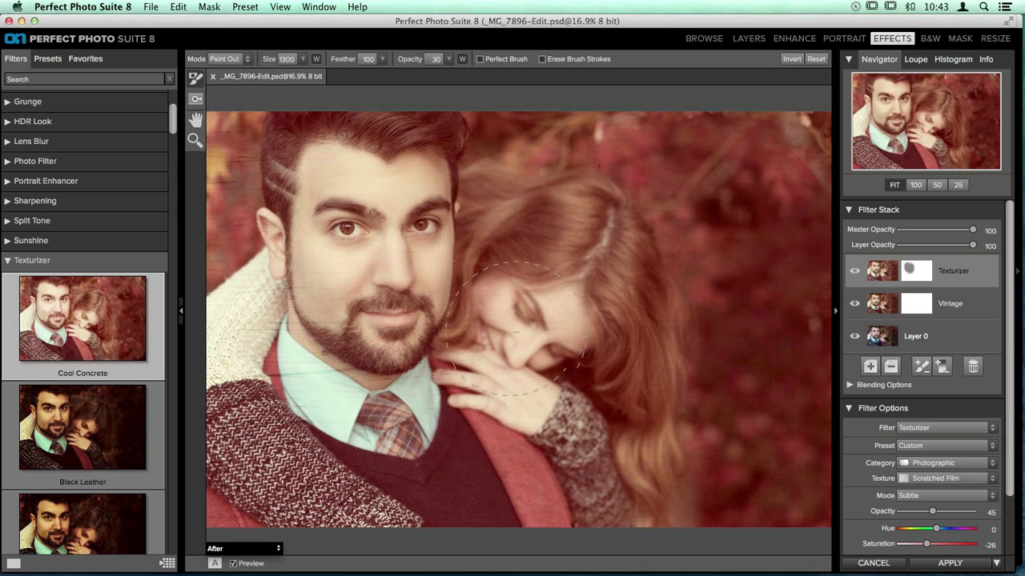
left_click_drag(572, 336, 561, 320)
left_click_drag(501, 290, 501, 263)
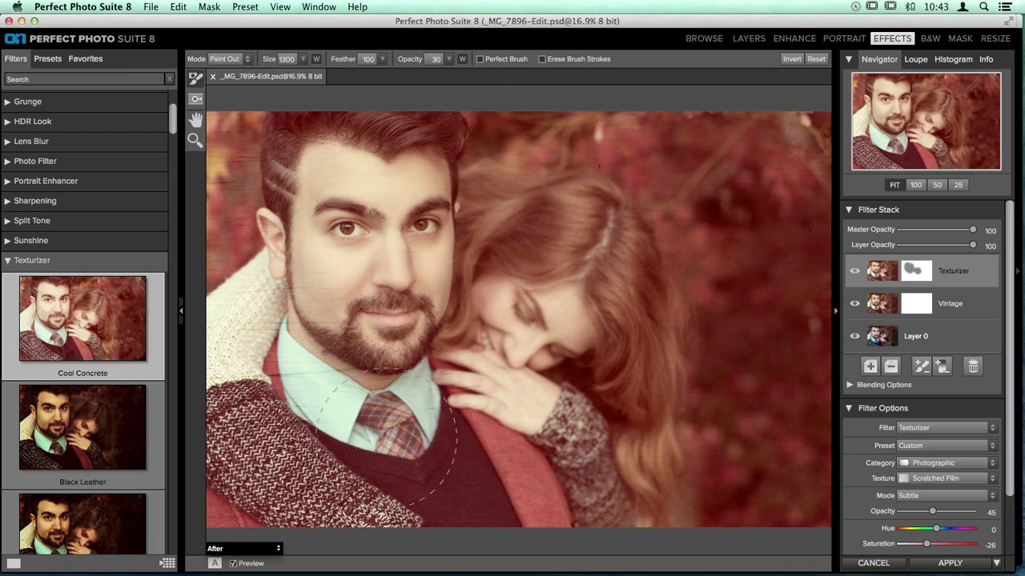
mouse_move(414, 332)
left_mouse_down()
mouse_move(409, 394)
mouse_move(446, 368)
mouse_move(351, 414)
mouse_move(295, 319)
mouse_move(303, 266)
mouse_move(359, 220)
mouse_move(380, 327)
mouse_move(401, 234)
mouse_move(399, 378)
mouse_move(377, 434)
mouse_move(340, 336)
left_mouse_up()
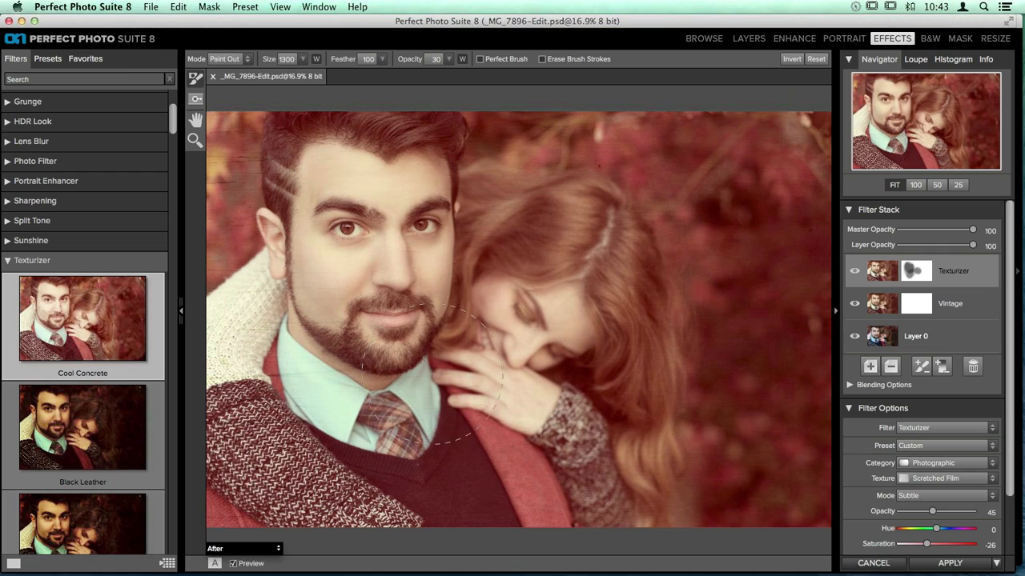
left_click_drag(432, 374, 506, 473)
Step: Add a new layer above the Texturizer and apply the Border Defaults preset from the Borders filter
left_click(870, 366)
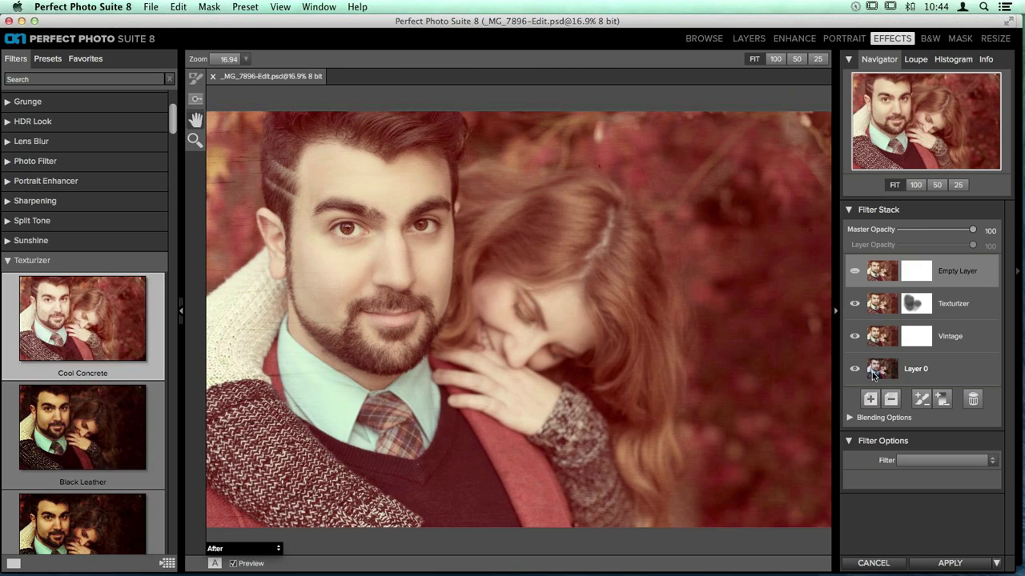
scroll(98, 226, "up", 5)
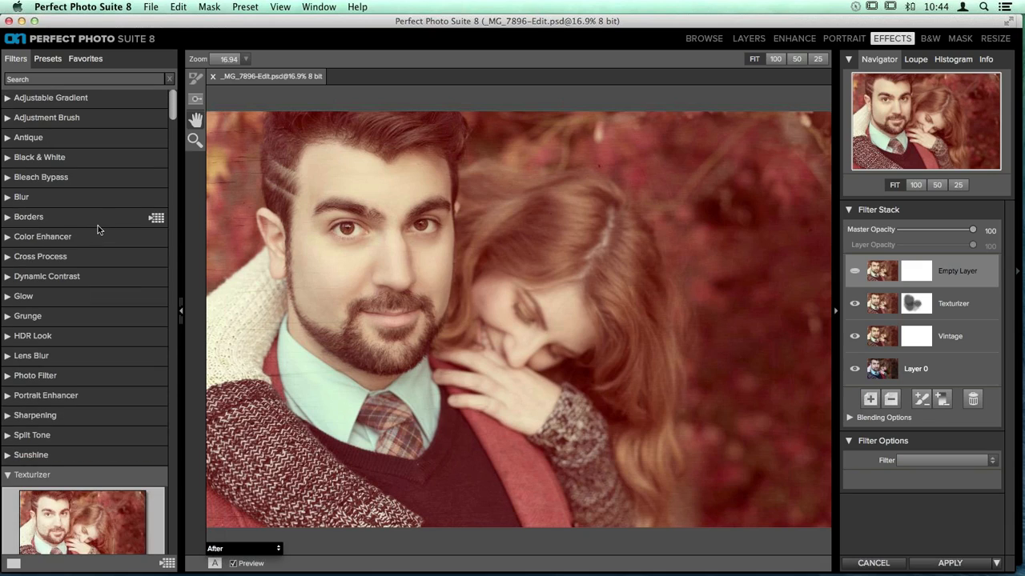
left_click(46, 216)
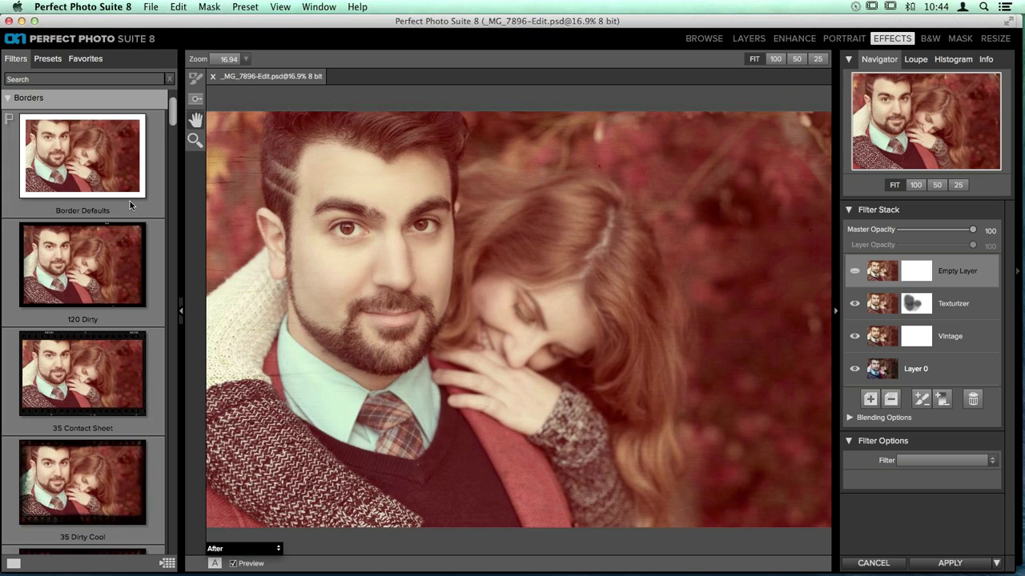
left_click(114, 159)
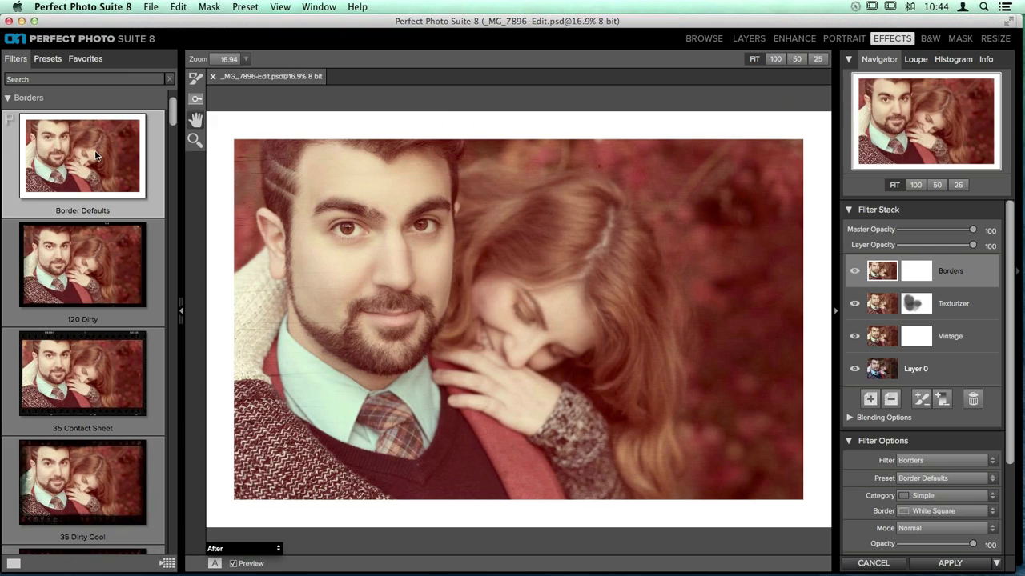
Step: Try the Camera border category with the Movie Camera border and preview Viewfinder 003
scroll(957, 413, "down", 3)
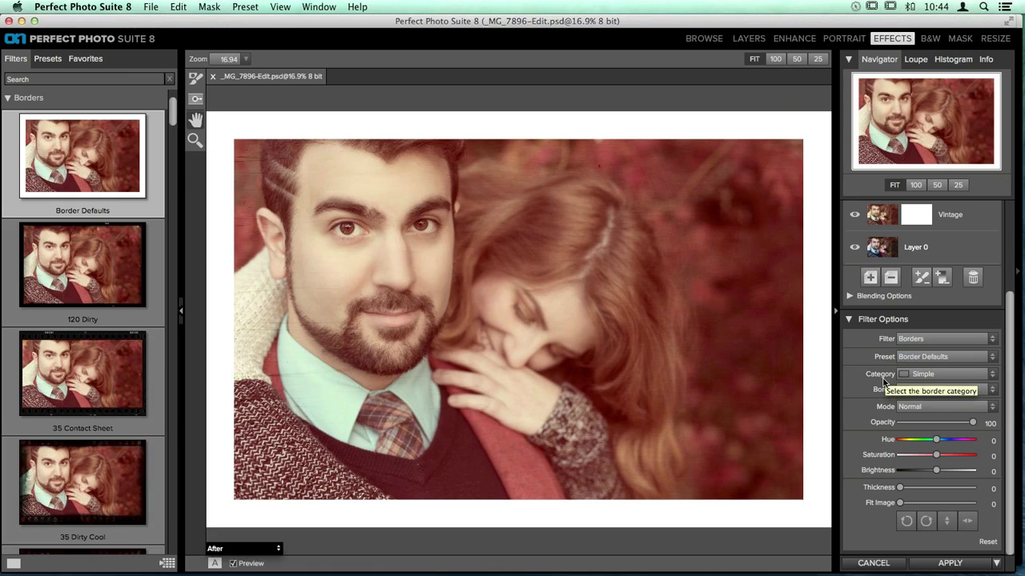
left_click(984, 376)
scroll(987, 308, "down", 3)
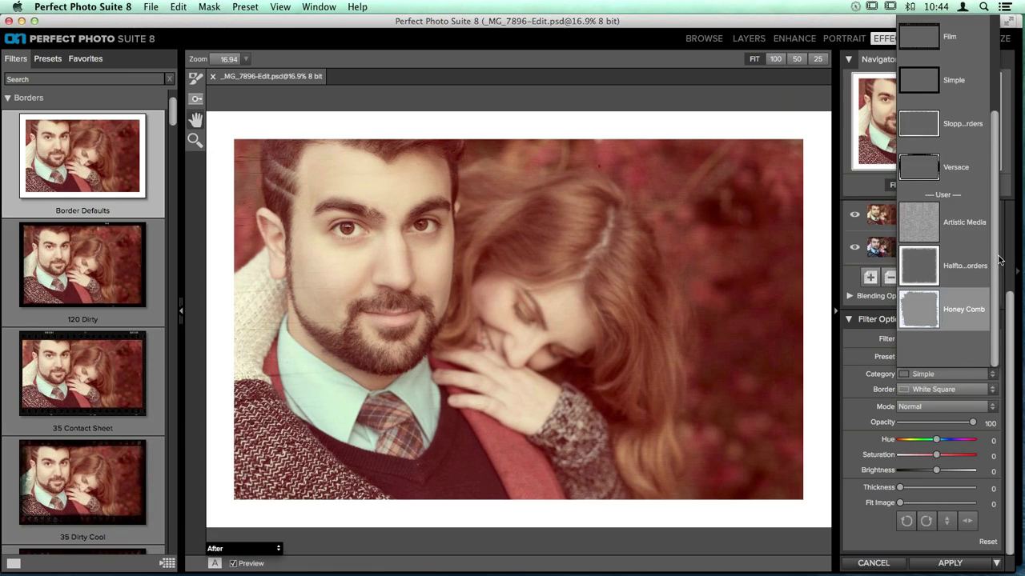
left_click_drag(998, 257, 1003, 122)
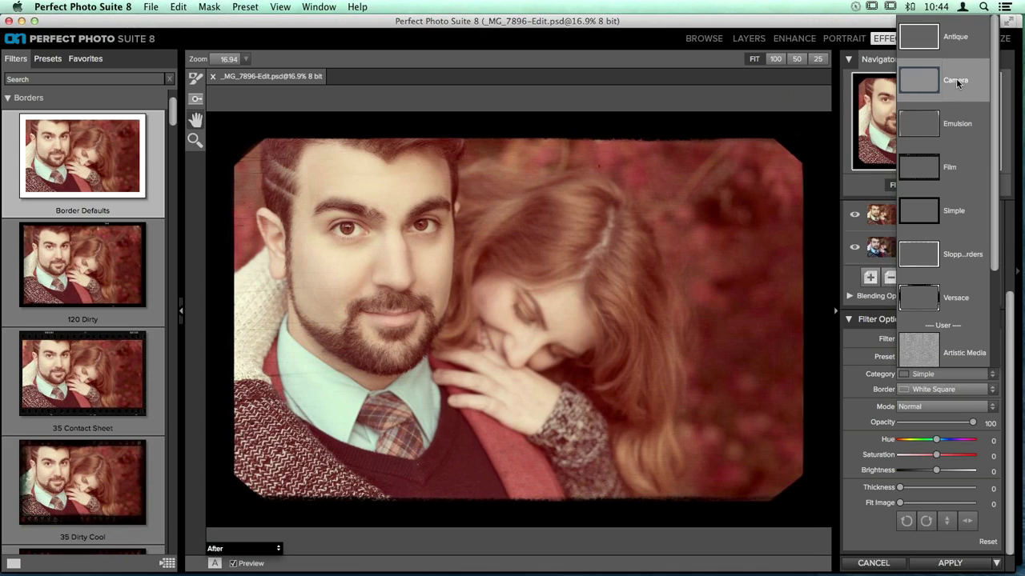
left_click(957, 83)
left_click(951, 392)
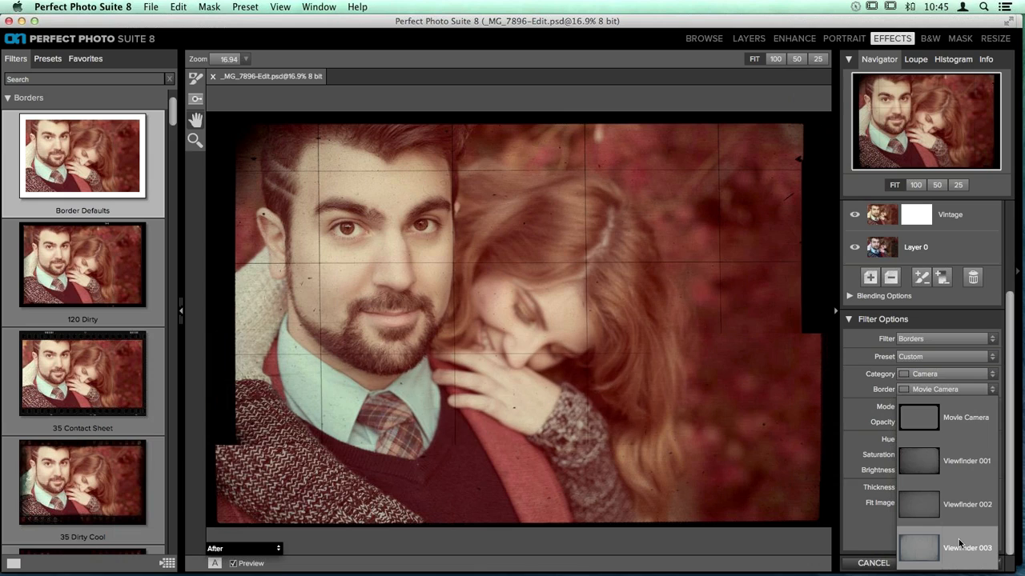
left_click(937, 378)
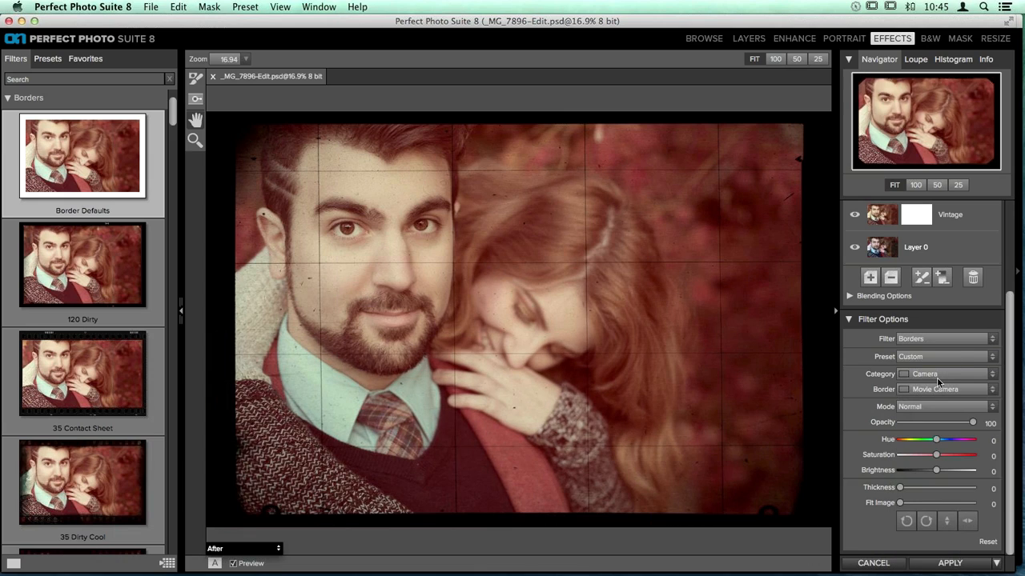
Step: Switch the border category to Film and preview the Medium Format Dirty 002 border
left_click(937, 376)
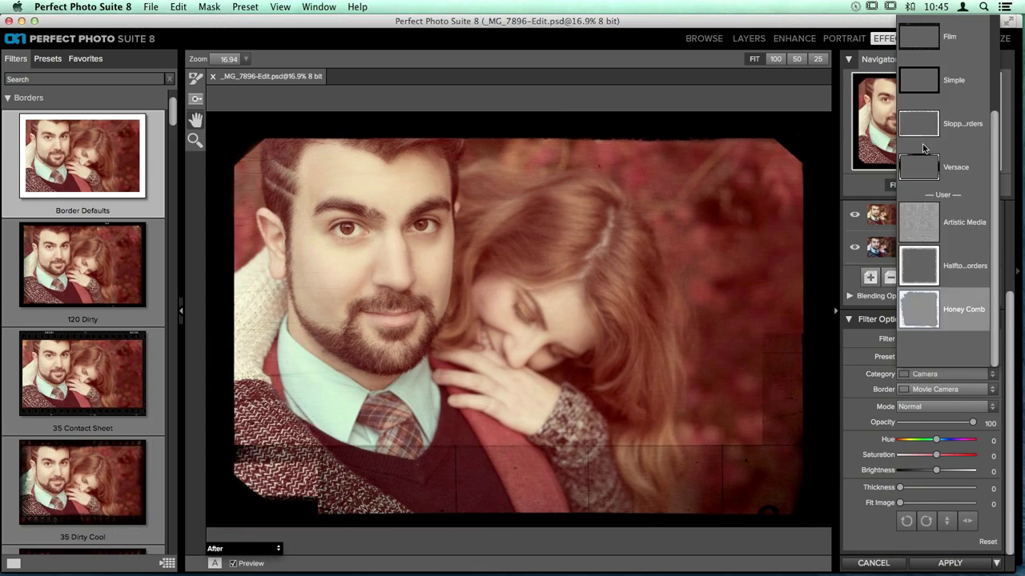
left_click(953, 84)
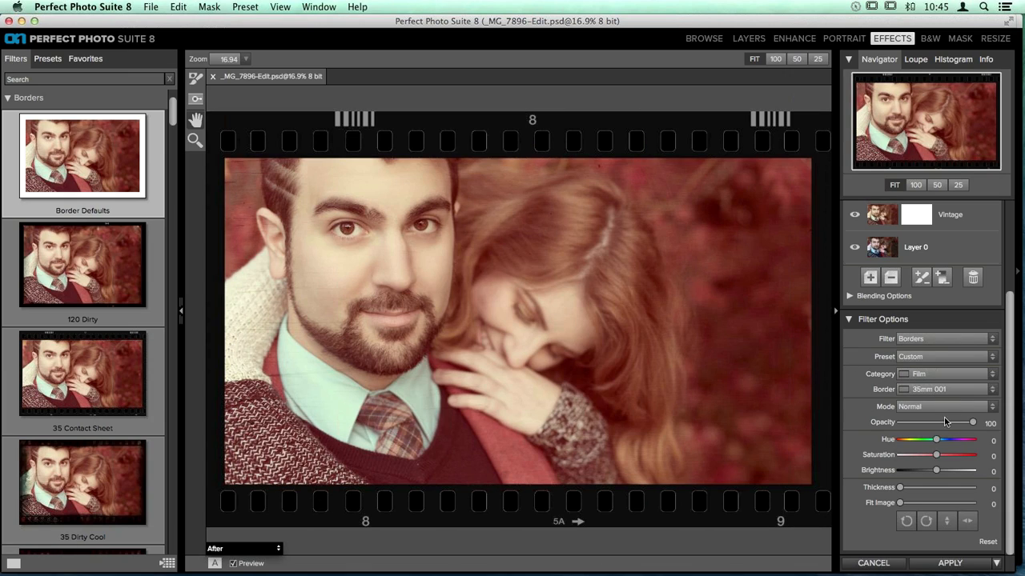
left_click(927, 389)
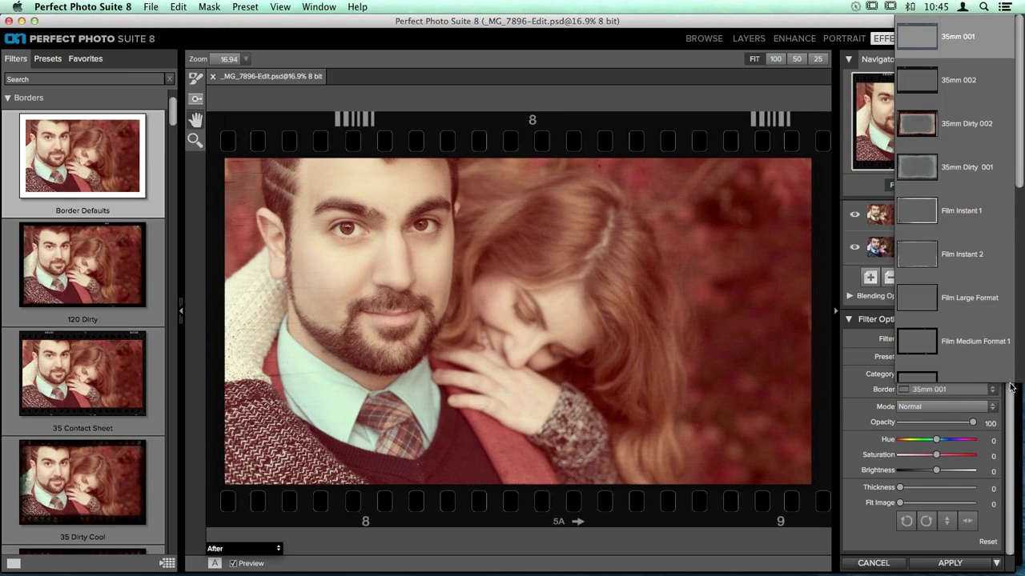
left_click_drag(1021, 172, 1006, 327)
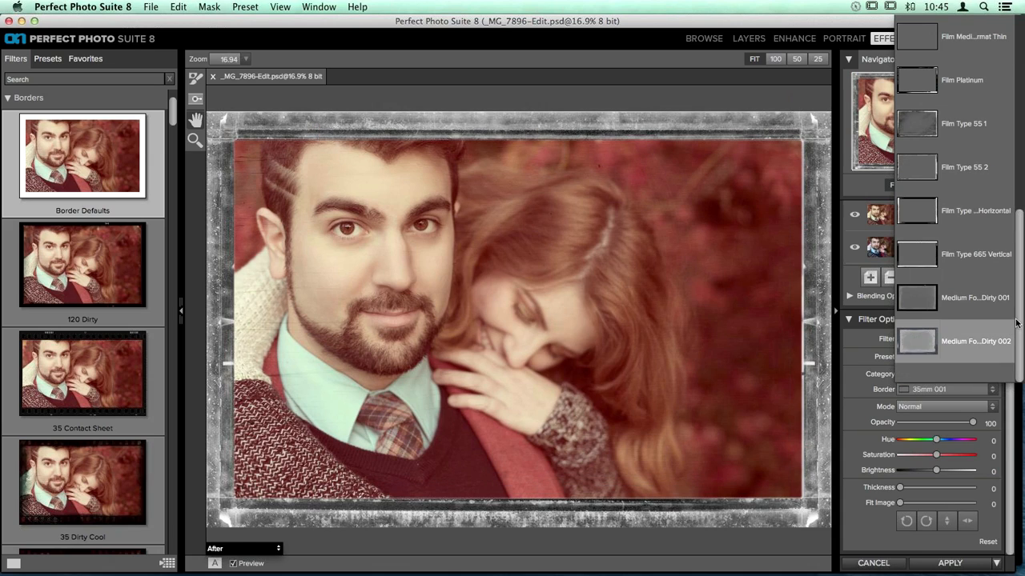
left_click(997, 344)
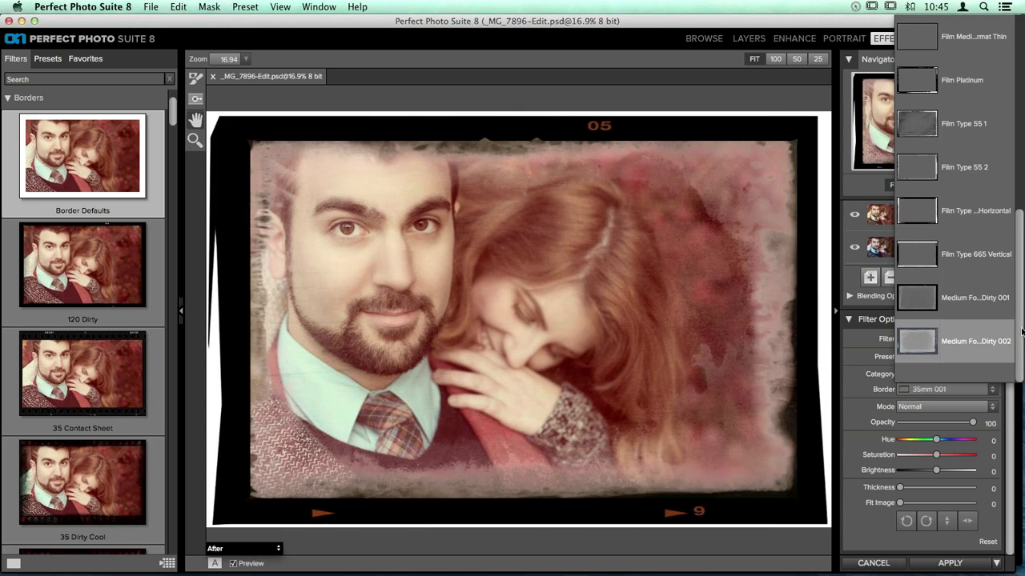
Step: Compare the Film Medium Format, Film Large Format and Film Instant 2 borders, and choose Film Platinum
left_click_drag(1021, 326, 1022, 218)
left_click(948, 210)
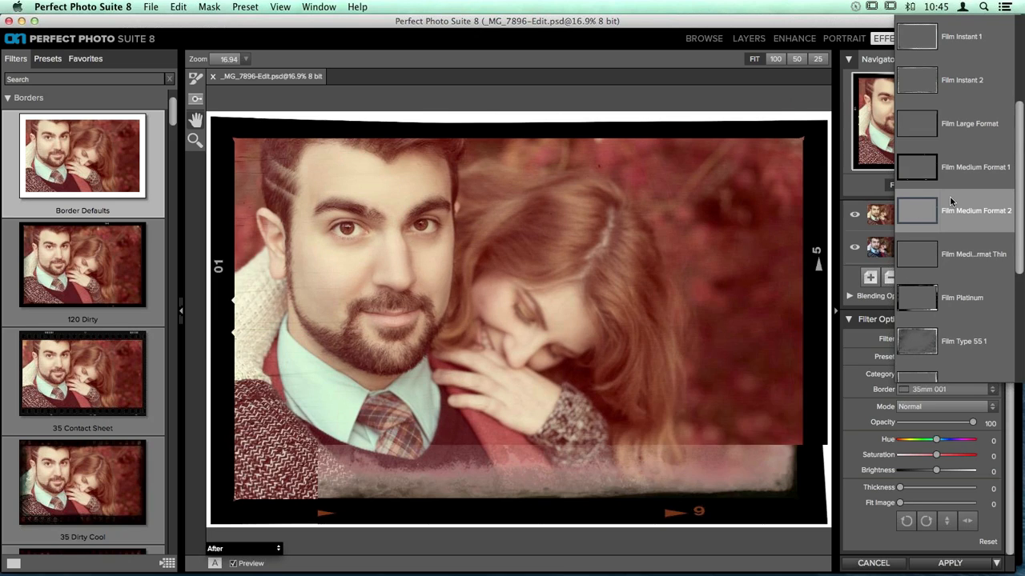
left_click(969, 171)
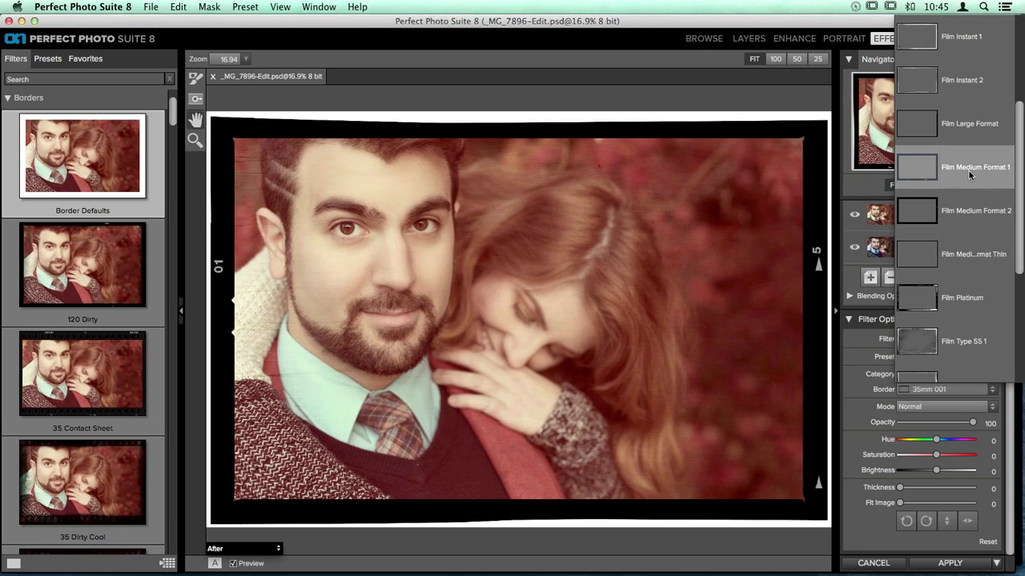
left_click(970, 128)
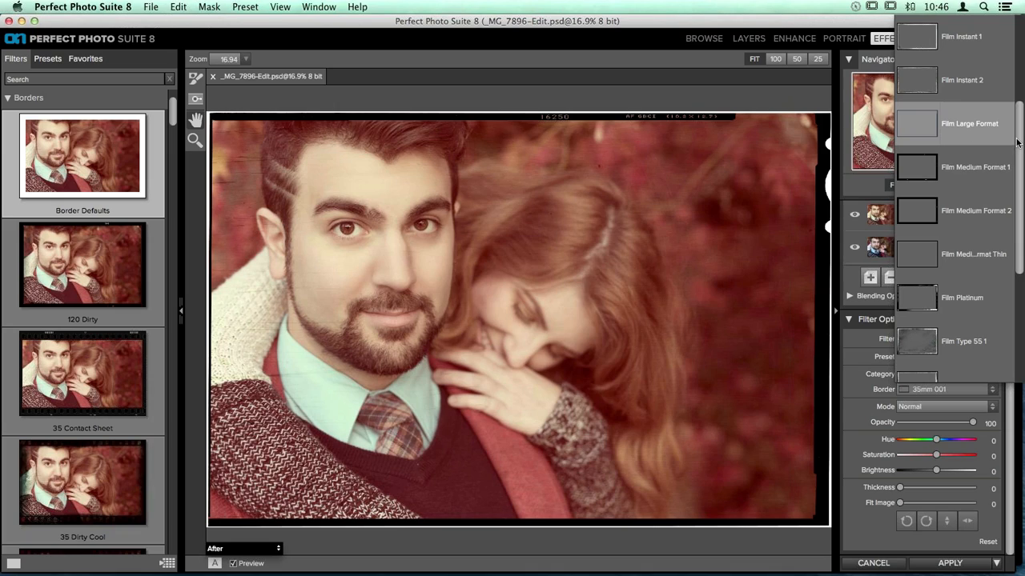
scroll(1019, 143, "up", 3)
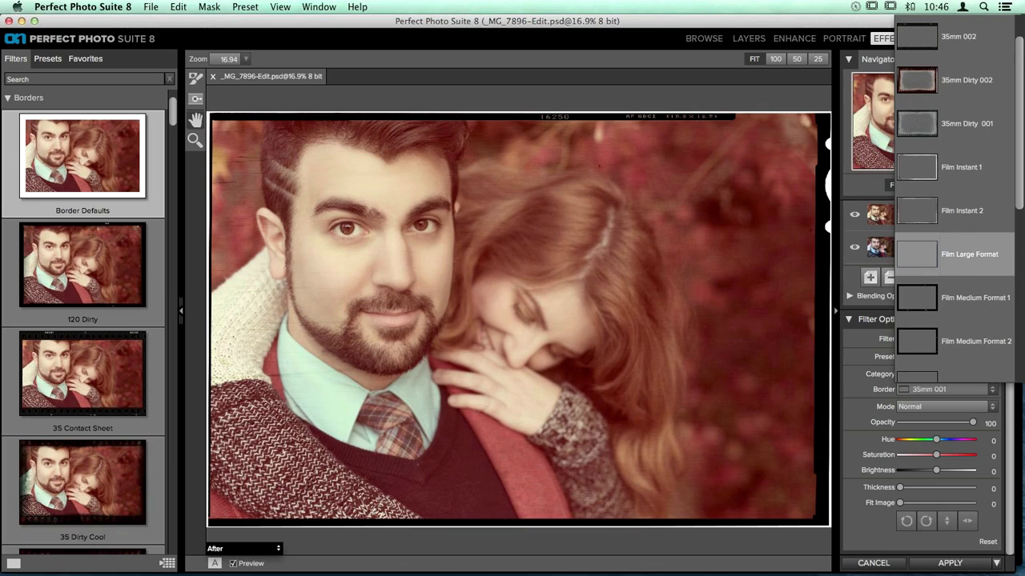
scroll(945, 130, "down", 1)
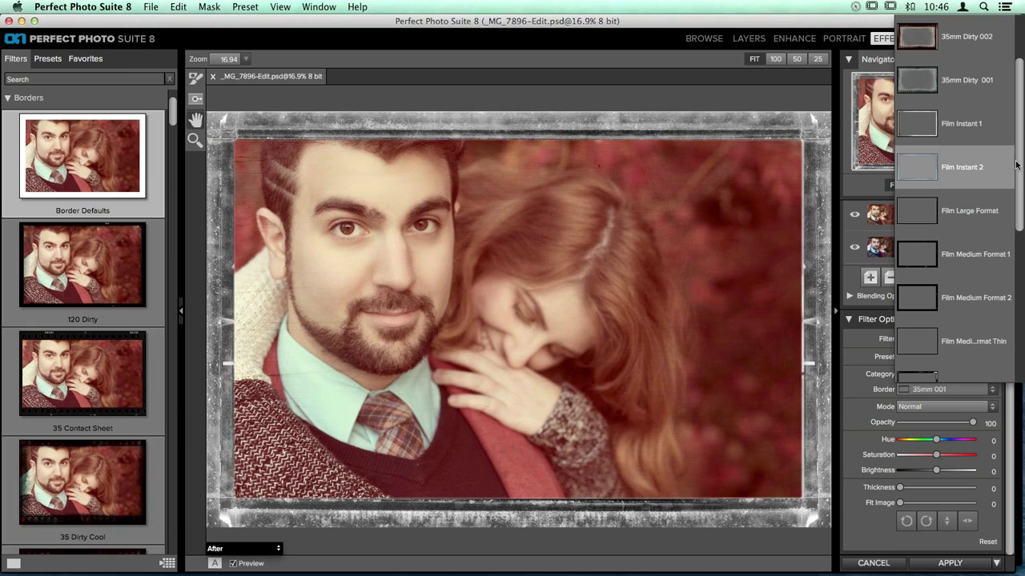
left_click_drag(1020, 166, 1016, 265)
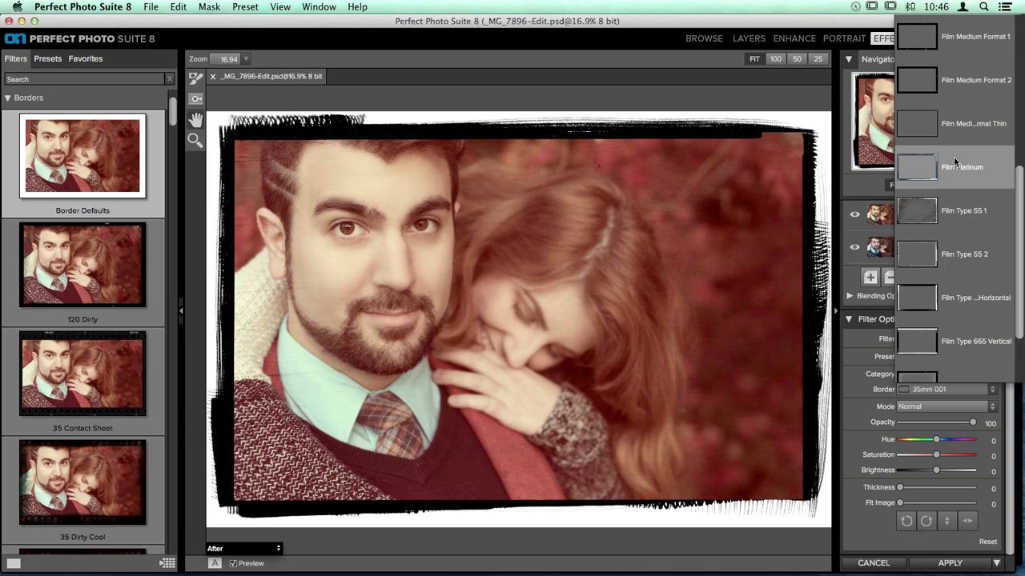
left_click(967, 167)
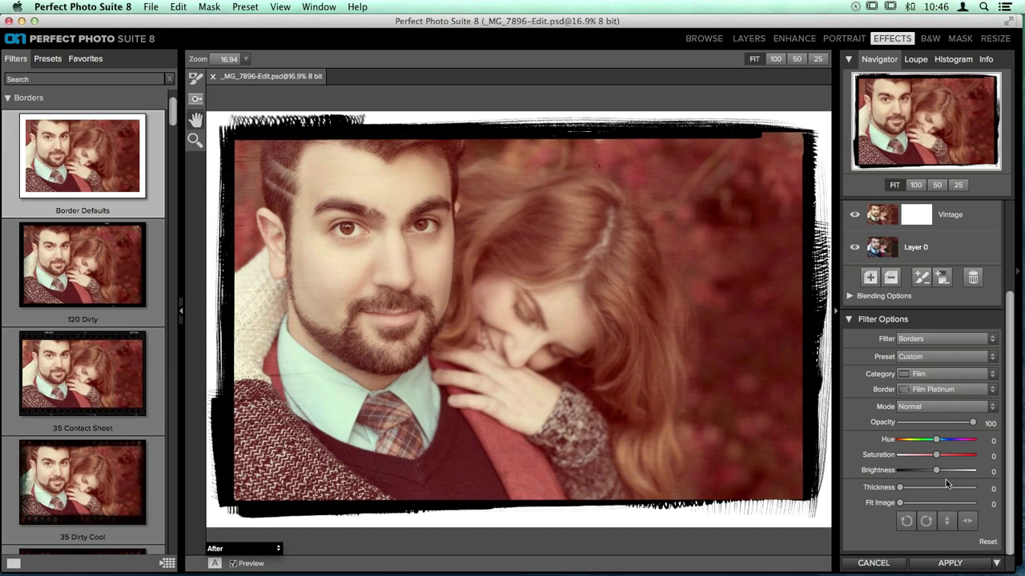
Step: Preview Medium Format Dirty 002 before going back to Film Platinum, and try a border thickness of 8 before returning it to 0
left_click(980, 391)
scroll(982, 376, "down", 2)
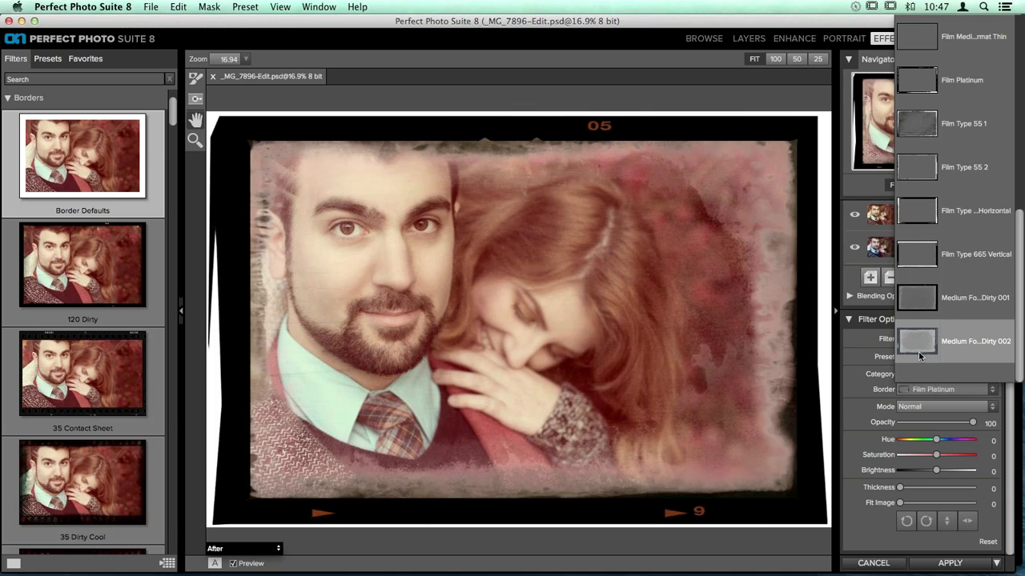
scroll(919, 356, "up", 3)
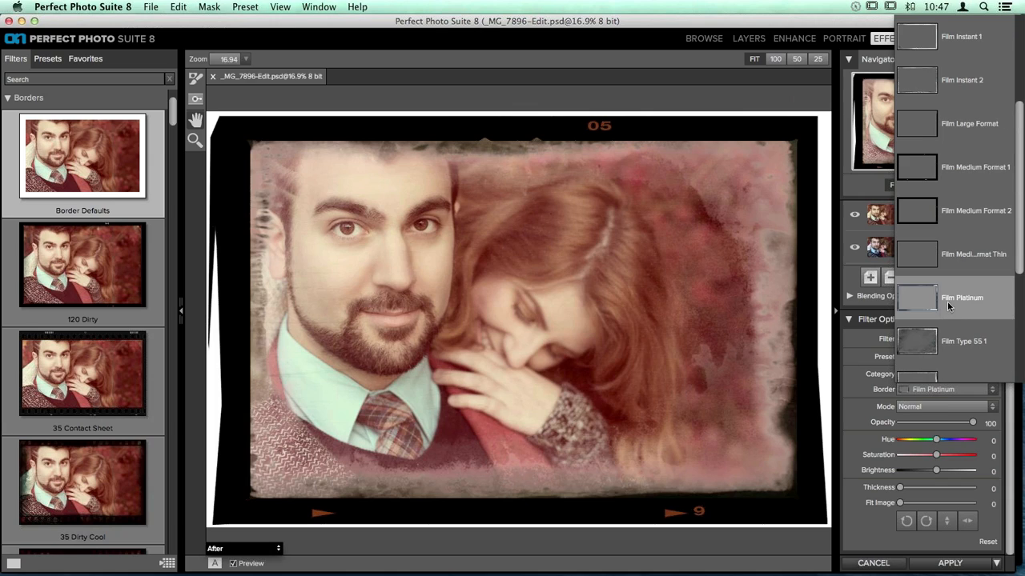
left_click(947, 301)
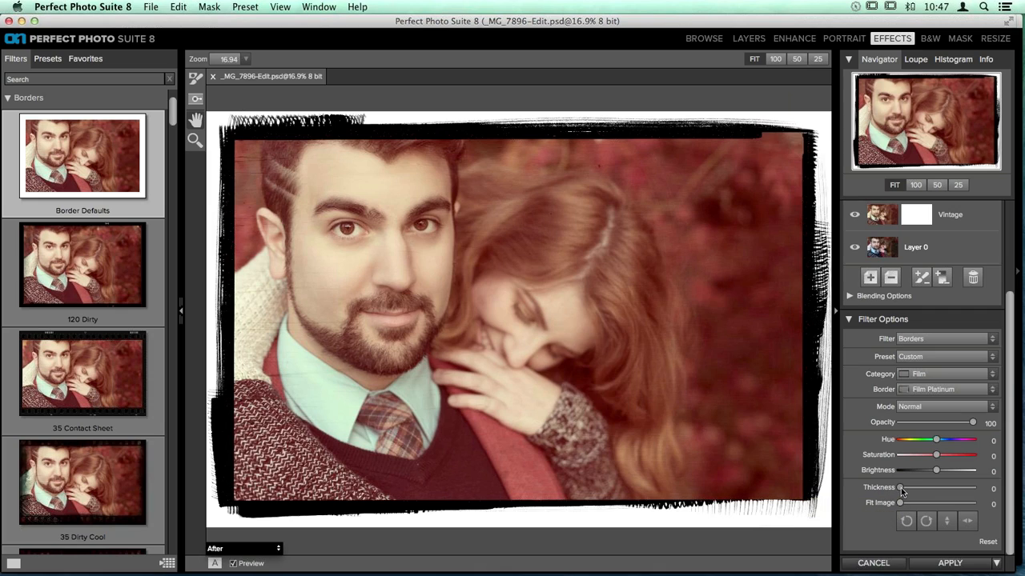
left_click_drag(902, 490, 930, 493)
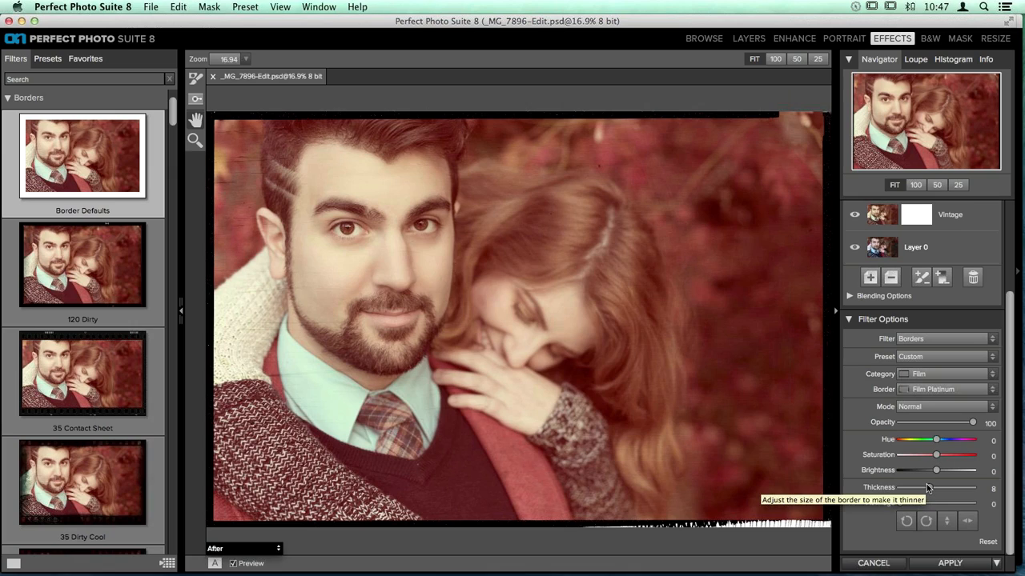
left_click_drag(931, 487, 904, 485)
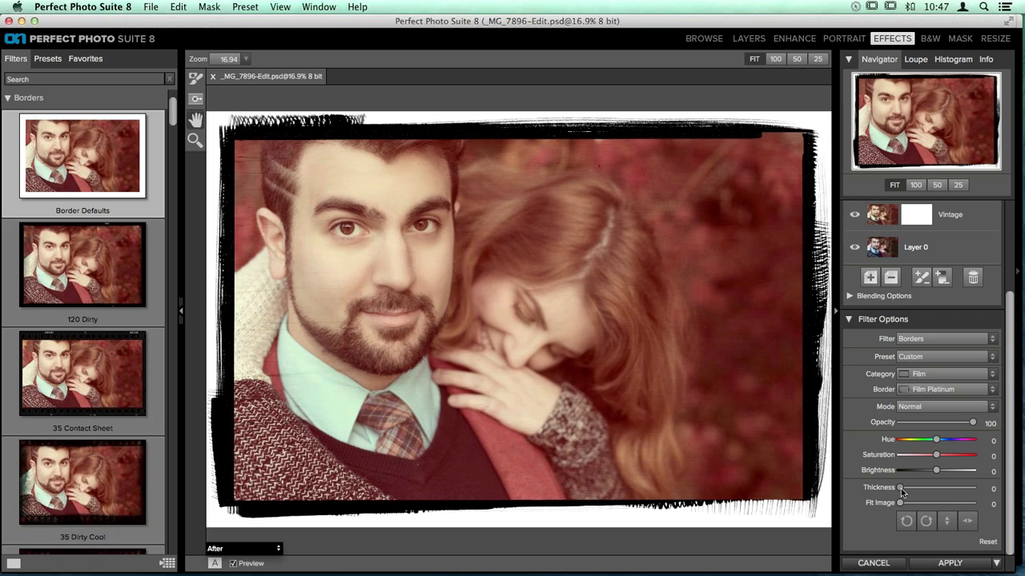
Step: Compare the photo with and without the effects, and set the border's Fit Image to 9
key("super+p")
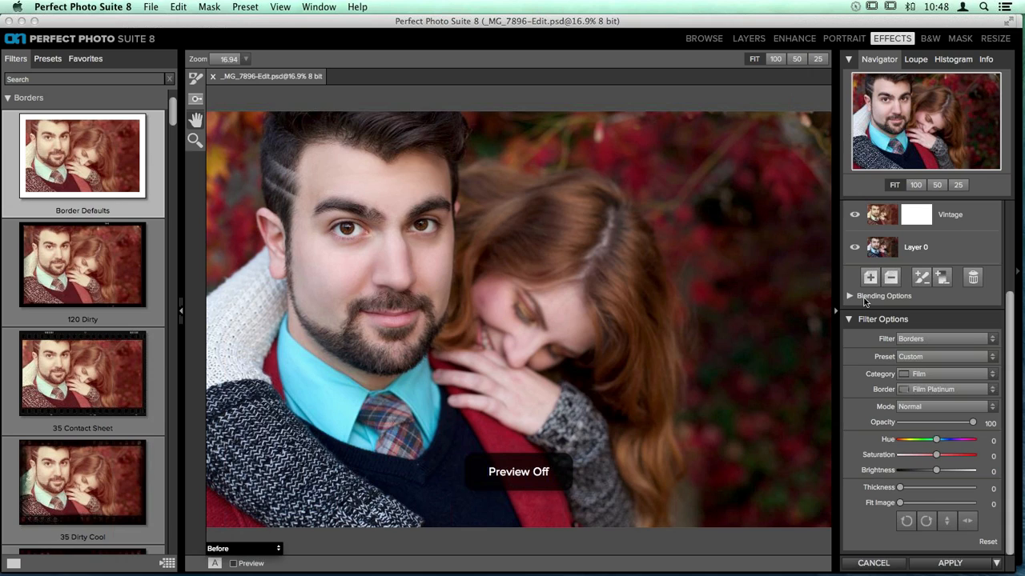
key("super+p")
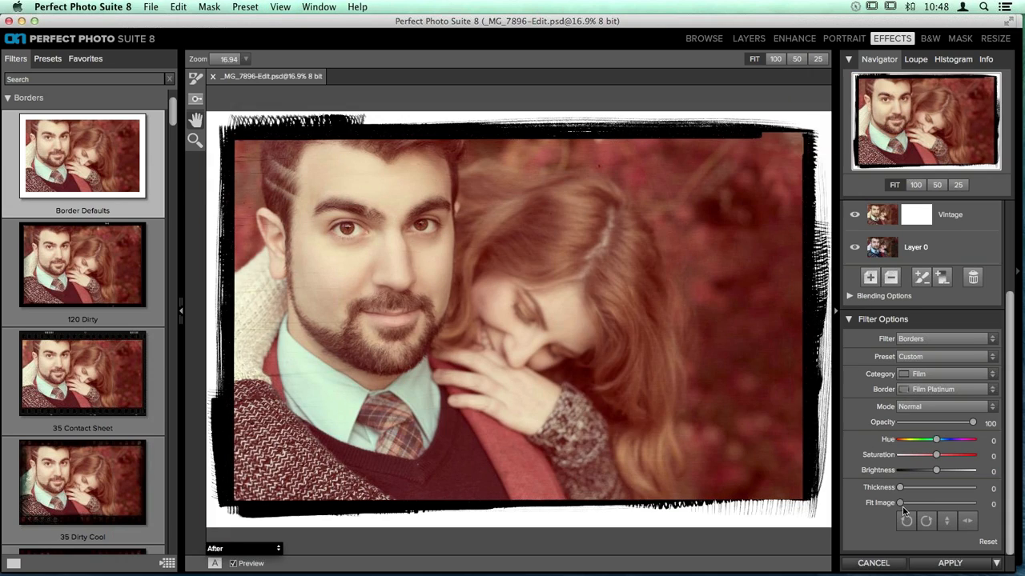
left_click_drag(899, 506, 933, 510)
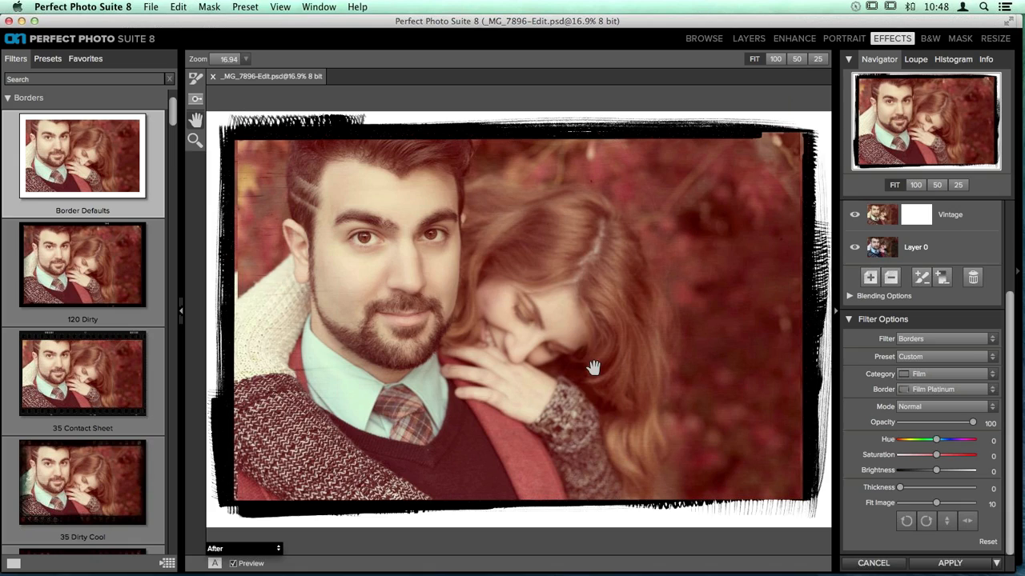
left_click_drag(937, 503, 934, 503)
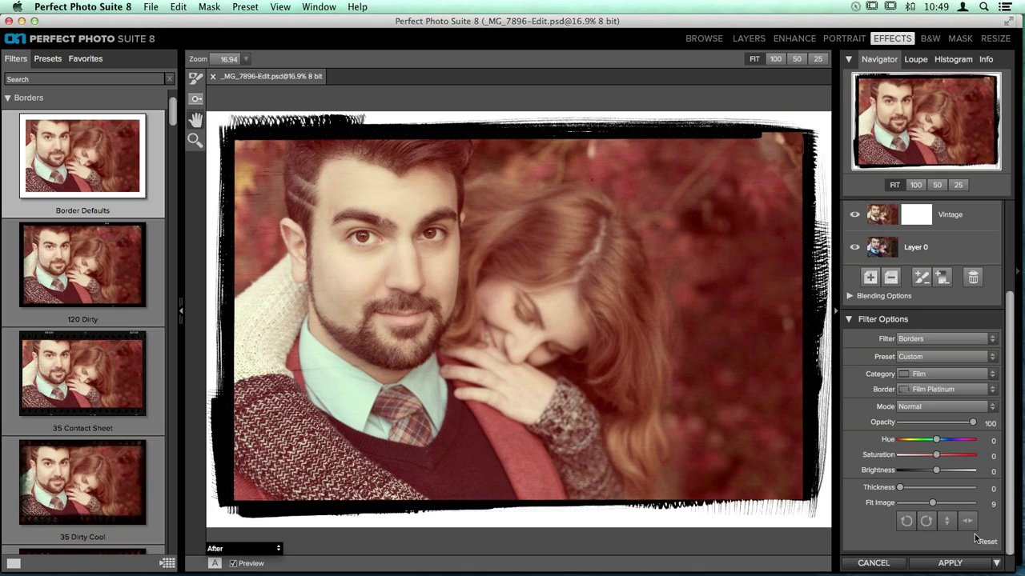
Step: Change the border to Film Type 55 2, keeping Fit Image at 9
scroll(970, 520, "up", 3)
scroll(967, 507, "down", 5)
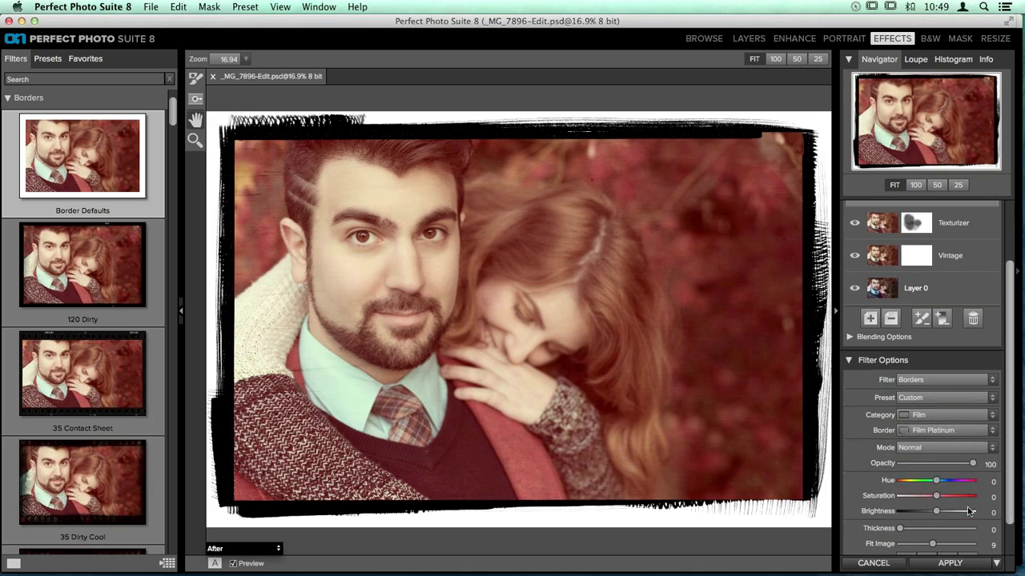
left_click(968, 414)
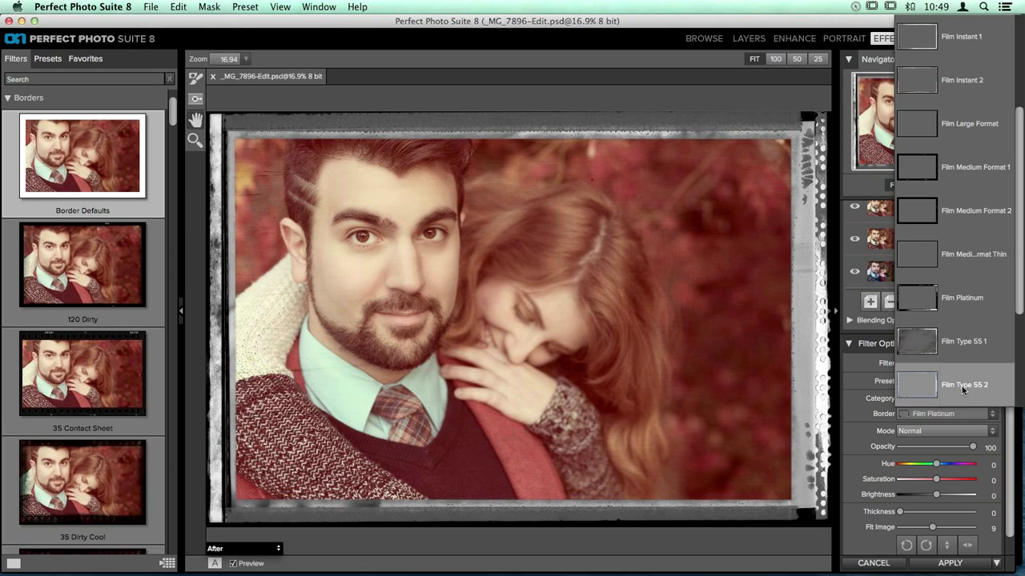
left_click(963, 387)
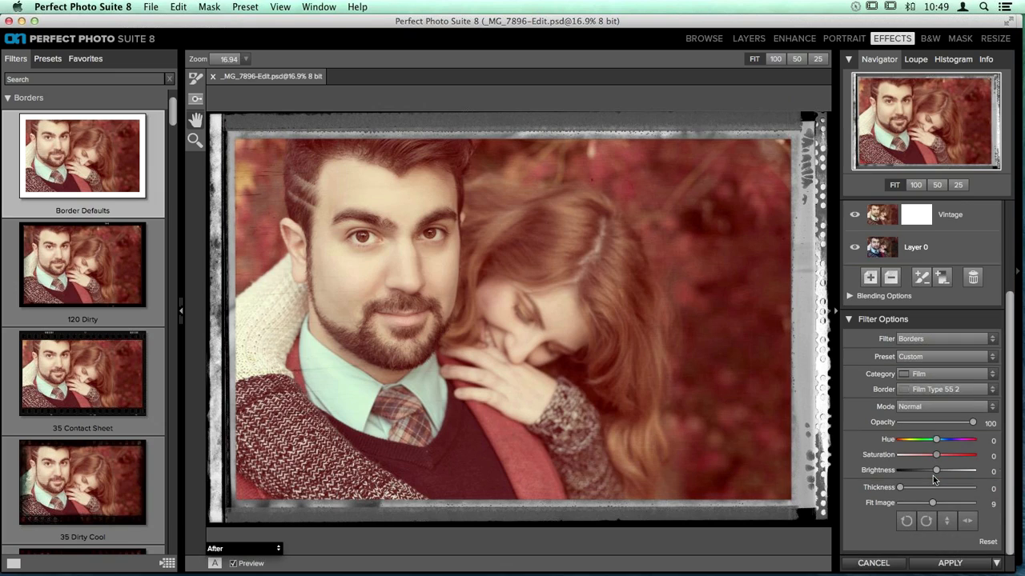
mouse_move(933, 503)
left_mouse_down()
mouse_move(863, 502)
mouse_move(931, 504)
left_mouse_up()
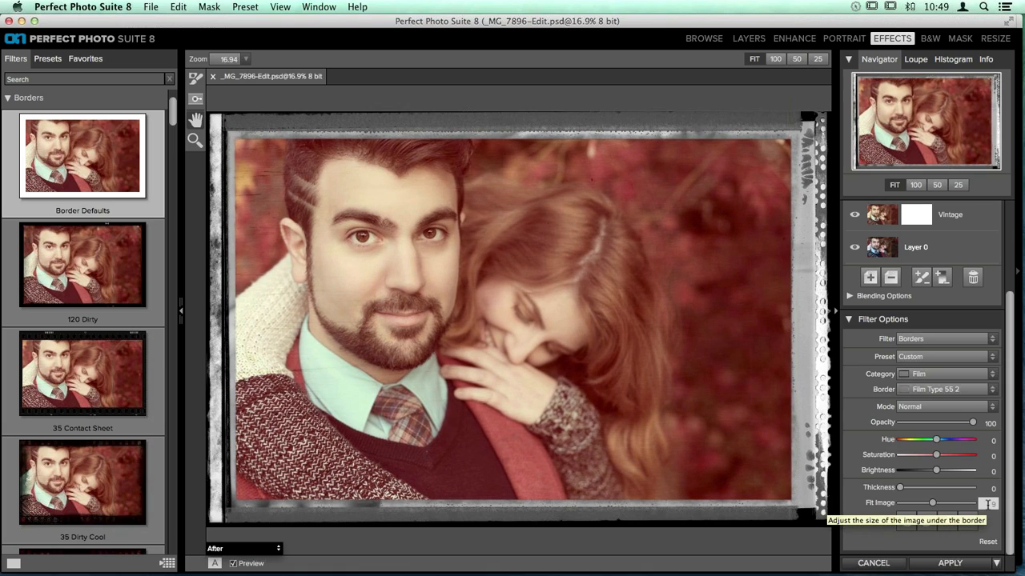
Step: Try the border's brightness at both extremes before setting it to -49, and preview other blending modes before keeping Normal
scroll(898, 493, "up", 1)
left_click_drag(936, 478, 902, 481)
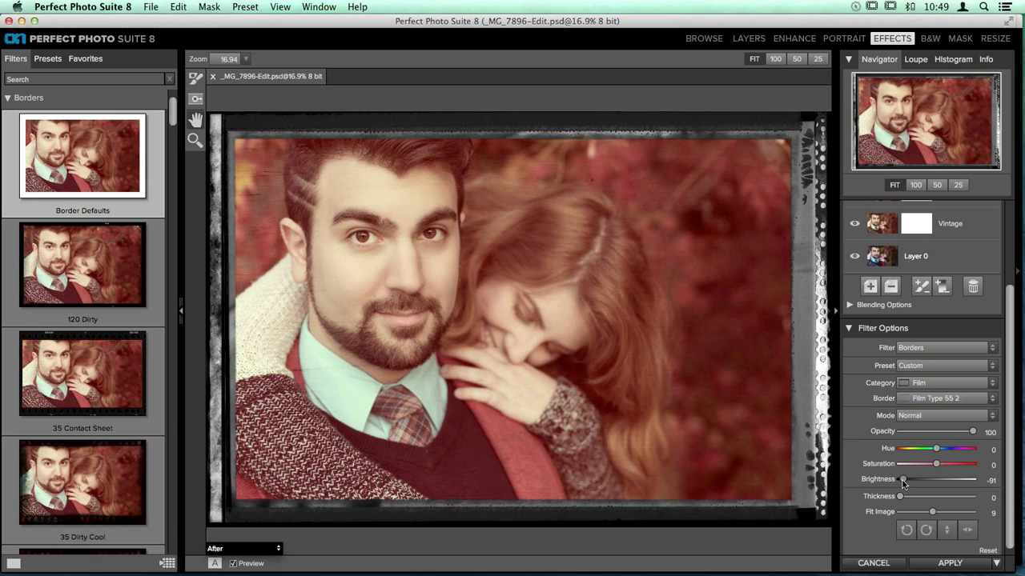
left_click_drag(903, 480, 967, 486)
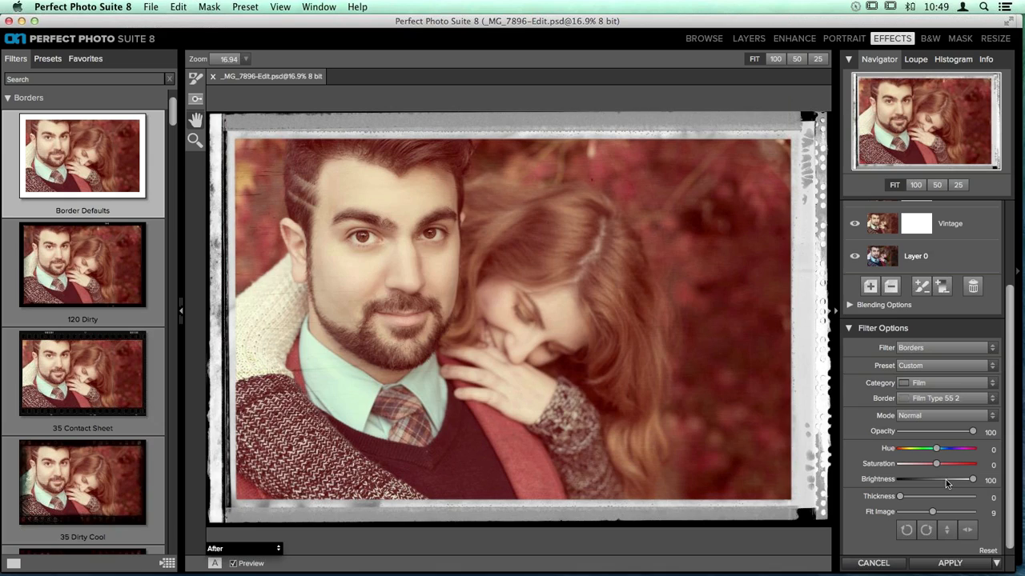
left_click(917, 478)
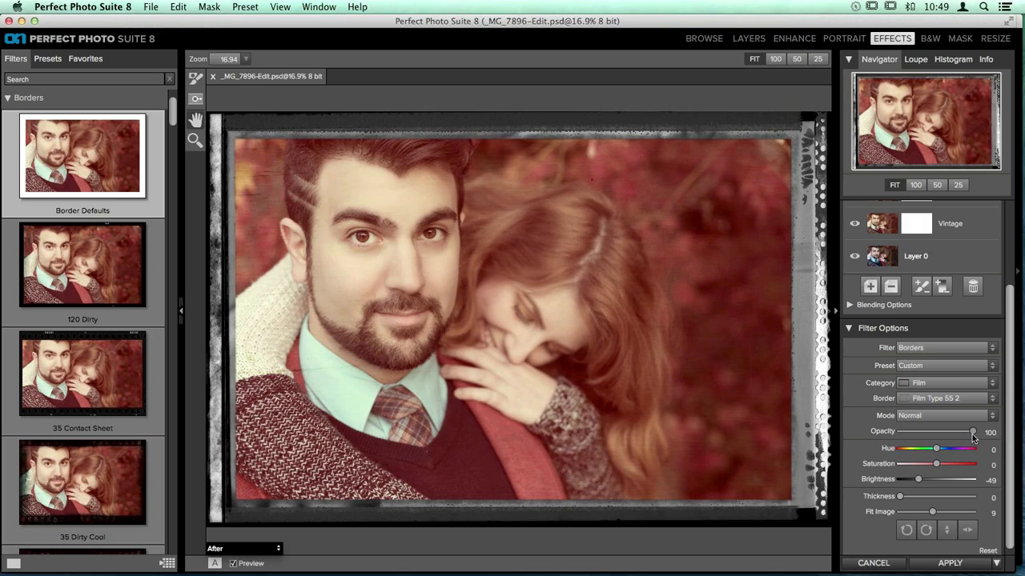
left_click(932, 416)
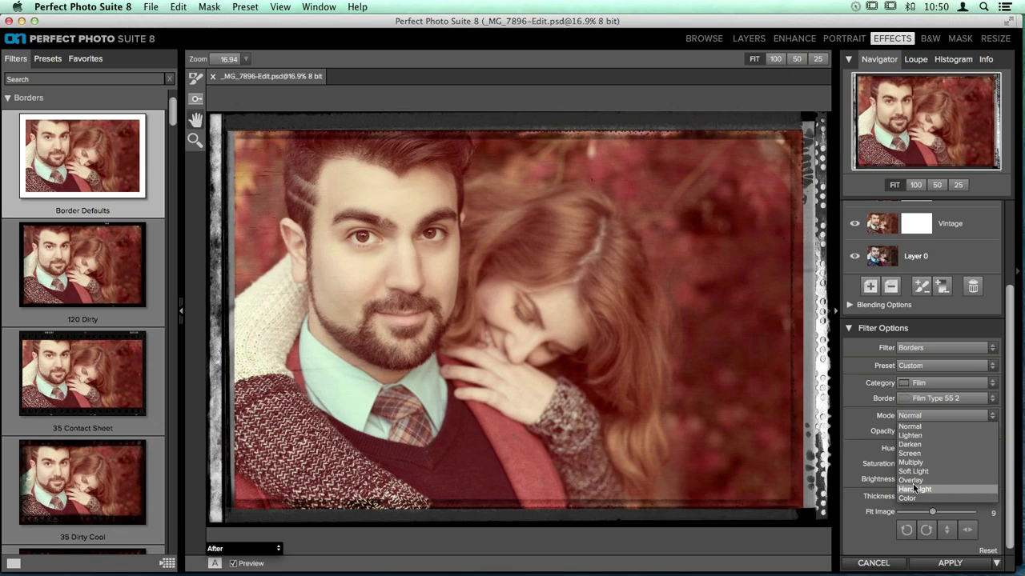
left_click(921, 429)
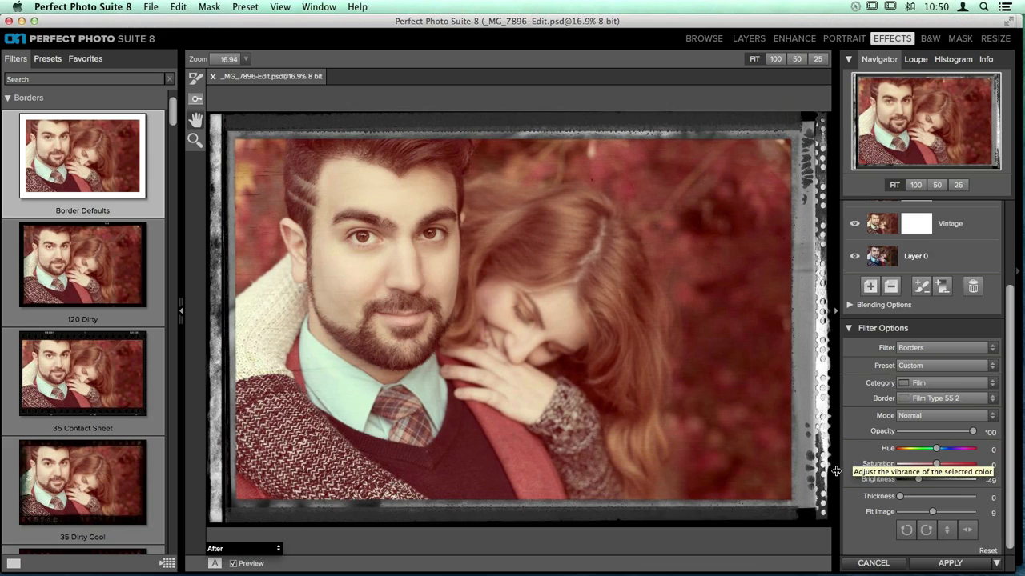
Step: Save the filter stack as a new preset named "Faded Type 55 Film Look" in the custom Film Presets category
scroll(952, 419, "up", 5)
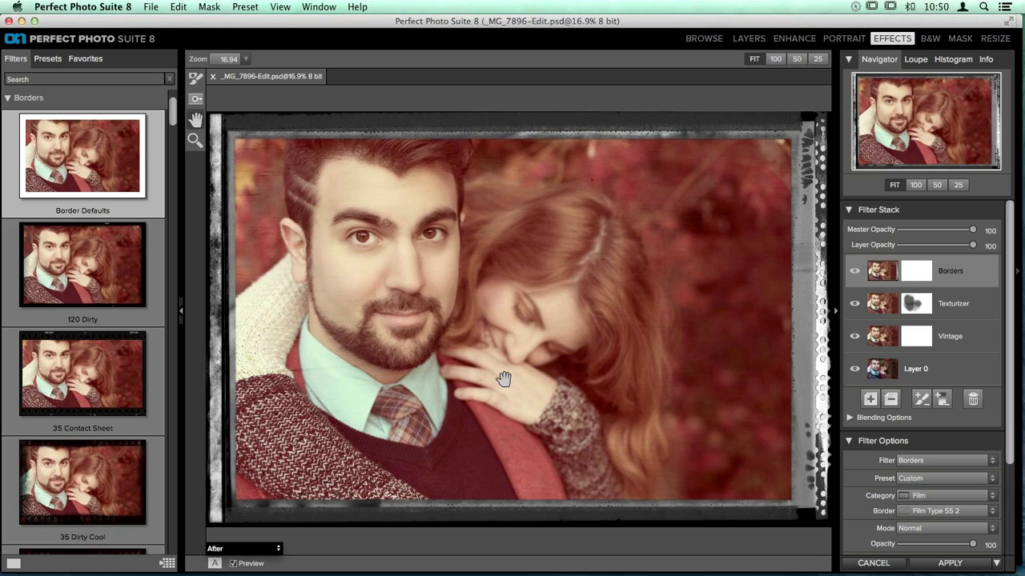
left_click(248, 6)
left_click(247, 21)
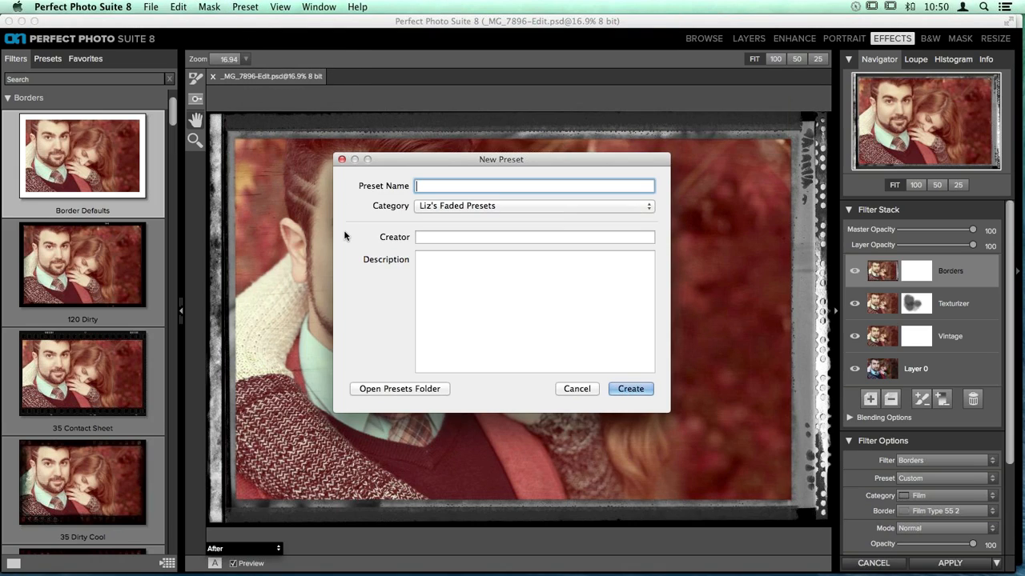
type("Faded Type 55 Film Look")
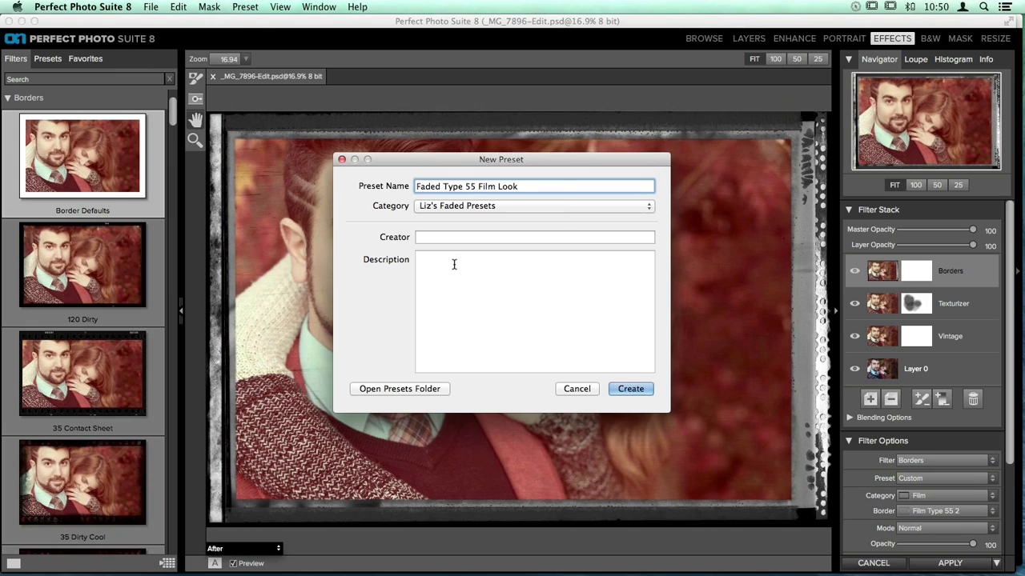
left_click(489, 206)
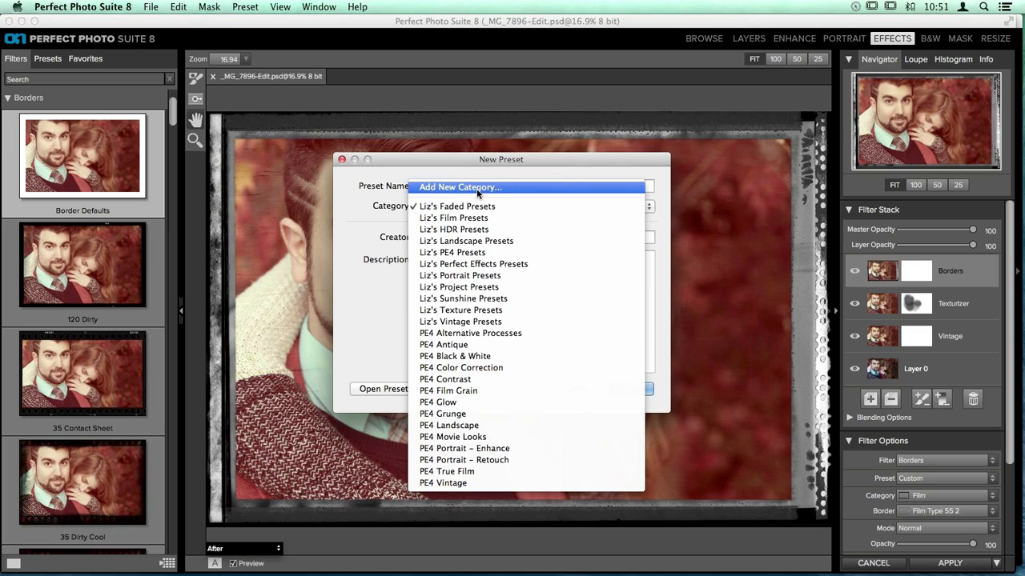
left_click(500, 224)
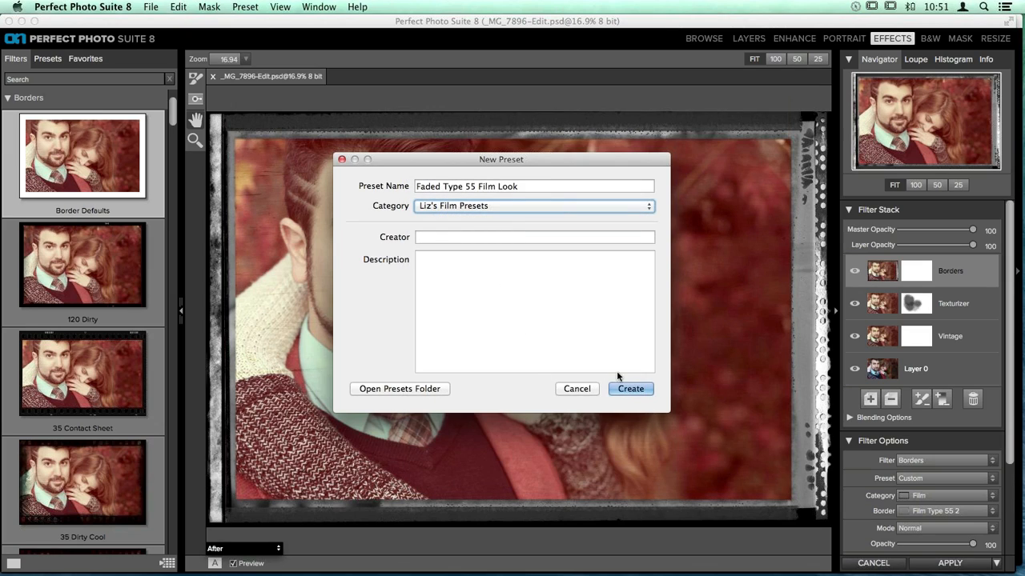
left_click(629, 389)
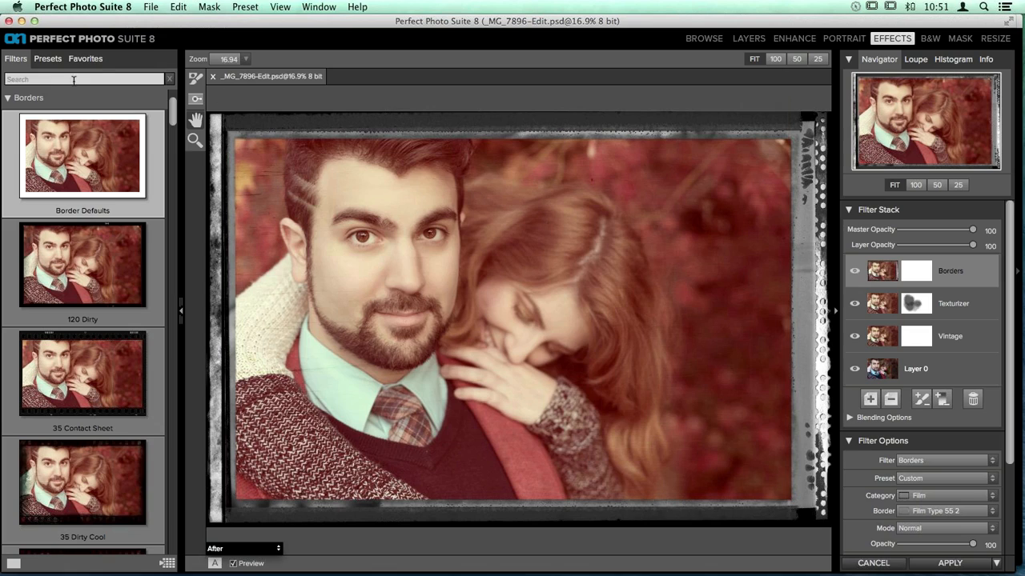
Step: Look through the custom Film Presets category to find the saved Faded Type 55 Film Look preset and examine its neighbours
left_click(44, 60)
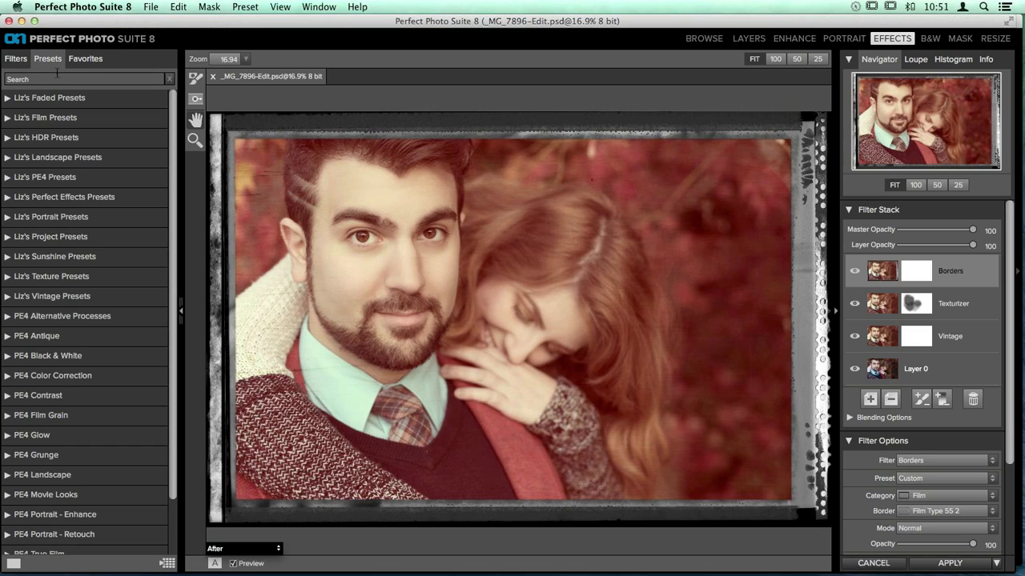
left_click(152, 118)
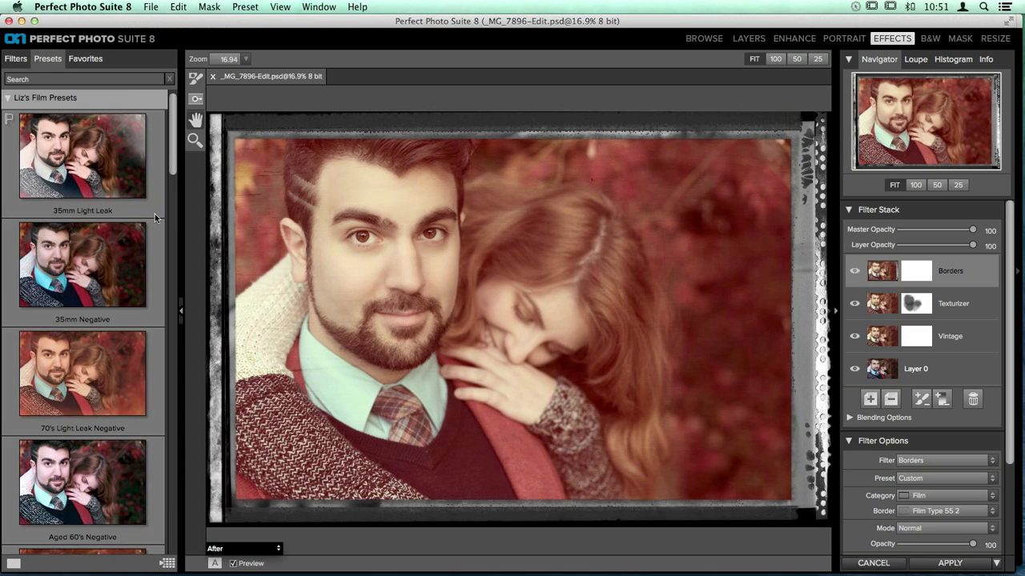
scroll(151, 173, "down", 3)
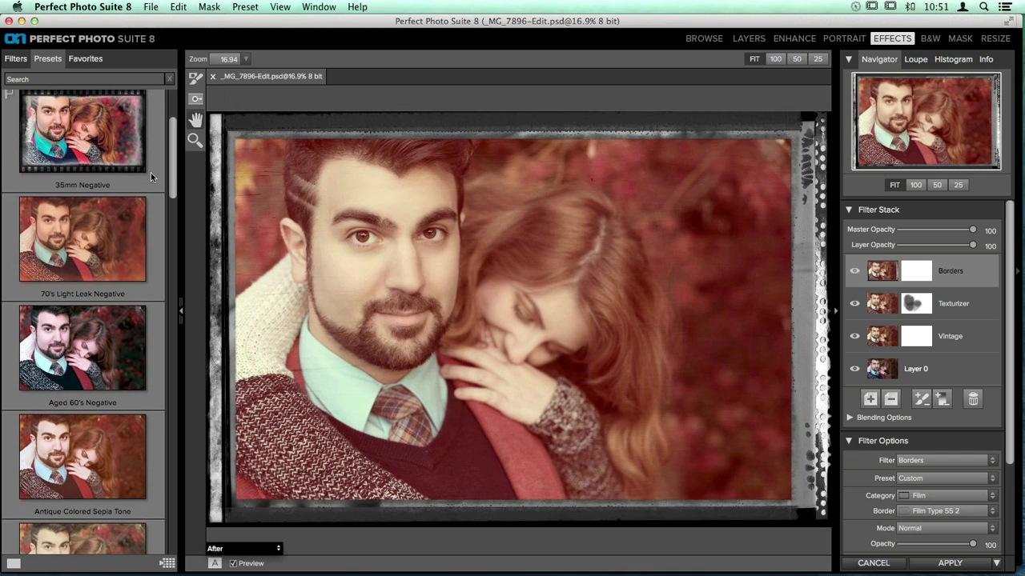
scroll(150, 173, "down", 2)
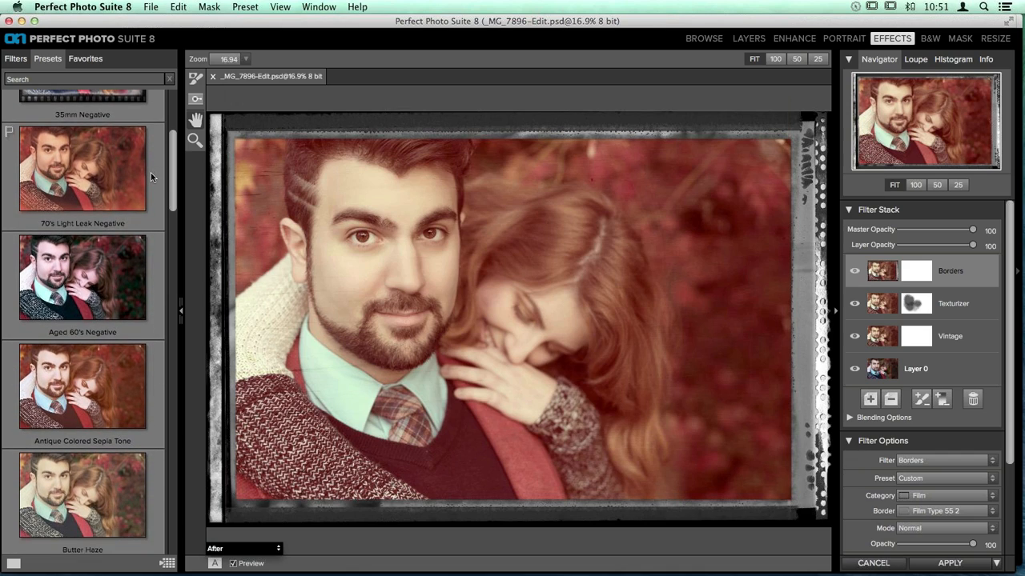
scroll(151, 173, "down", 1)
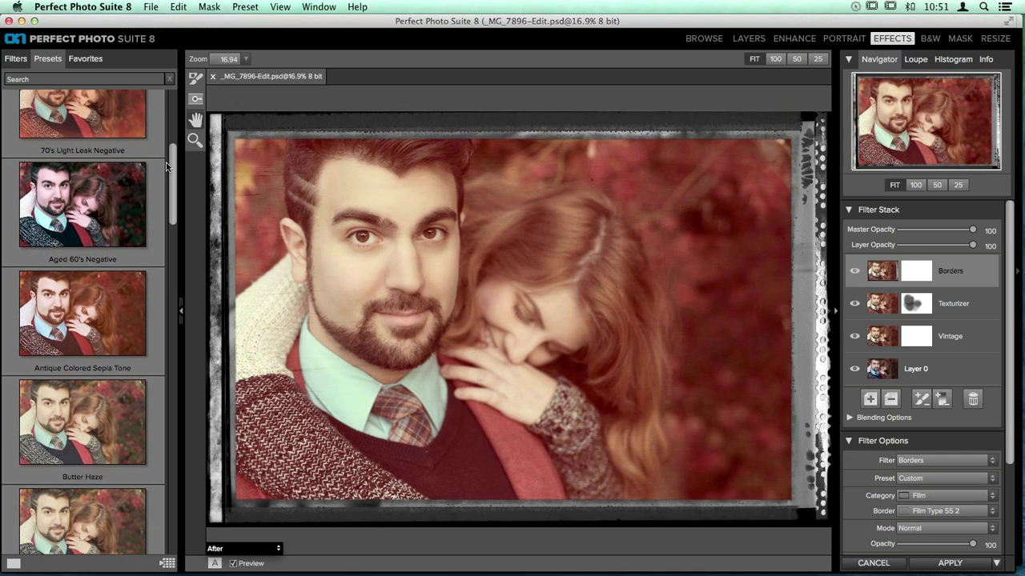
scroll(166, 166, "down", 2)
scroll(158, 171, "down", 1)
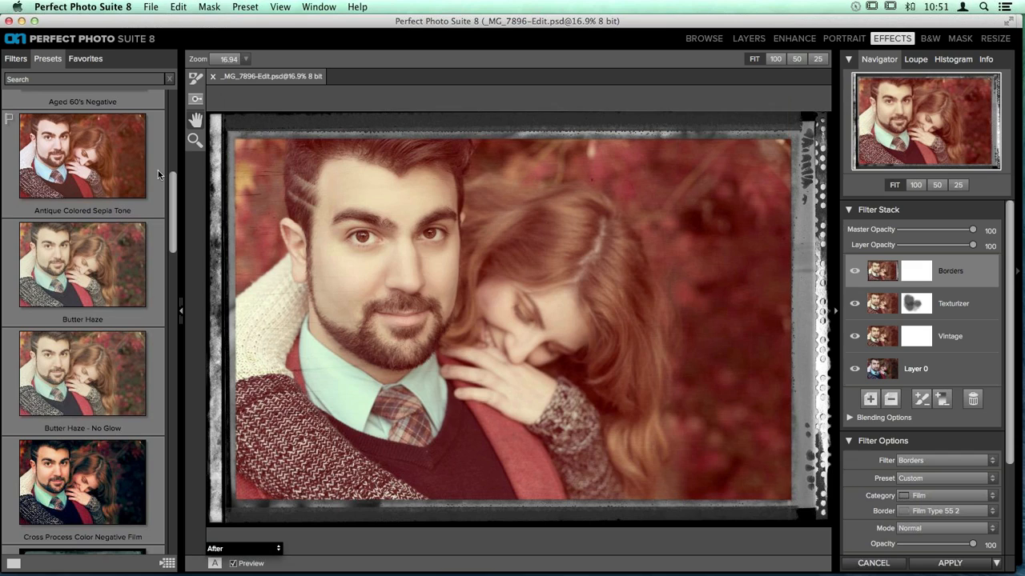
scroll(158, 170, "down", 2)
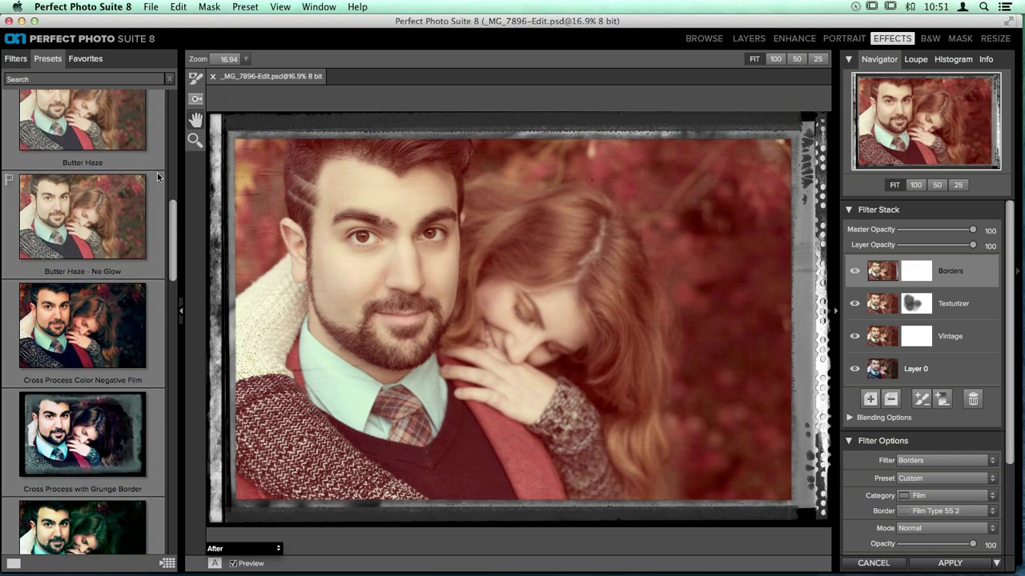
scroll(157, 173, "down", 3)
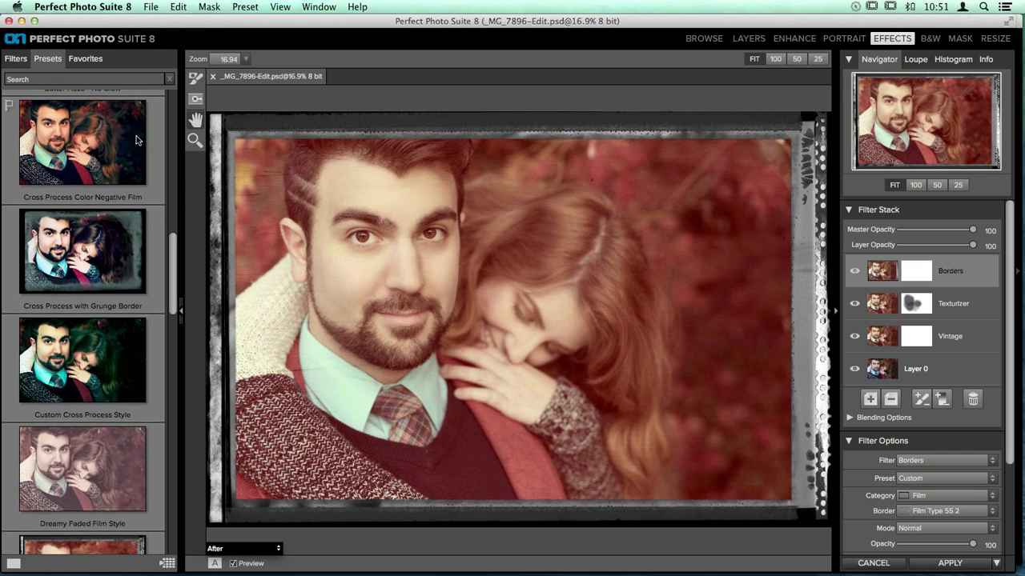
scroll(164, 118, "down", 3)
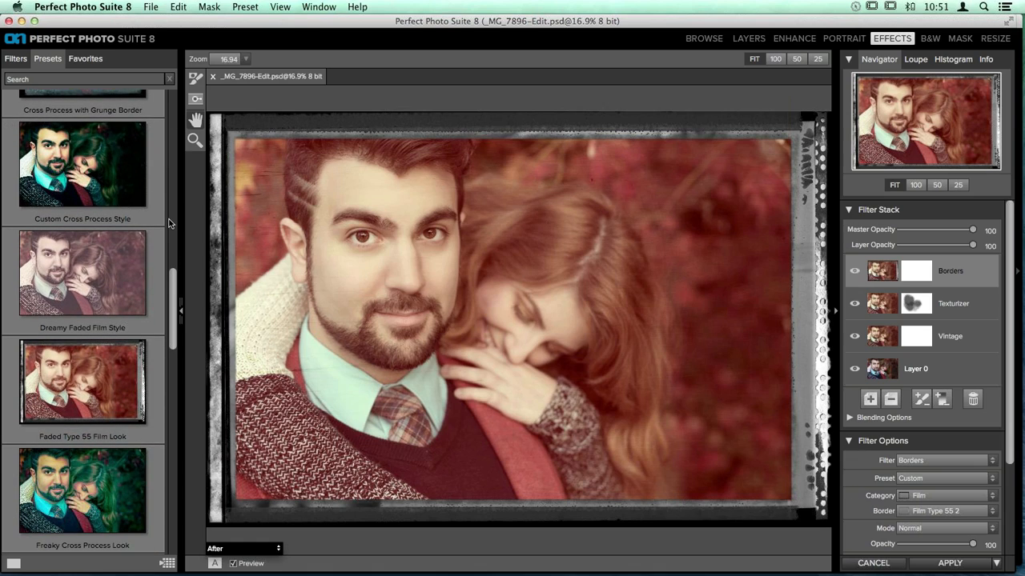
scroll(170, 223, "down", 3)
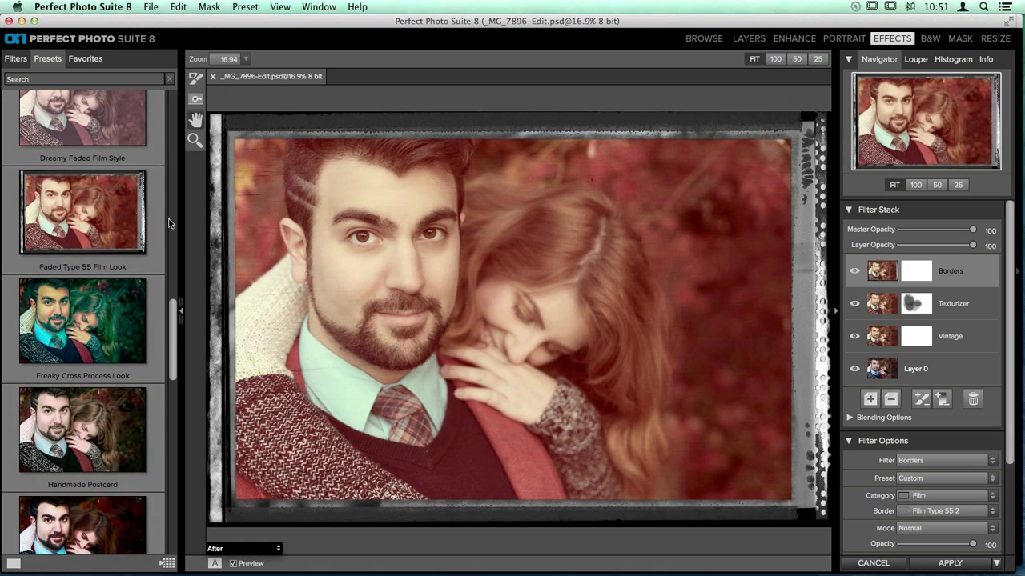
scroll(168, 223, "down", 1)
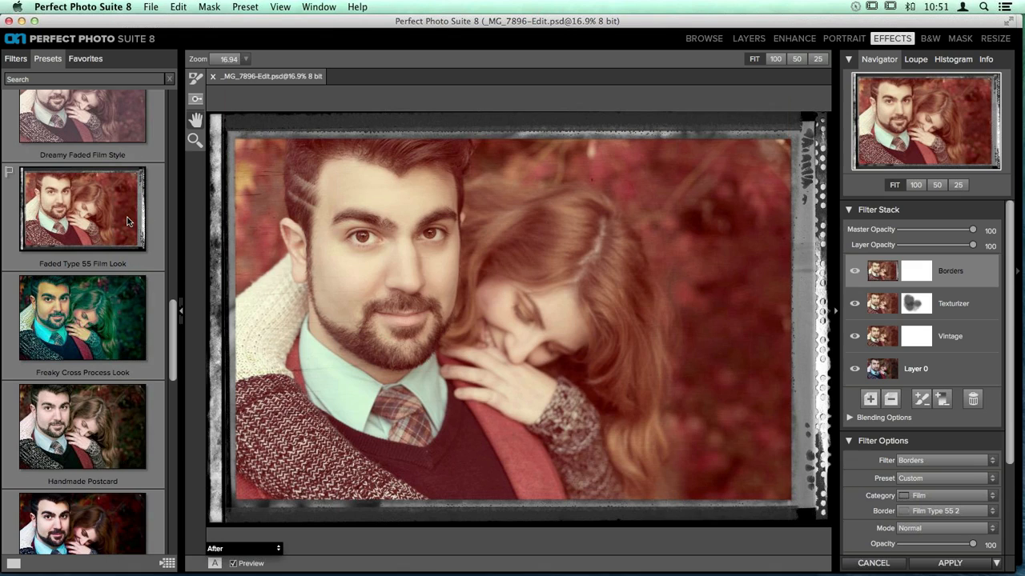
scroll(146, 216, "down", 7)
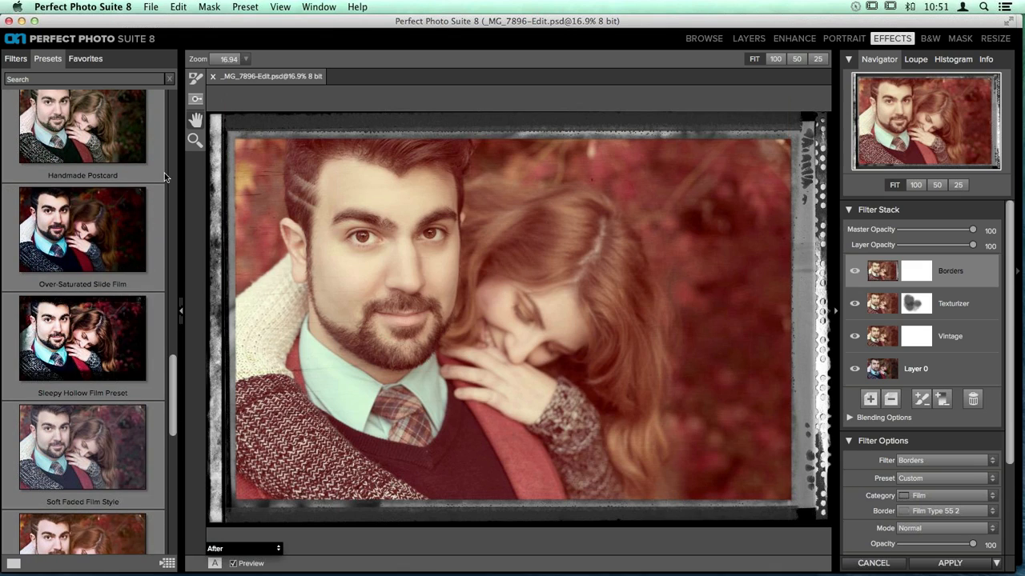
scroll(164, 173, "down", 4)
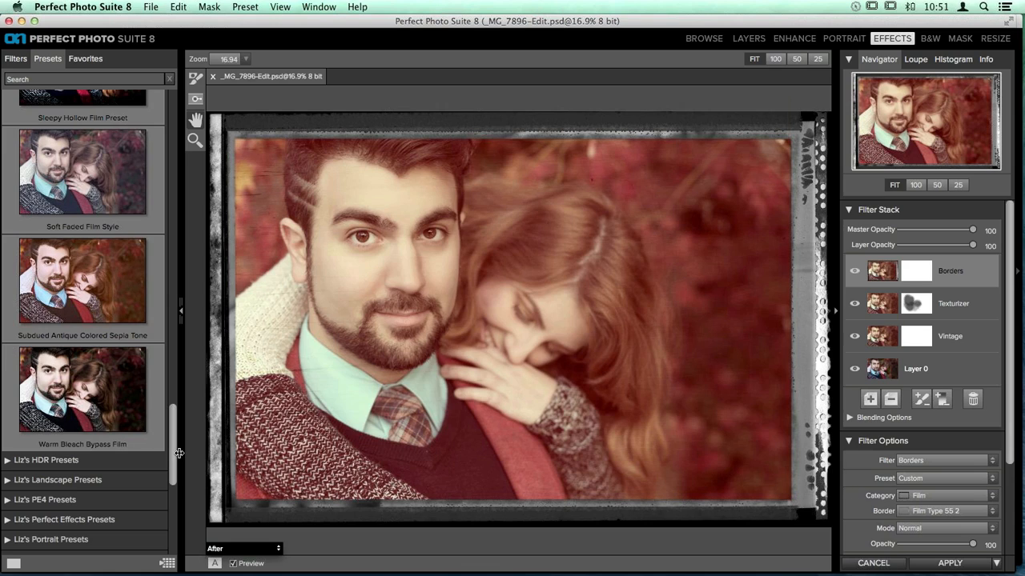
left_click_drag(171, 455, 181, 120)
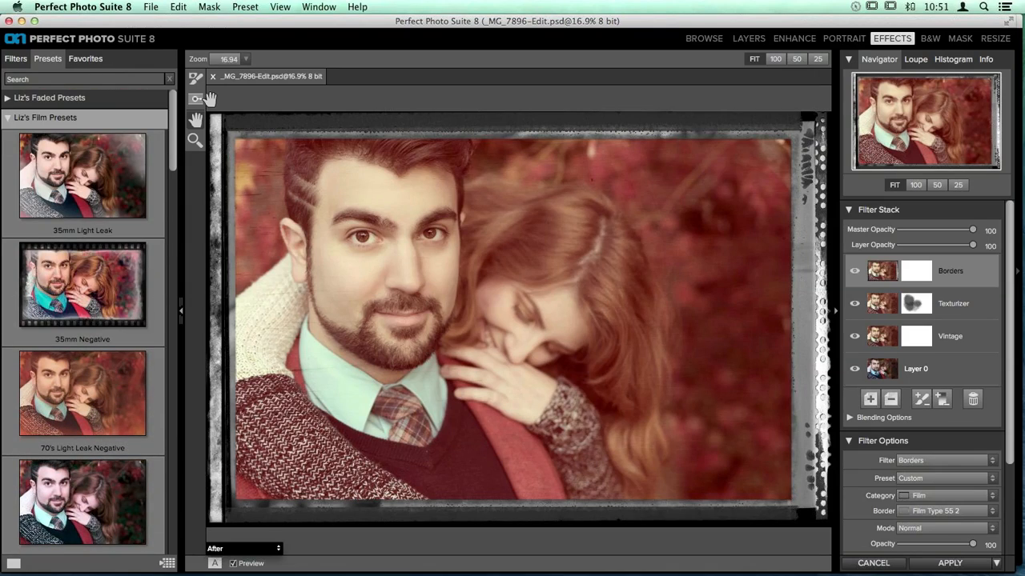
left_click(61, 118)
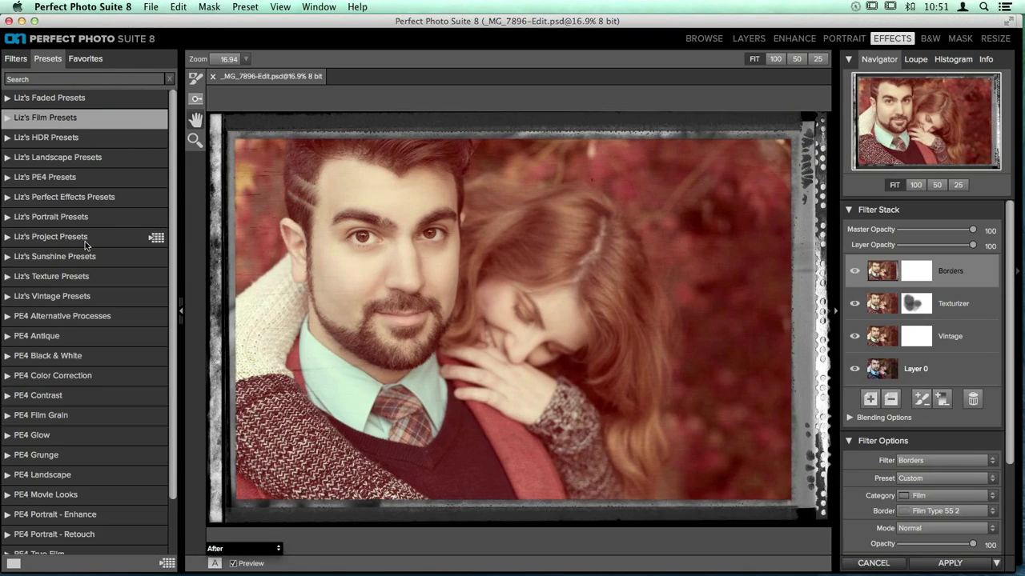
Step: Browse the preset thumbnails in the custom Vintage Presets category
left_click(69, 296)
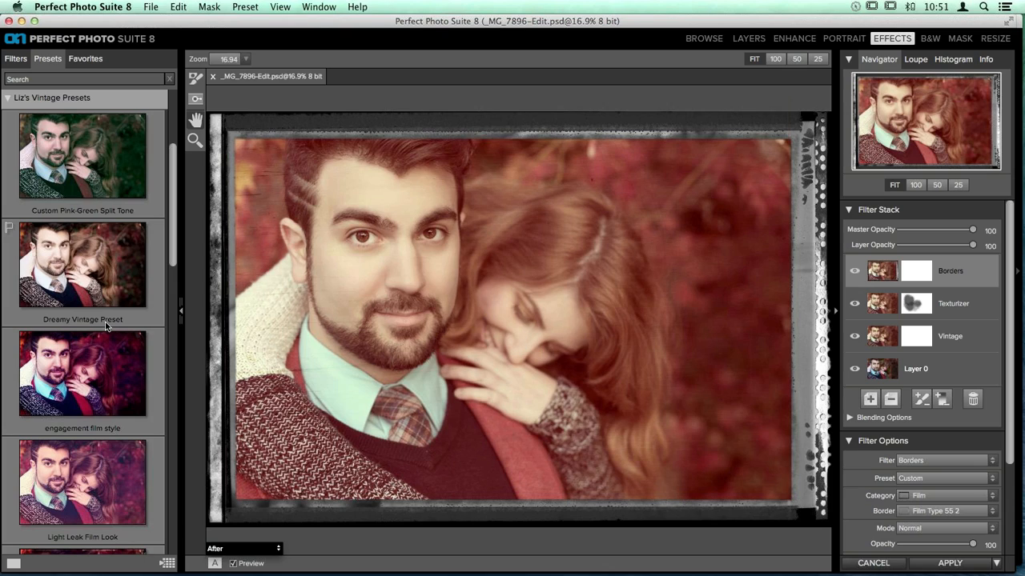
scroll(106, 327, "down", 1)
scroll(106, 327, "down", 5)
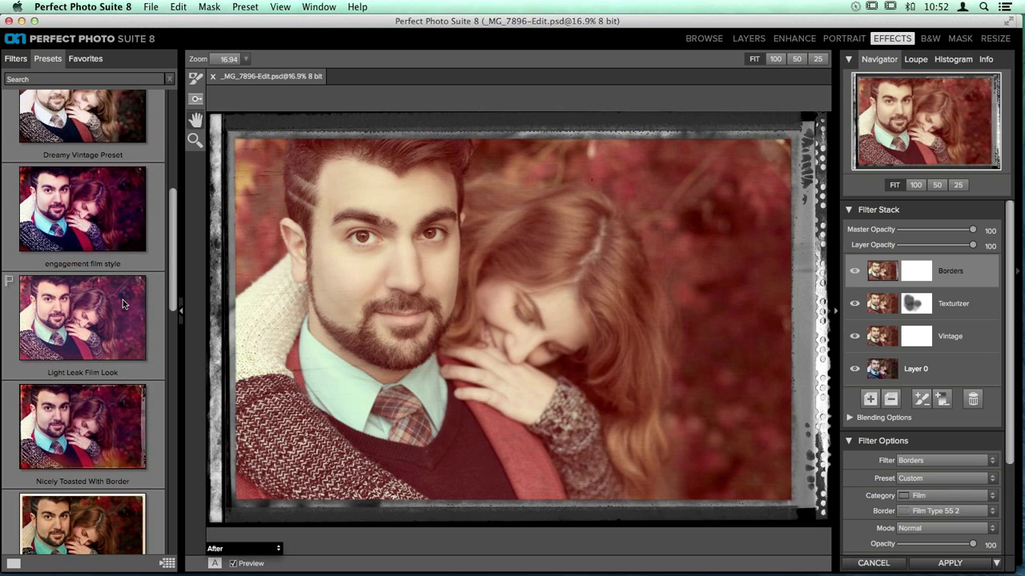